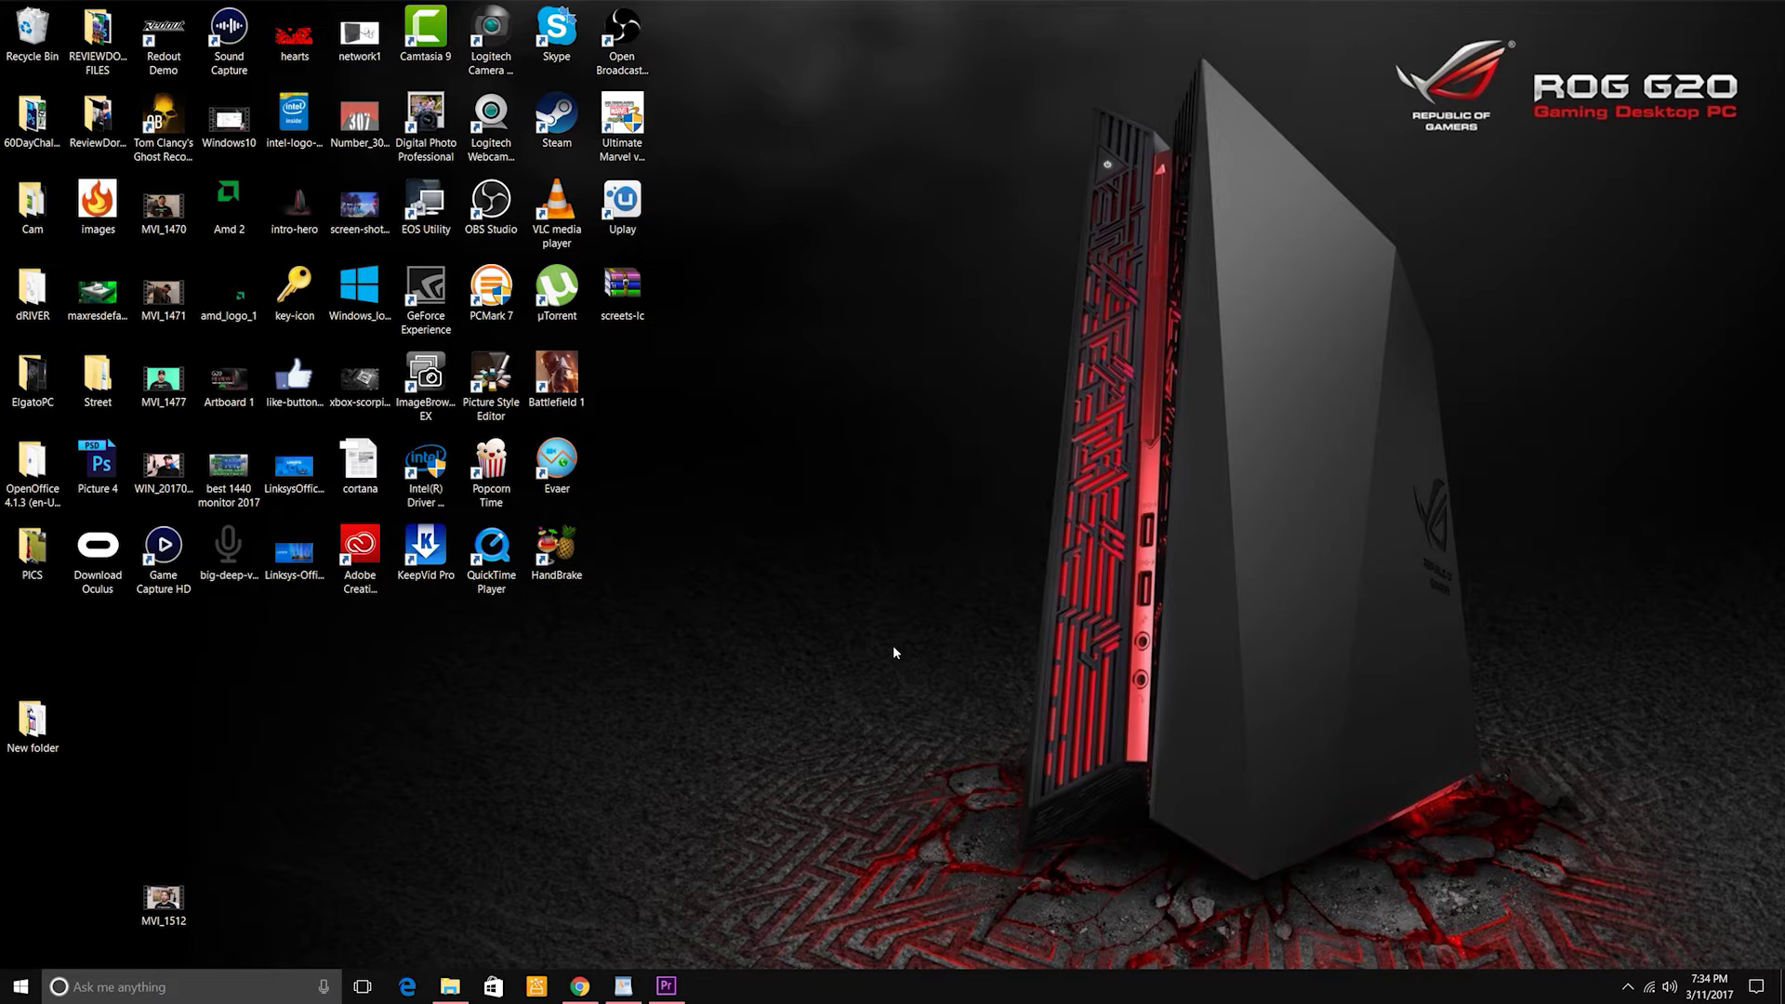
Find and open the Run dialog through Windows search, with gpedit.msc in the Open field.
click(112, 987)
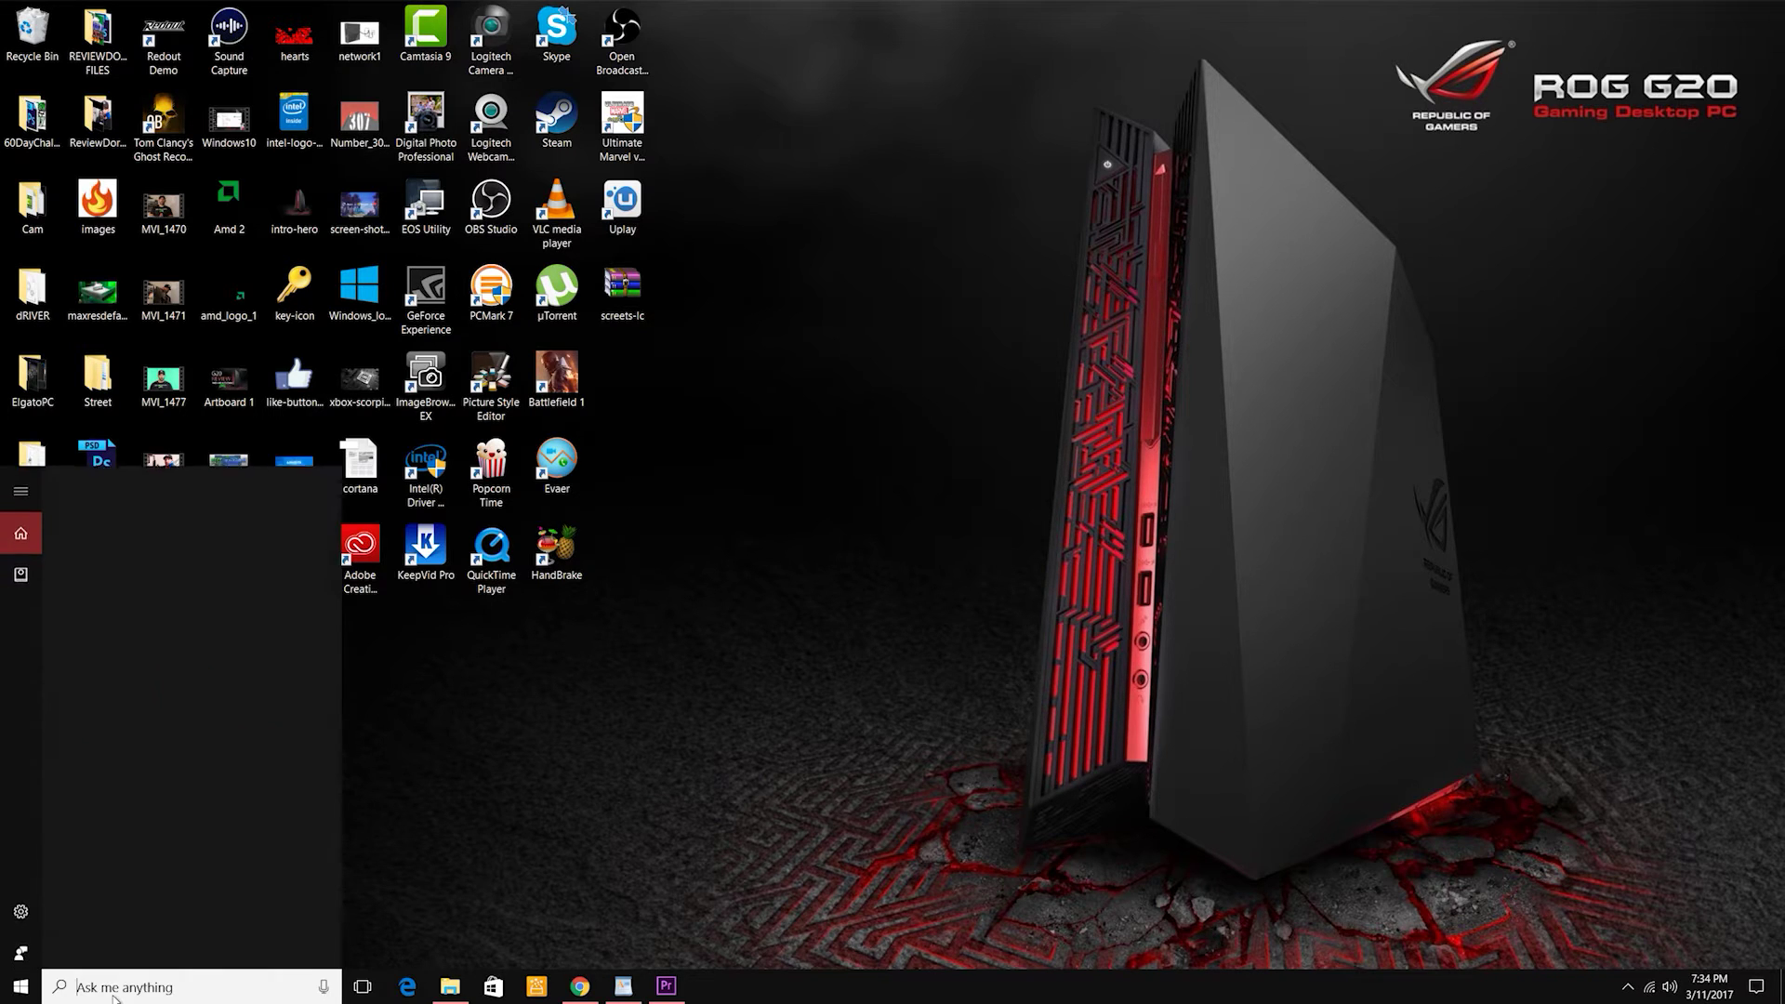
text(run)
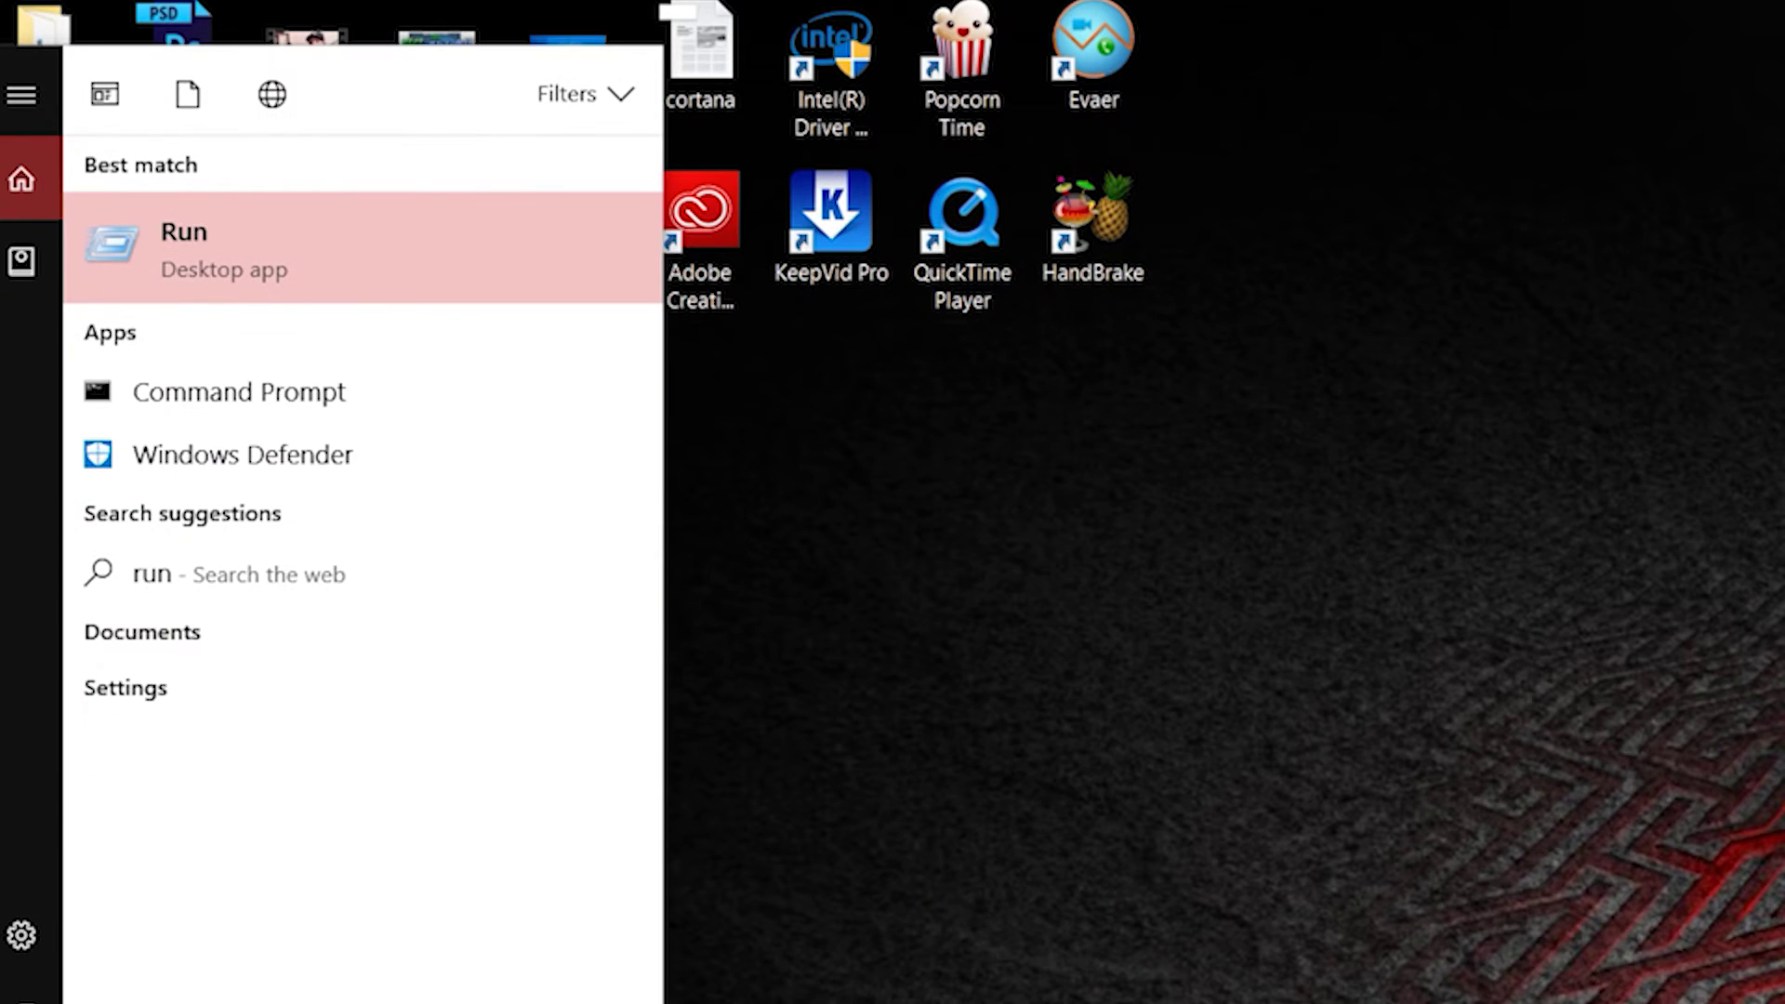
click(406, 247)
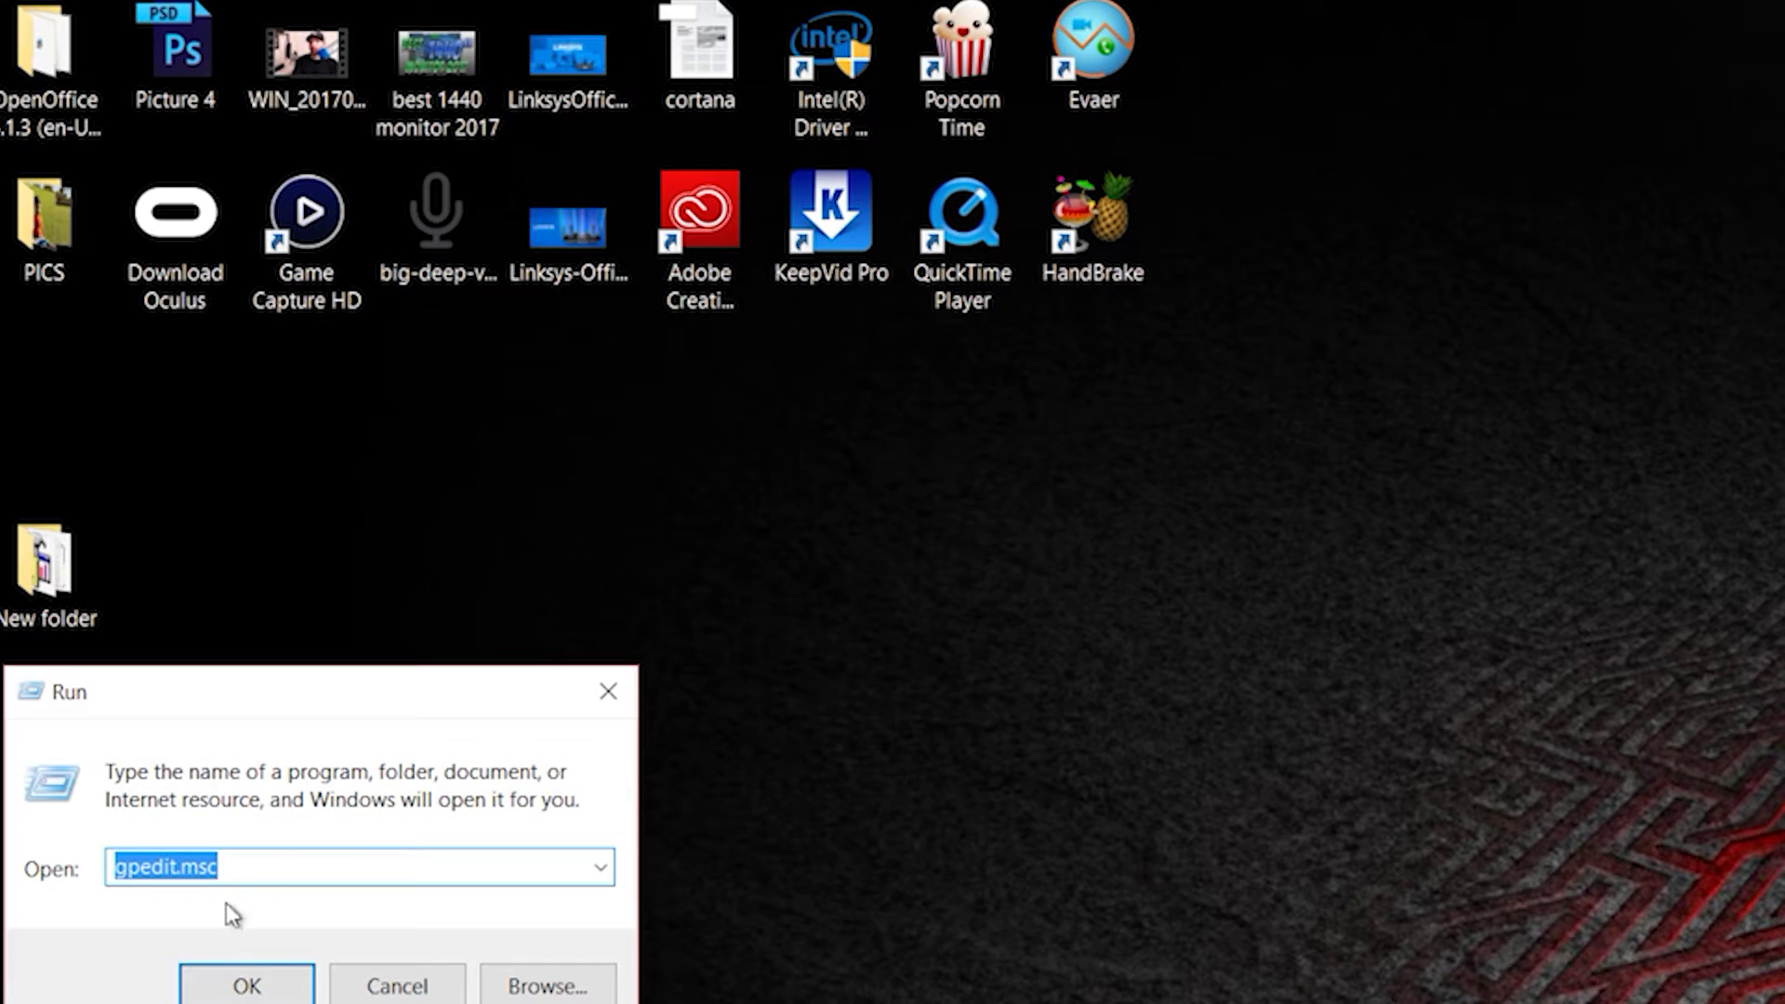
click(283, 865)
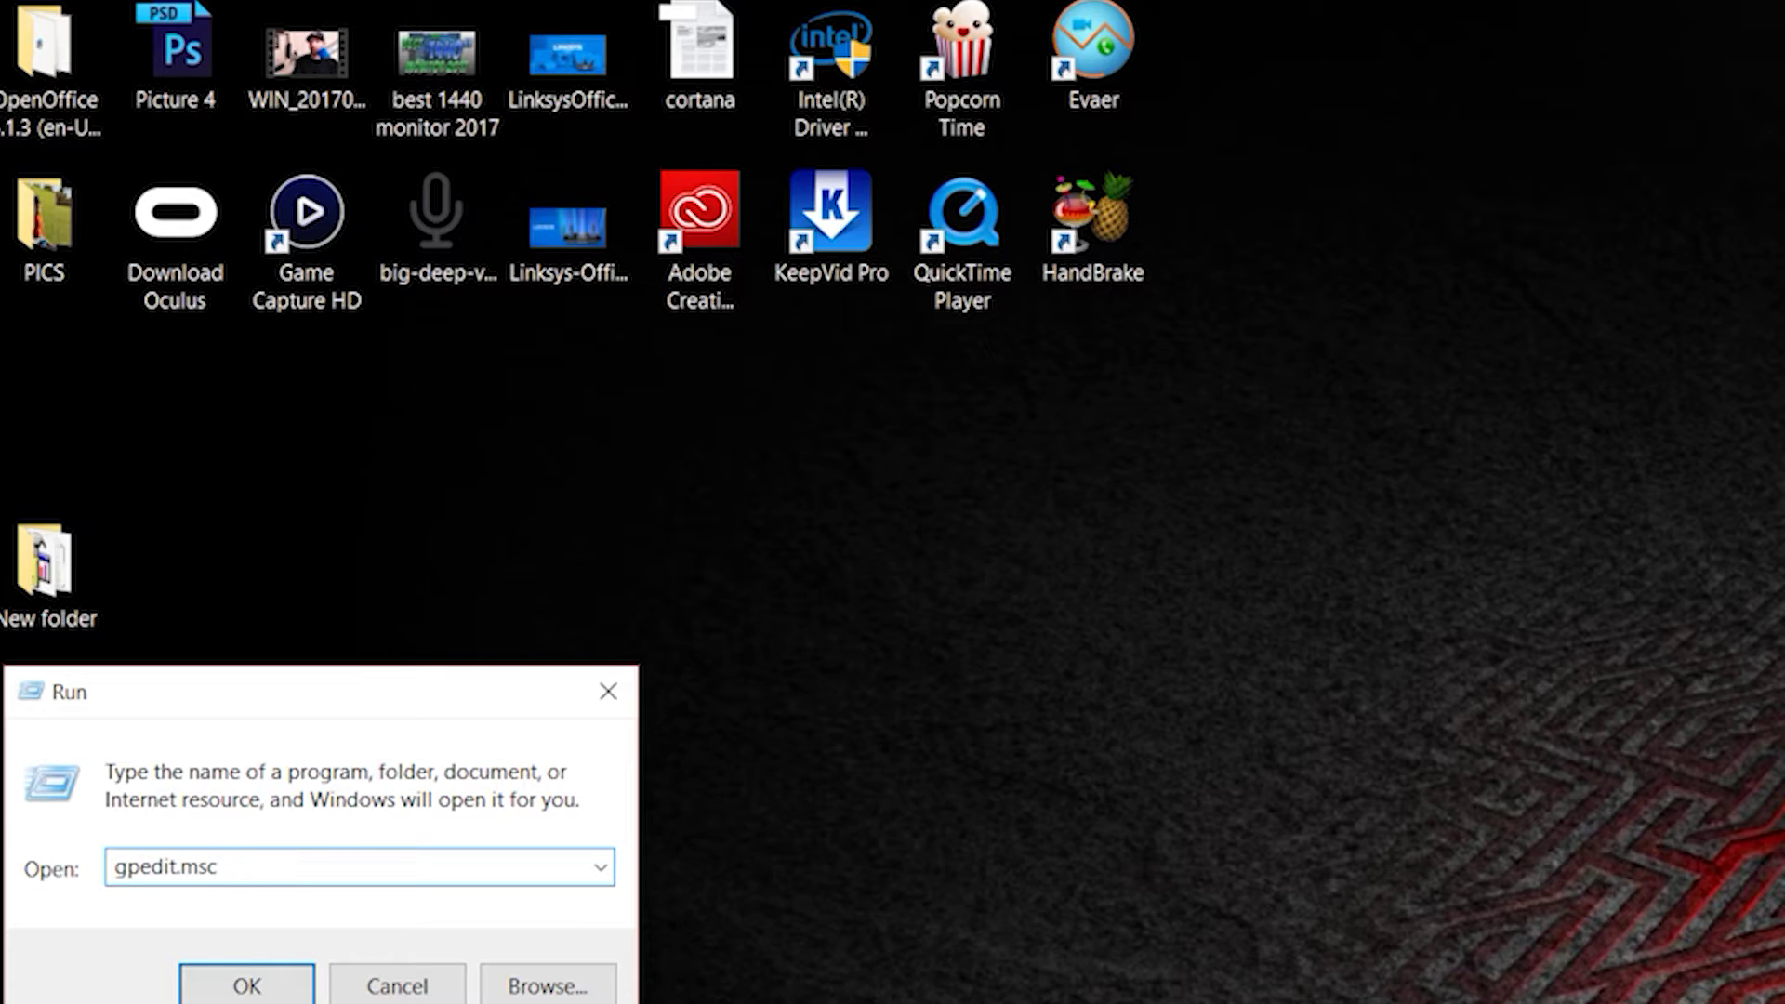
Launch gpedit.msc and open Computer Configuration > Administrative Templates > Network > QoS Packet Scheduler.
click(247, 985)
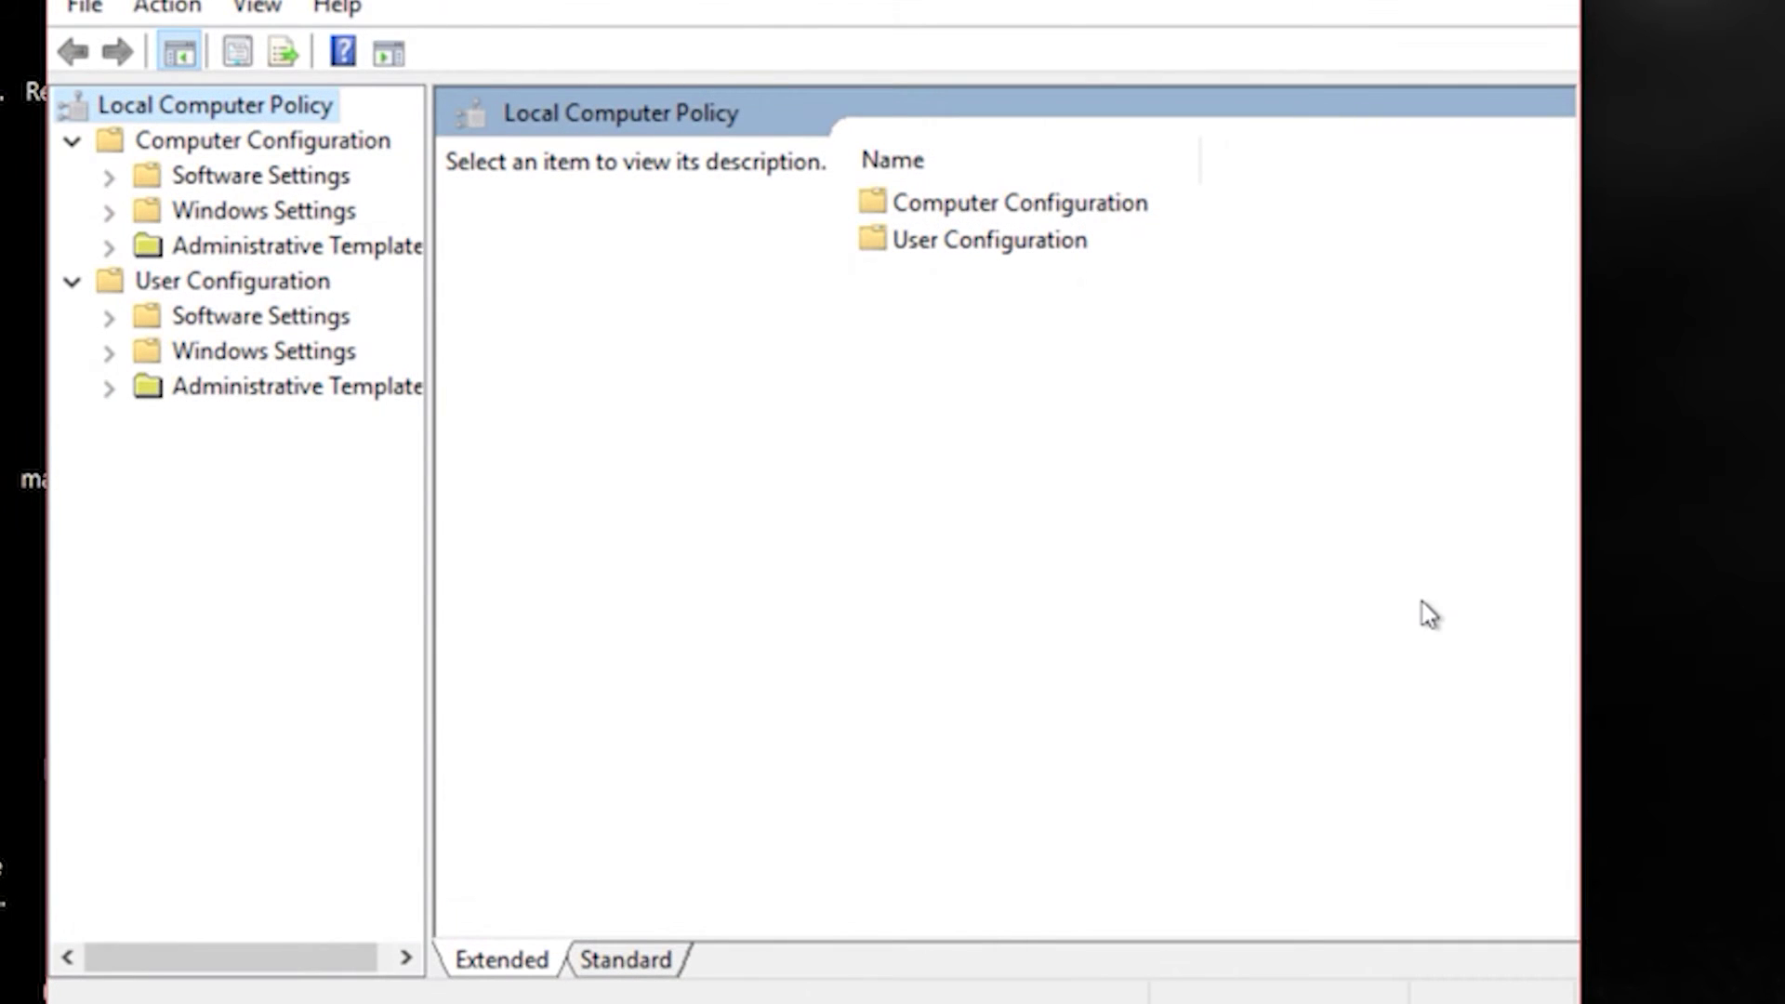
double_click(1013, 212)
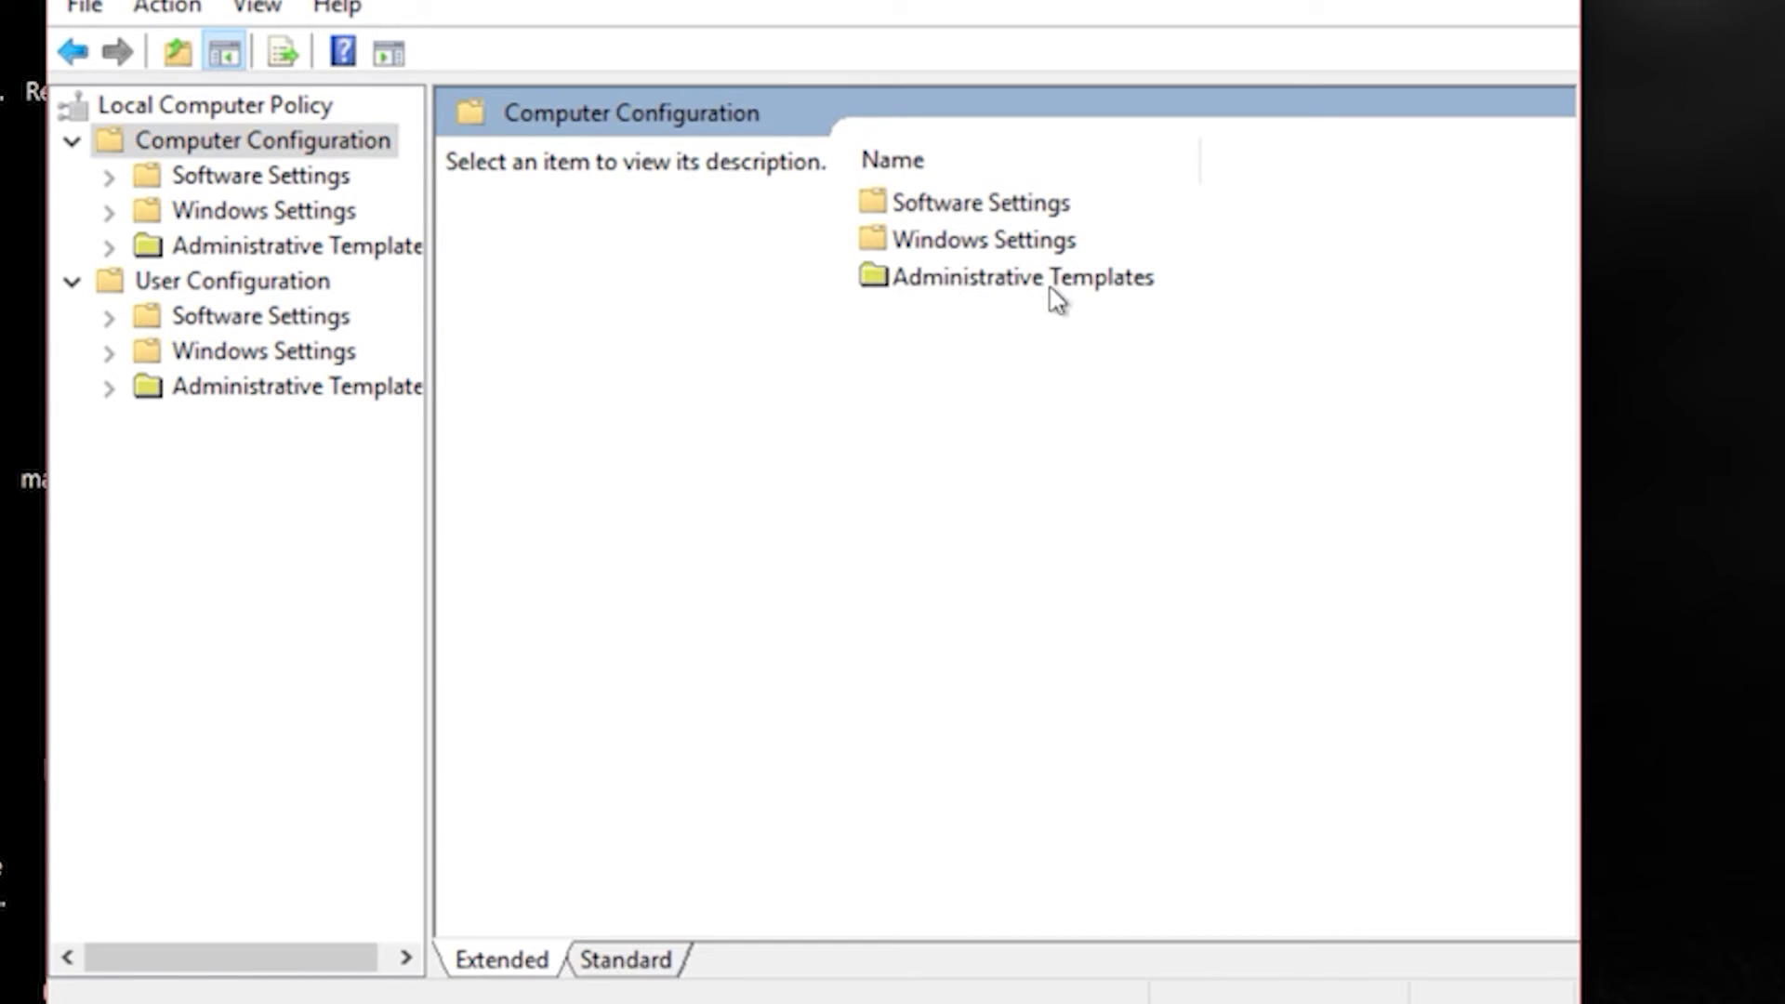
double_click(1056, 298)
click(932, 282)
double_click(933, 279)
click(1034, 358)
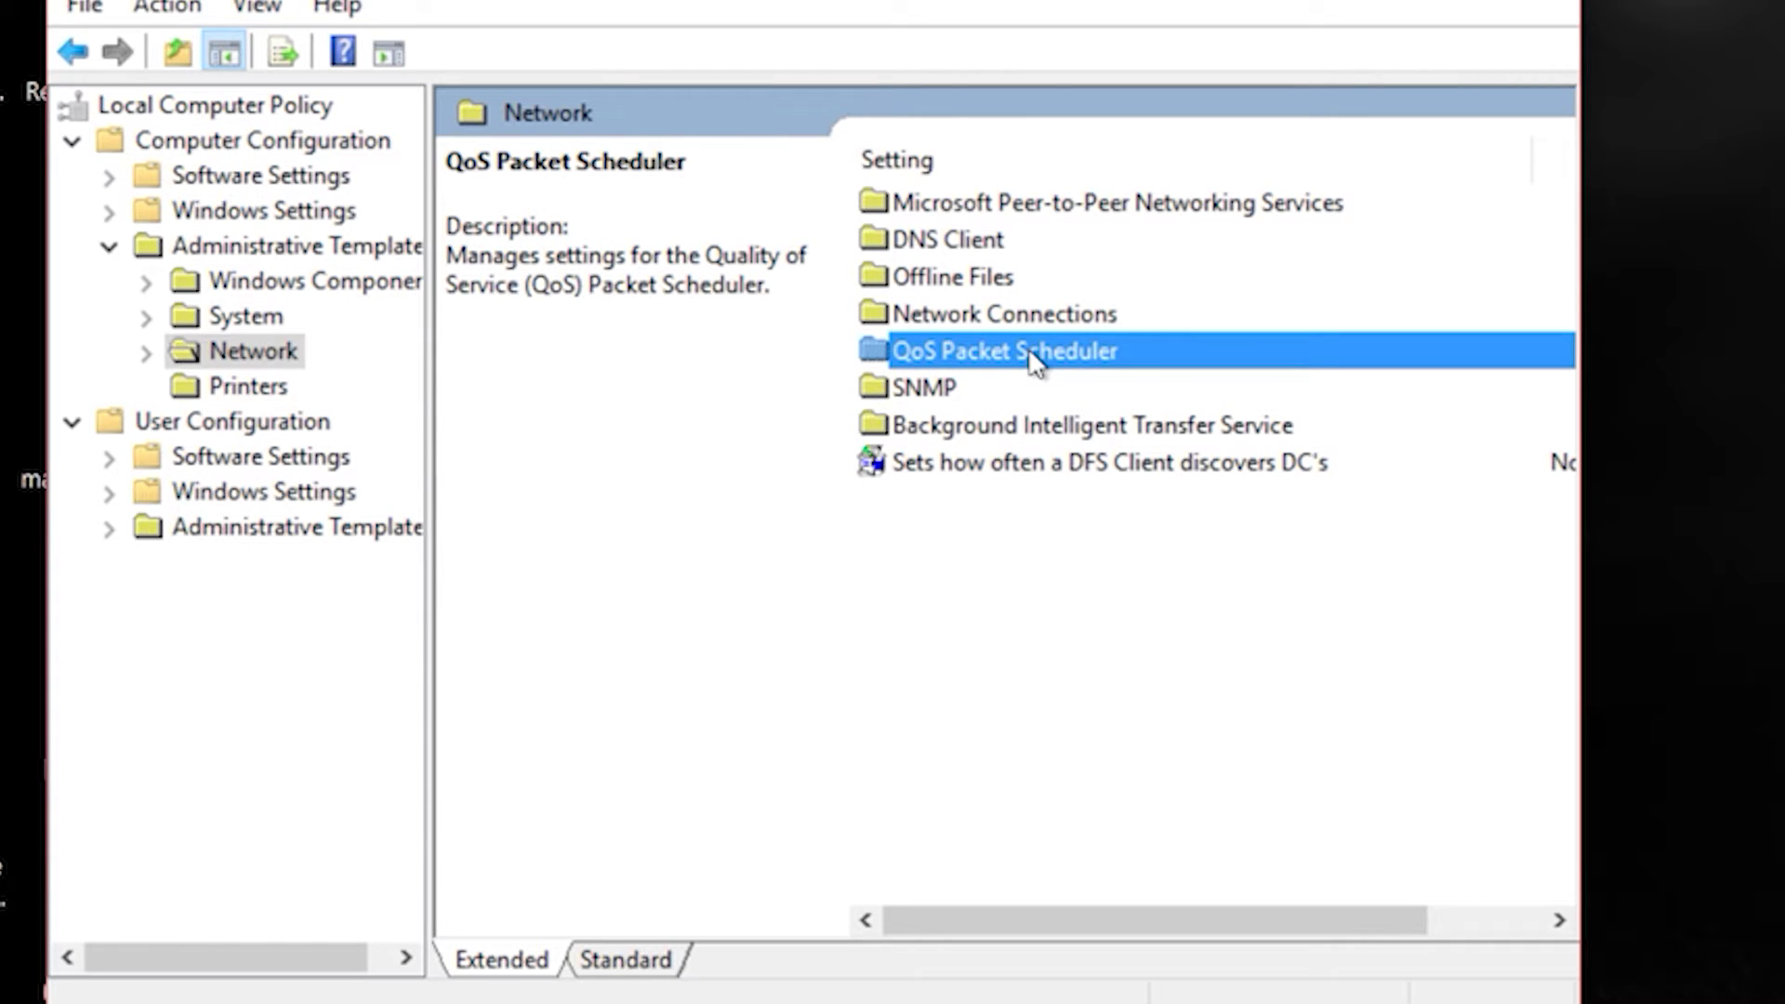
double_click(1030, 352)
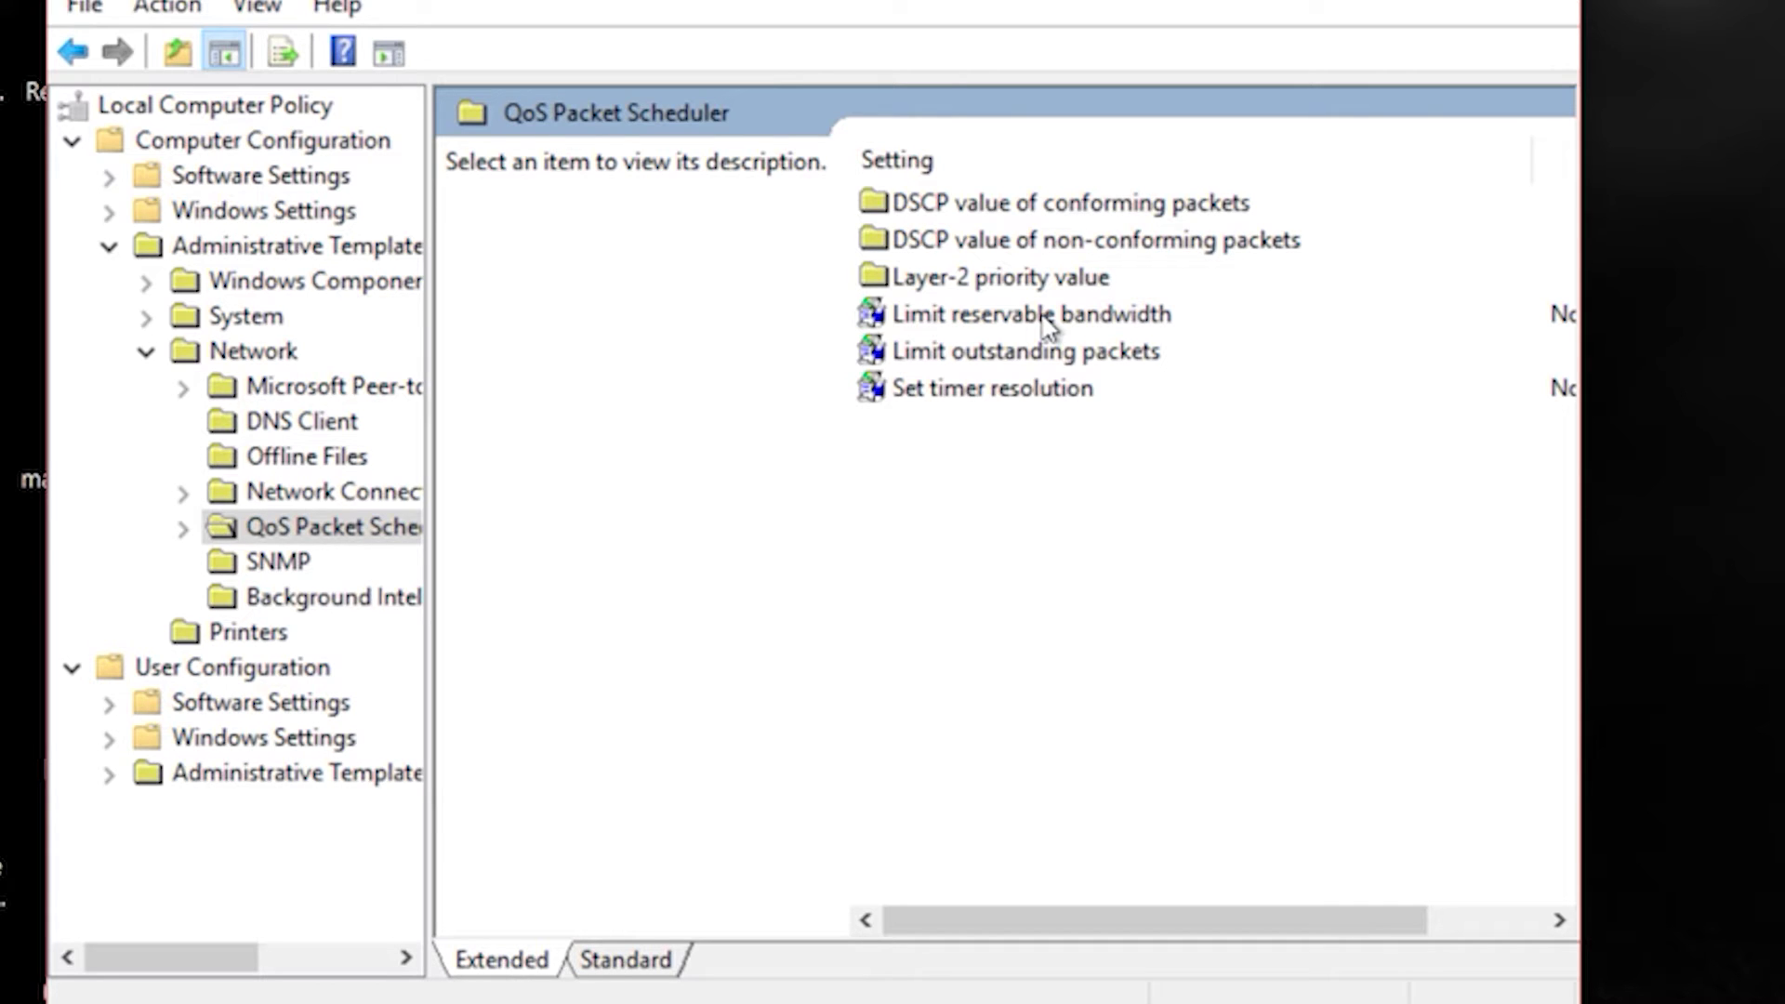
Enable Limit reservable bandwidth, change its limit from 20 to 0 percent, and apply.
double_click(1043, 314)
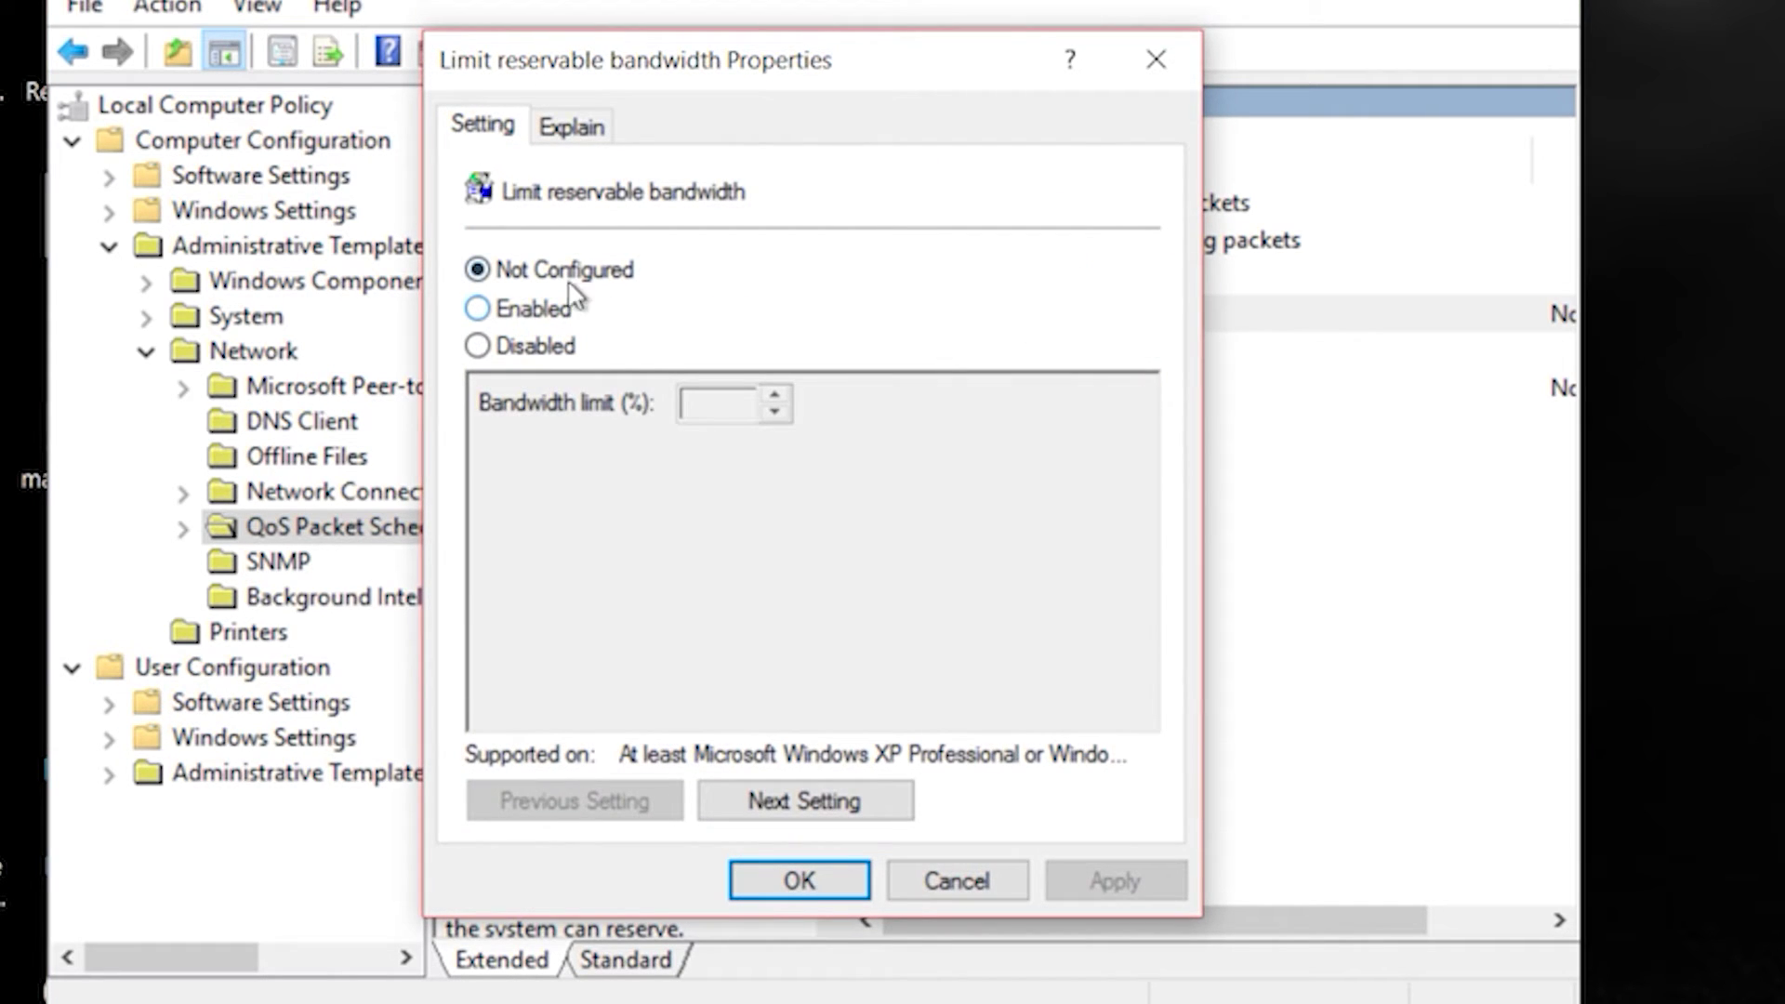
click(570, 131)
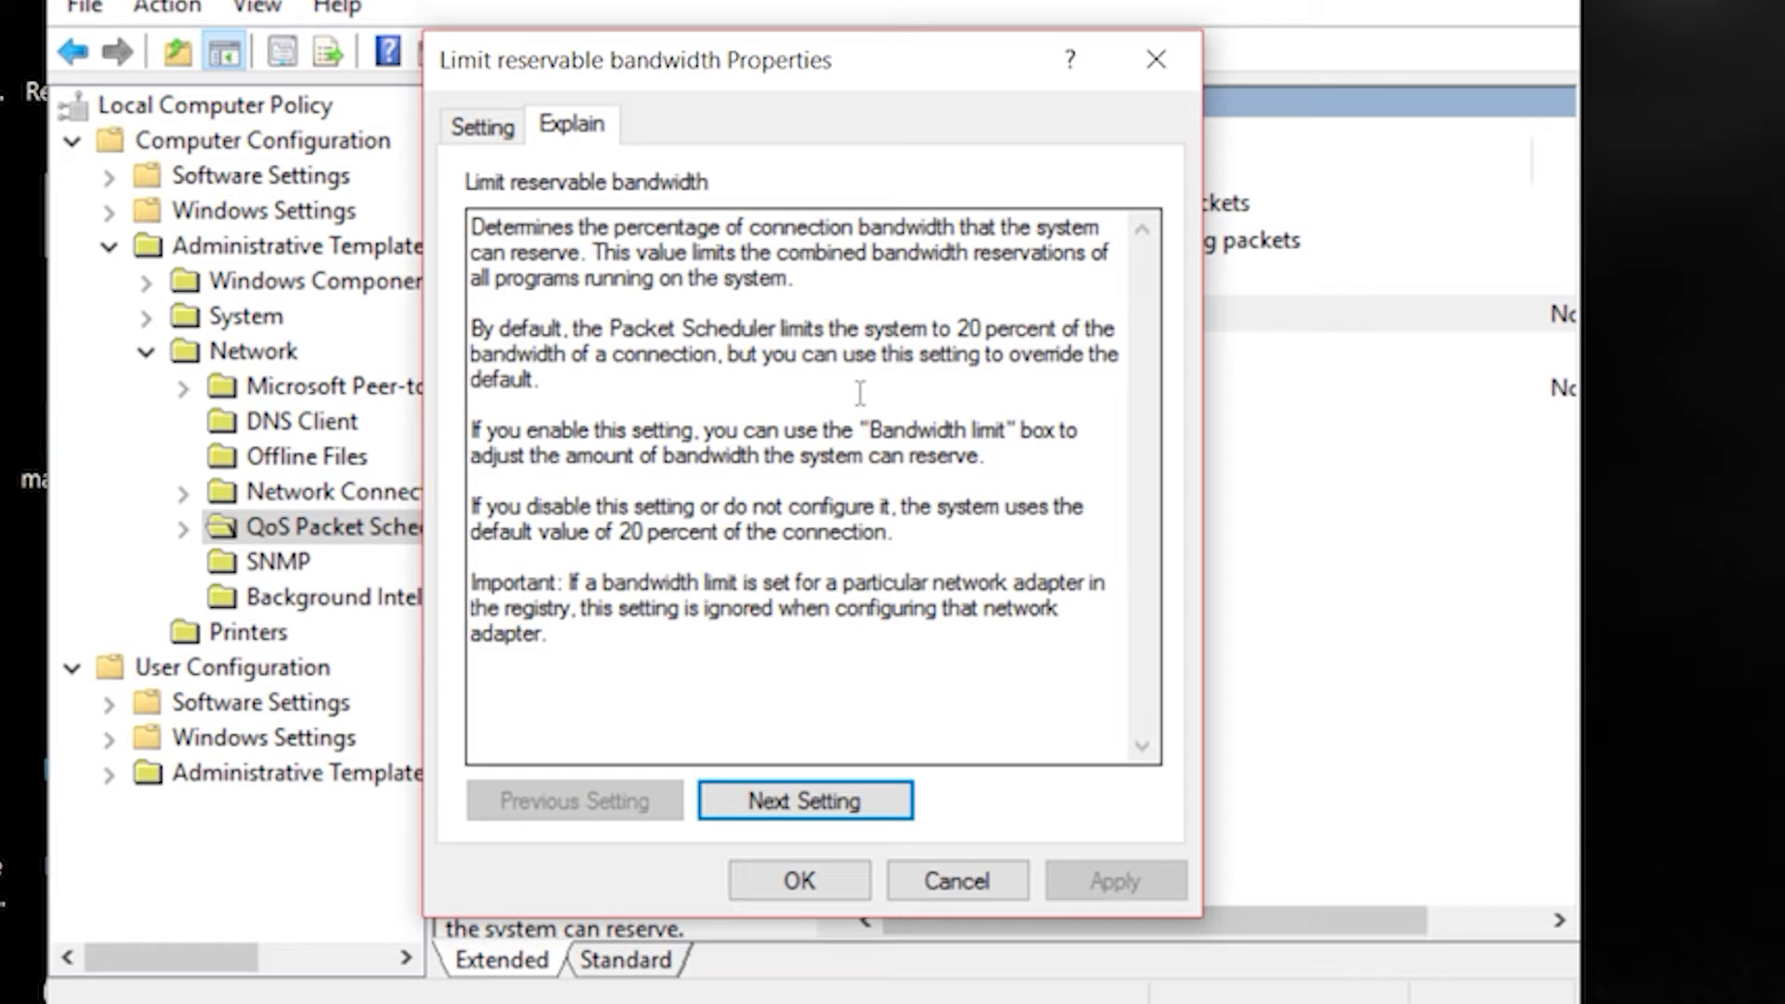
click(476, 127)
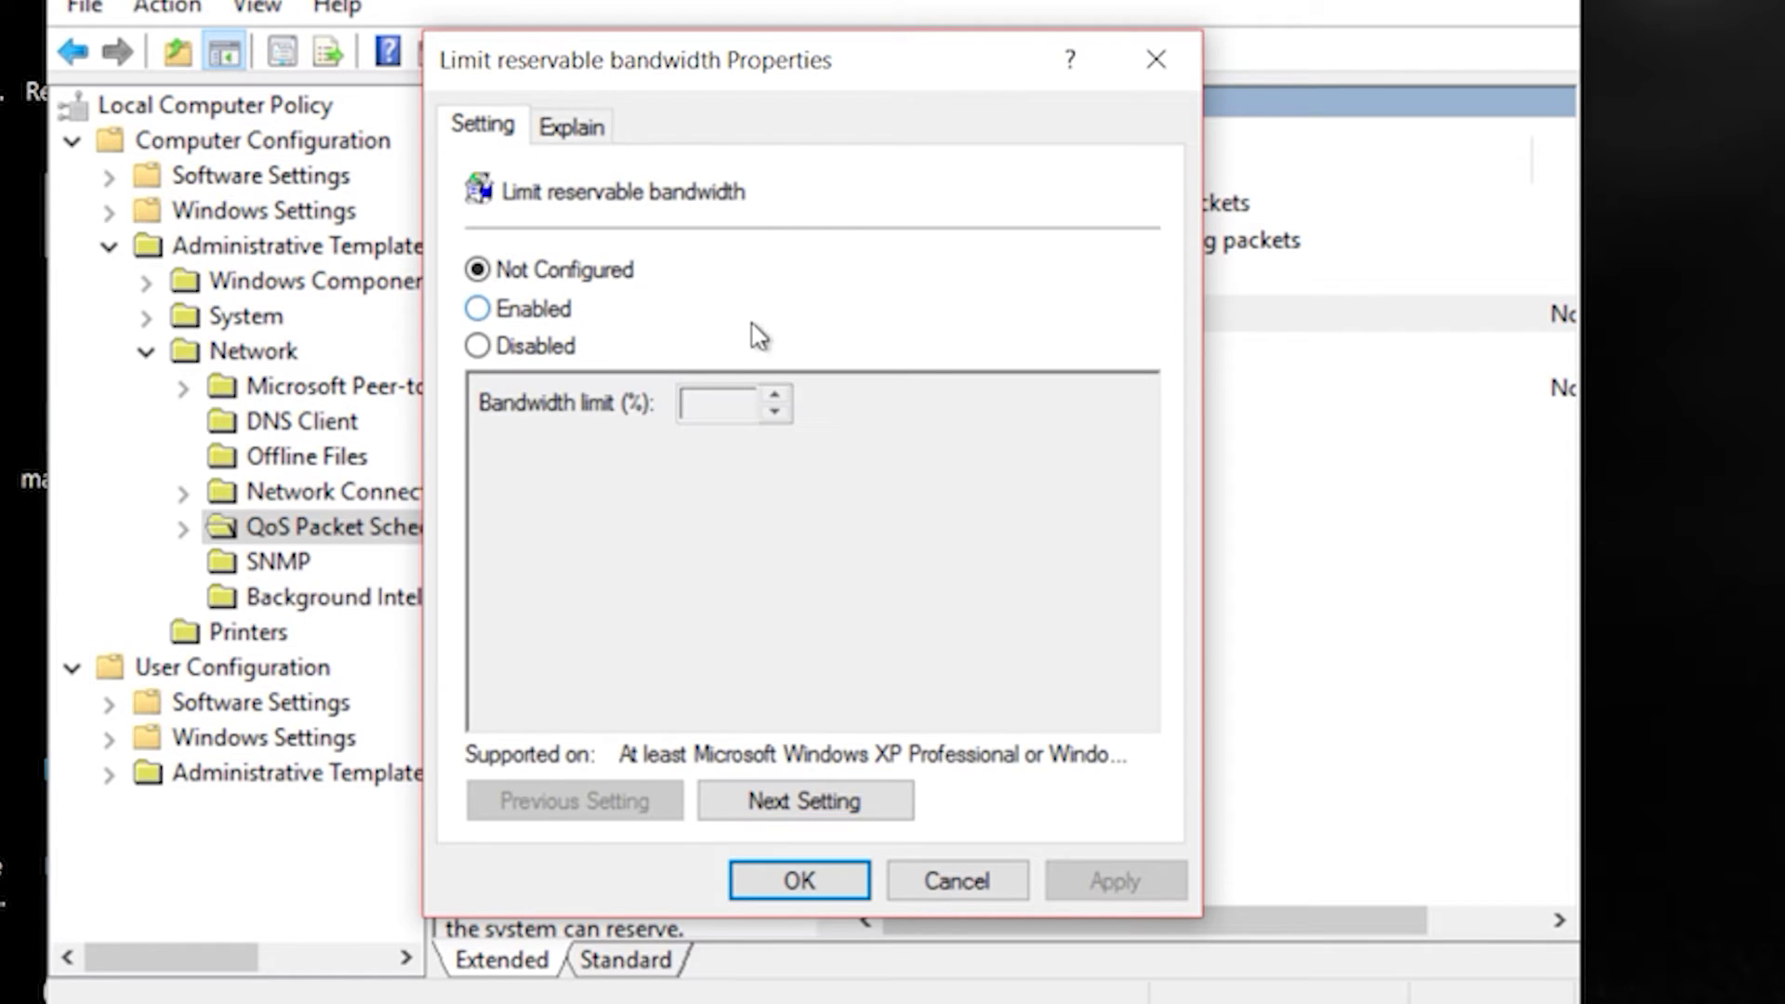
click(478, 308)
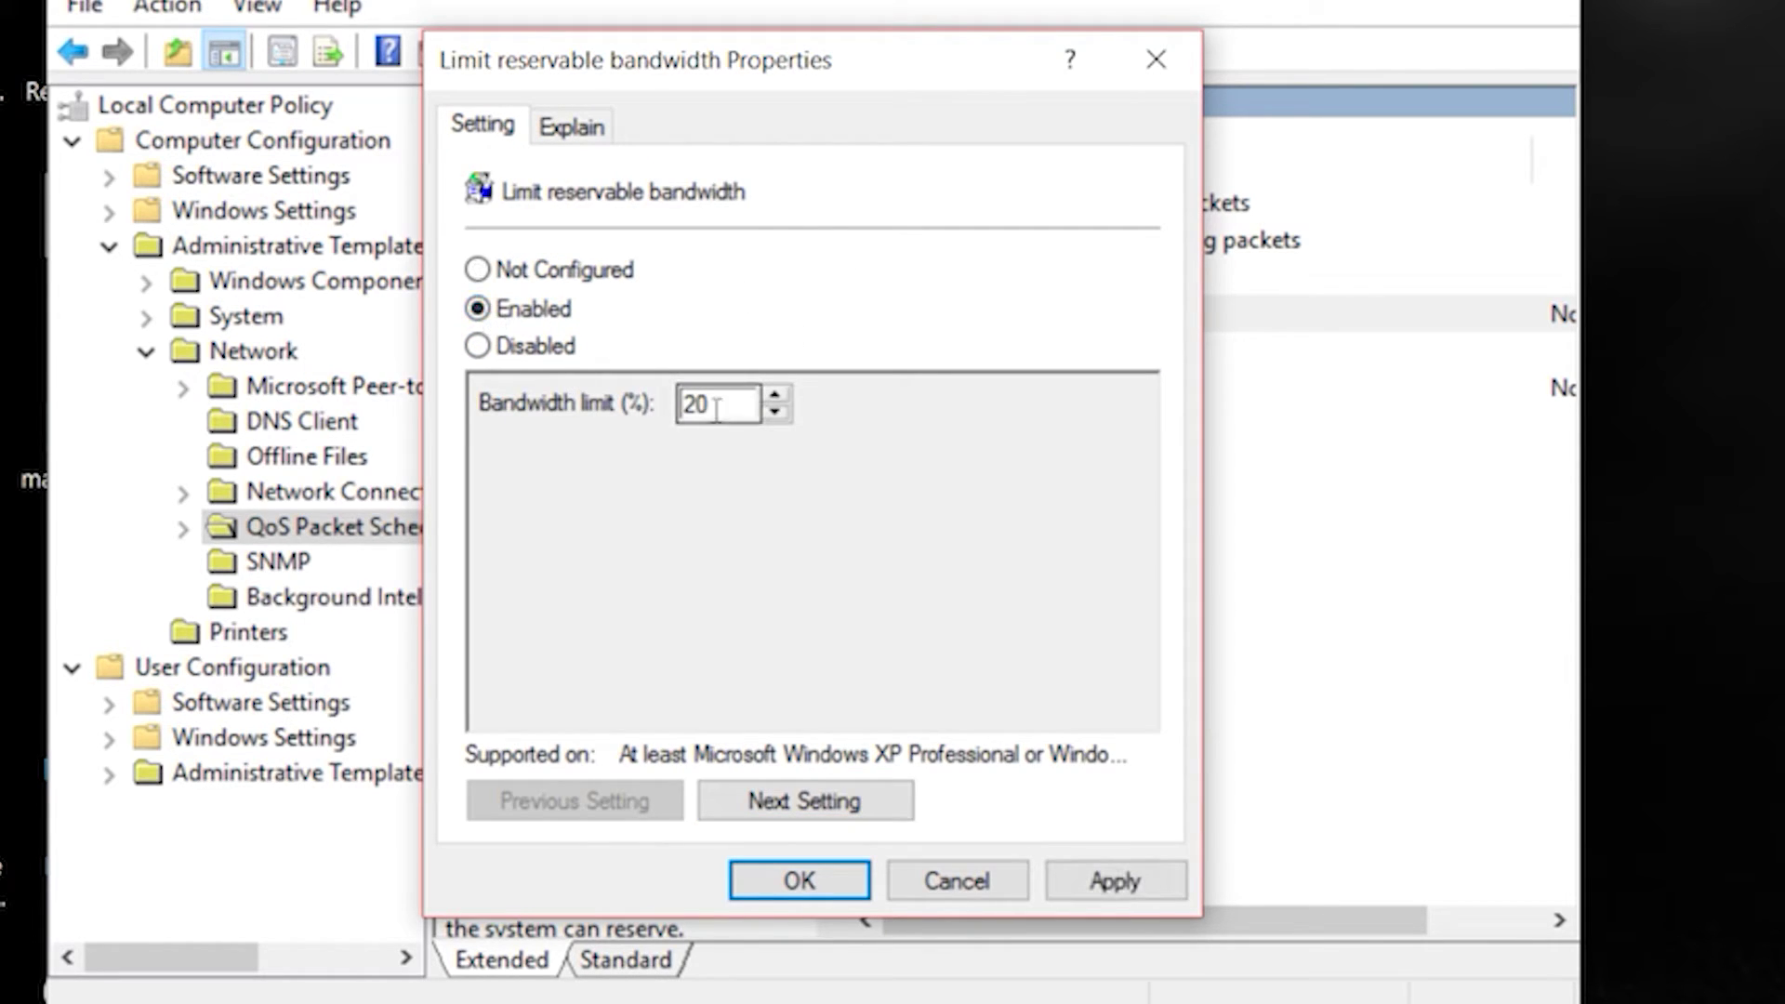
drag(715, 409, 685, 415)
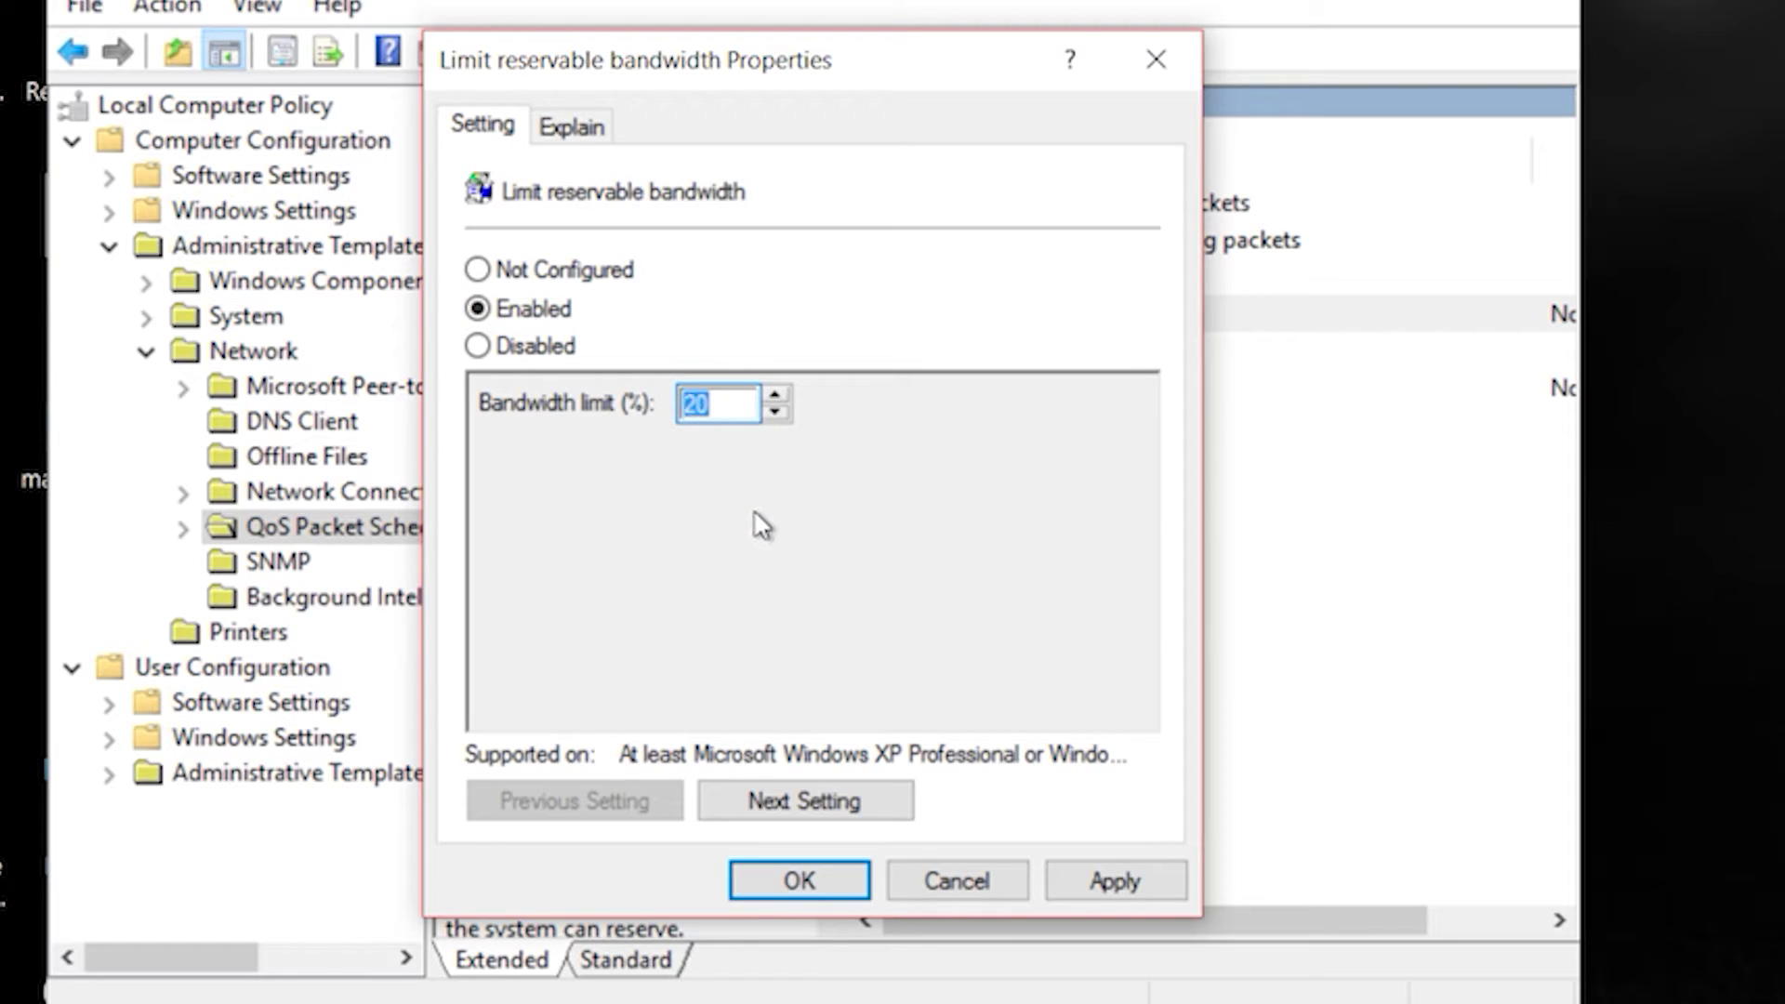
text(0)
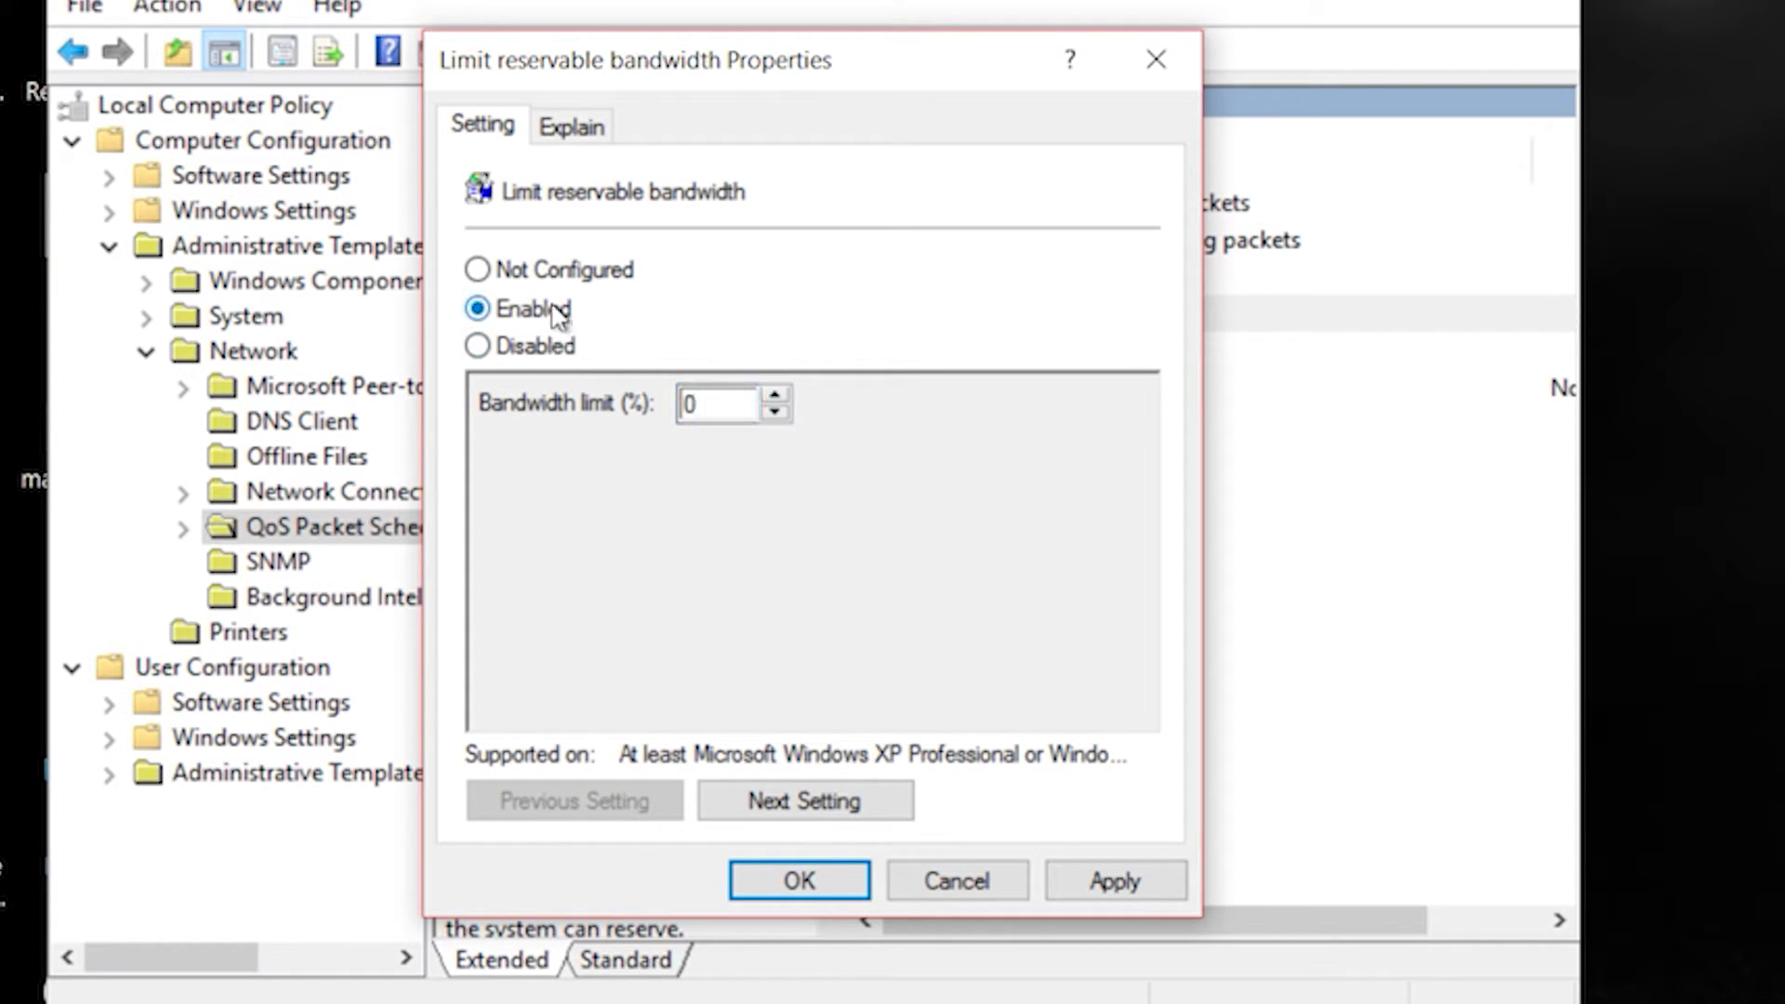
click(1116, 883)
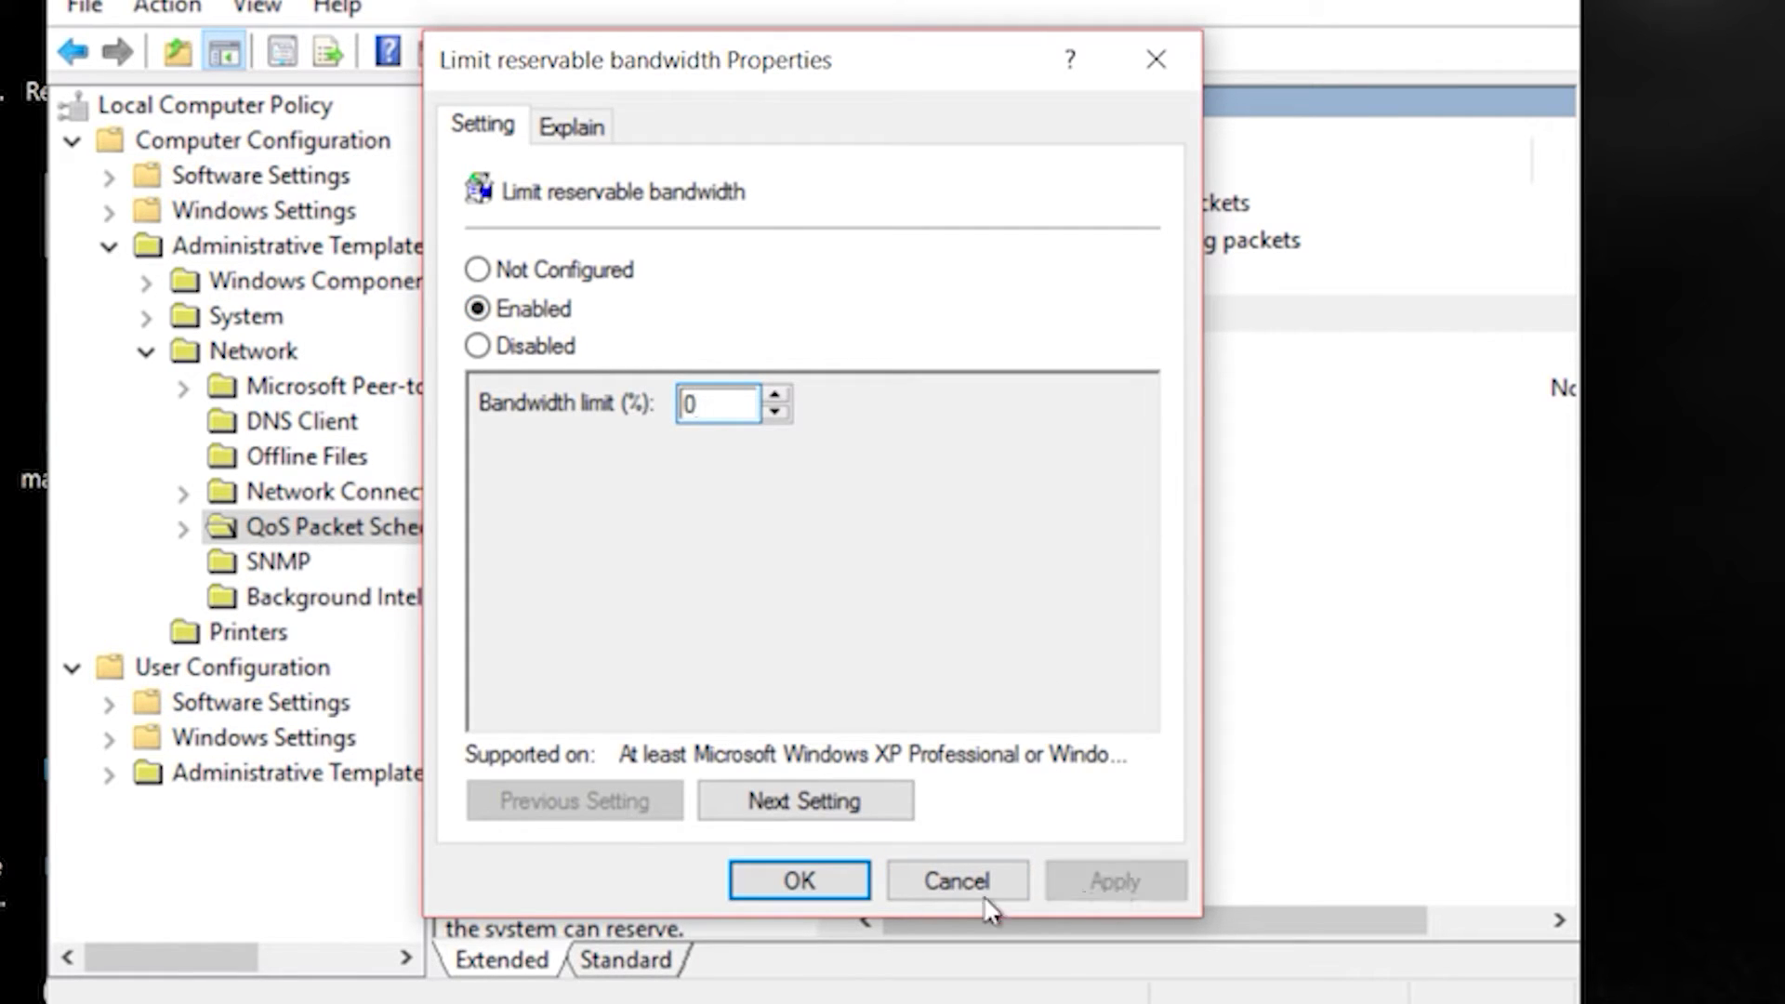
click(832, 888)
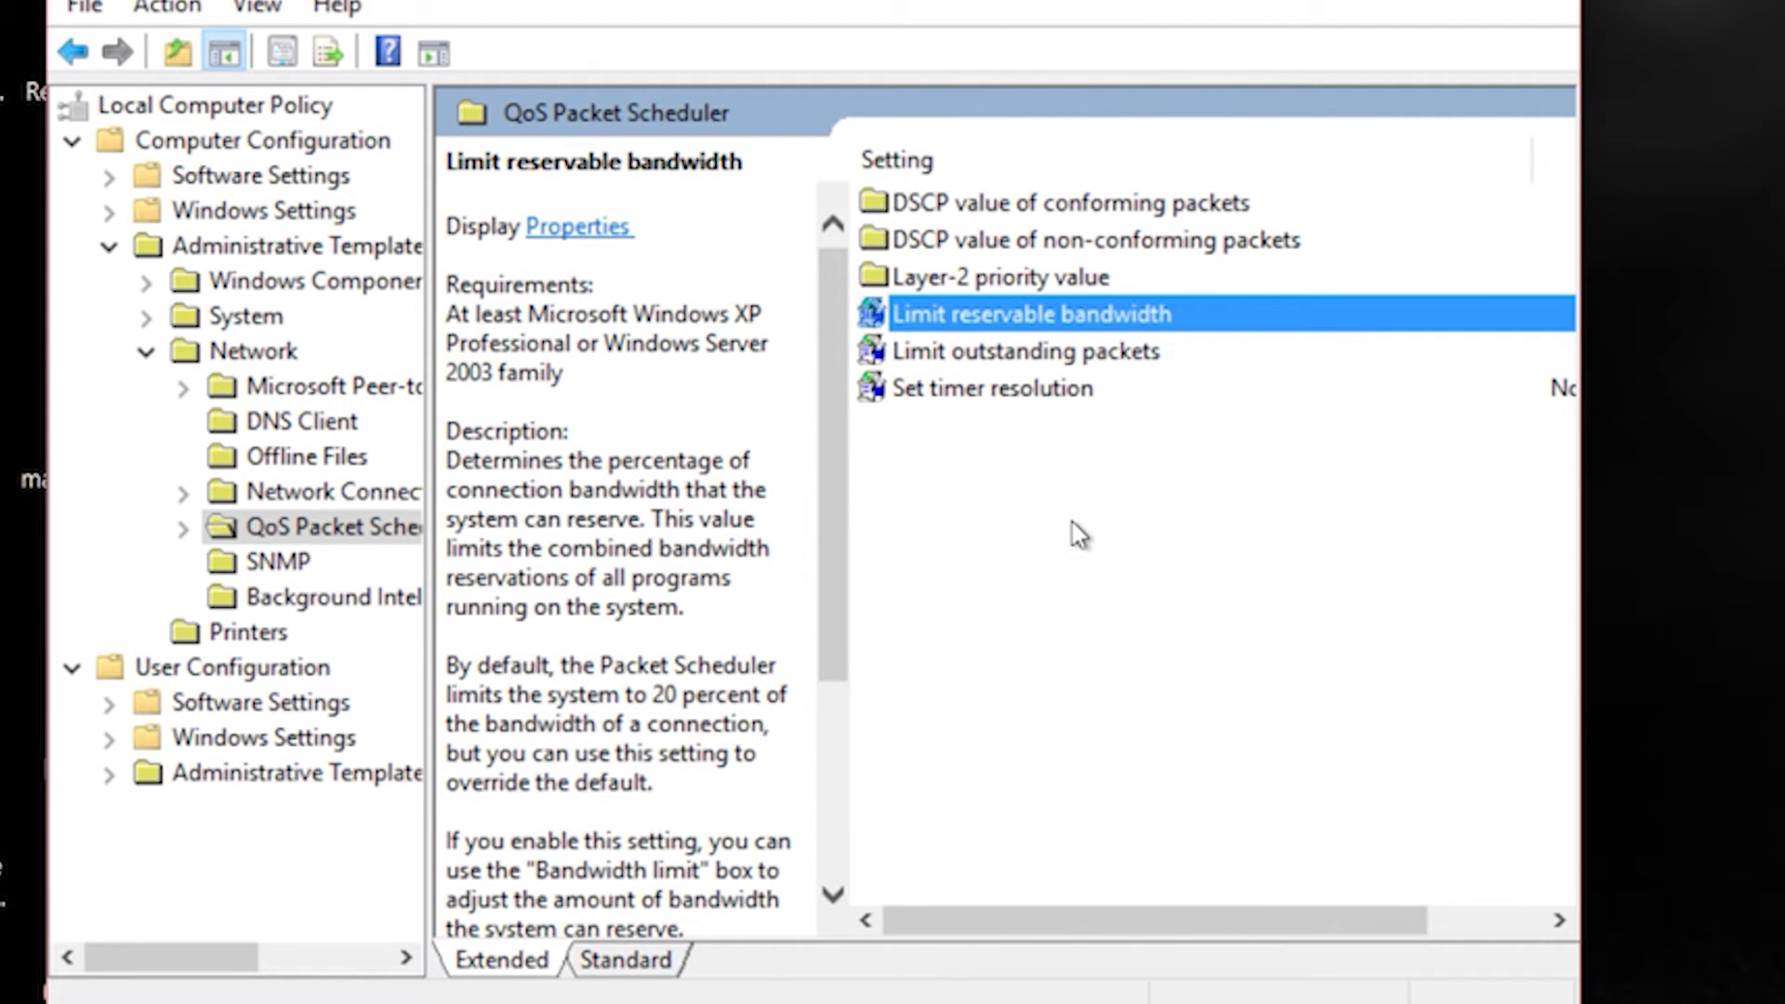
Enable Limit outstanding packets, replacing the 65535 packet count with 4000000, and apply.
double_click(1115, 356)
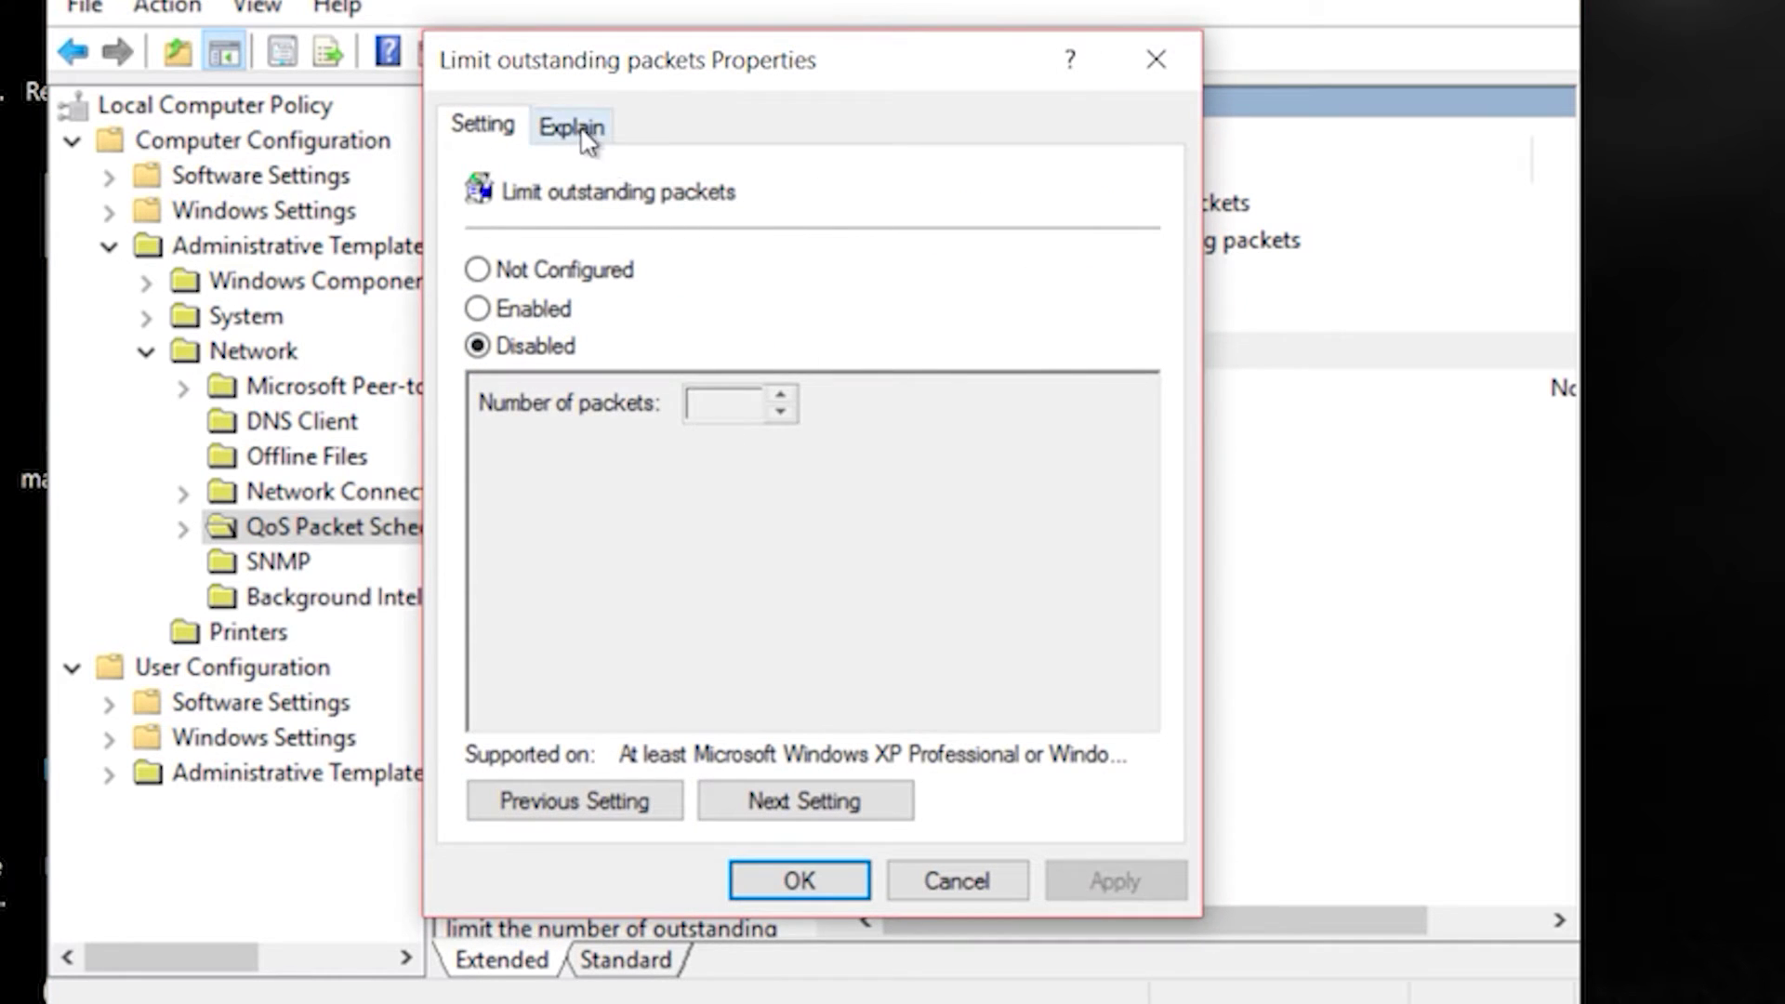
click(583, 130)
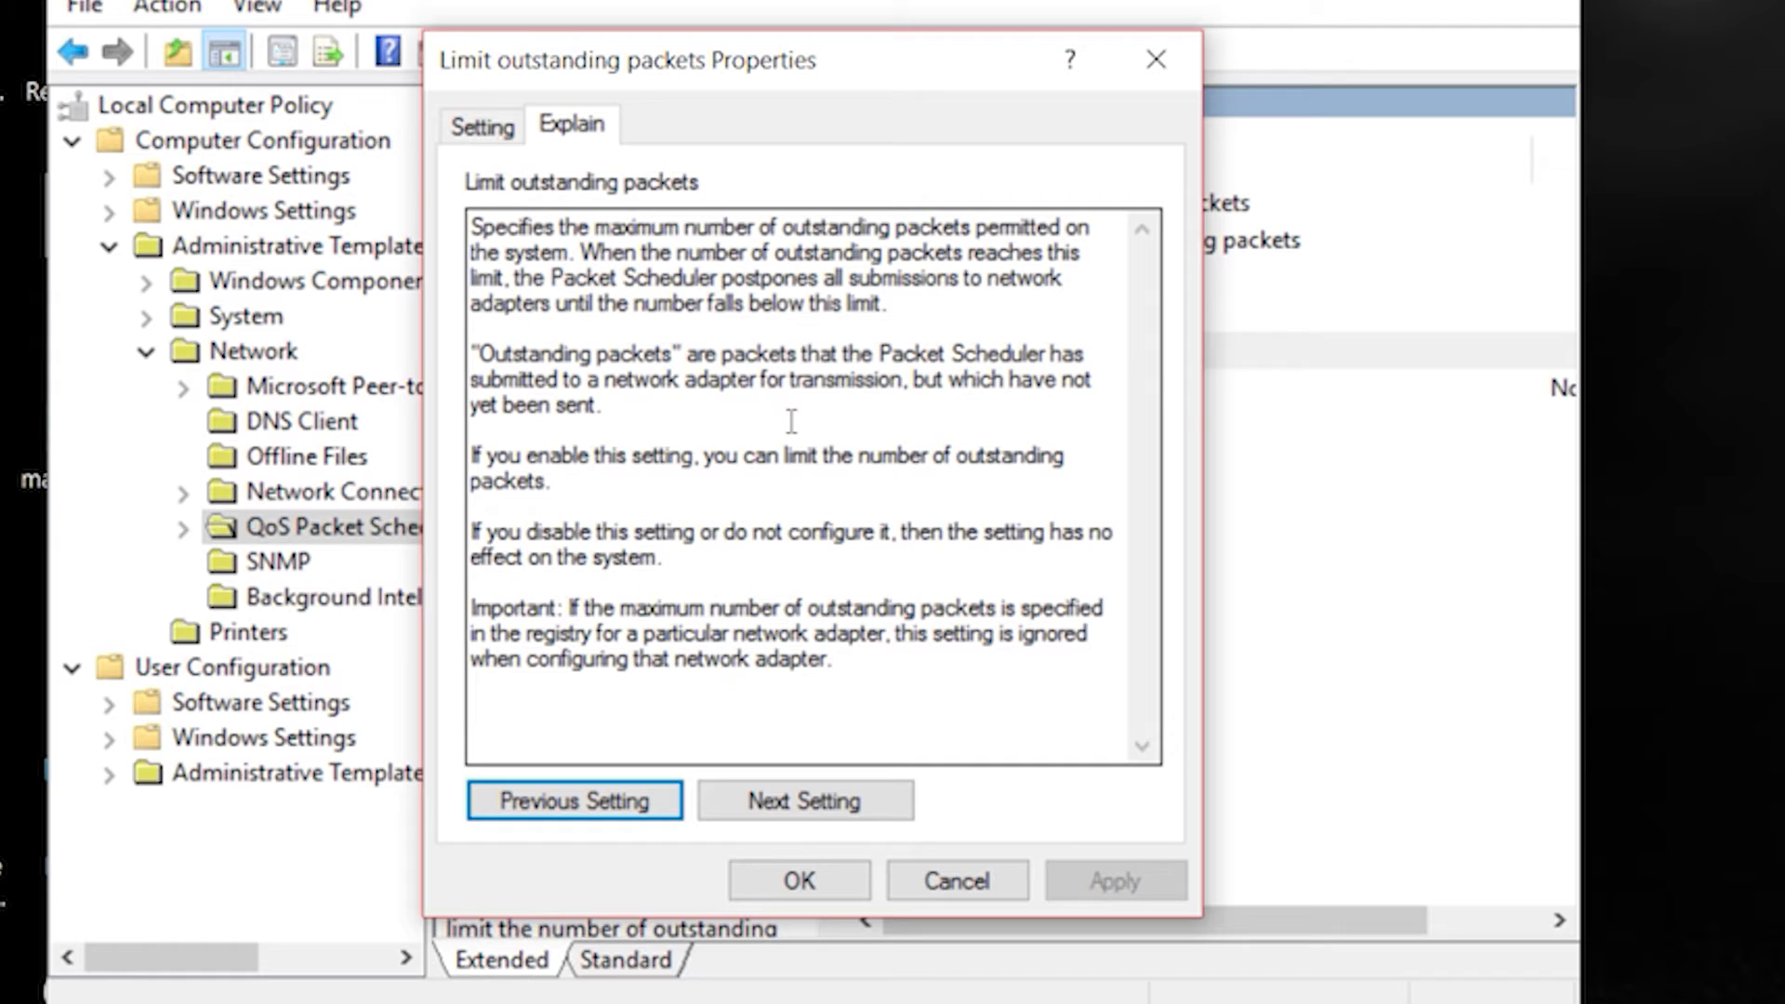
click(504, 141)
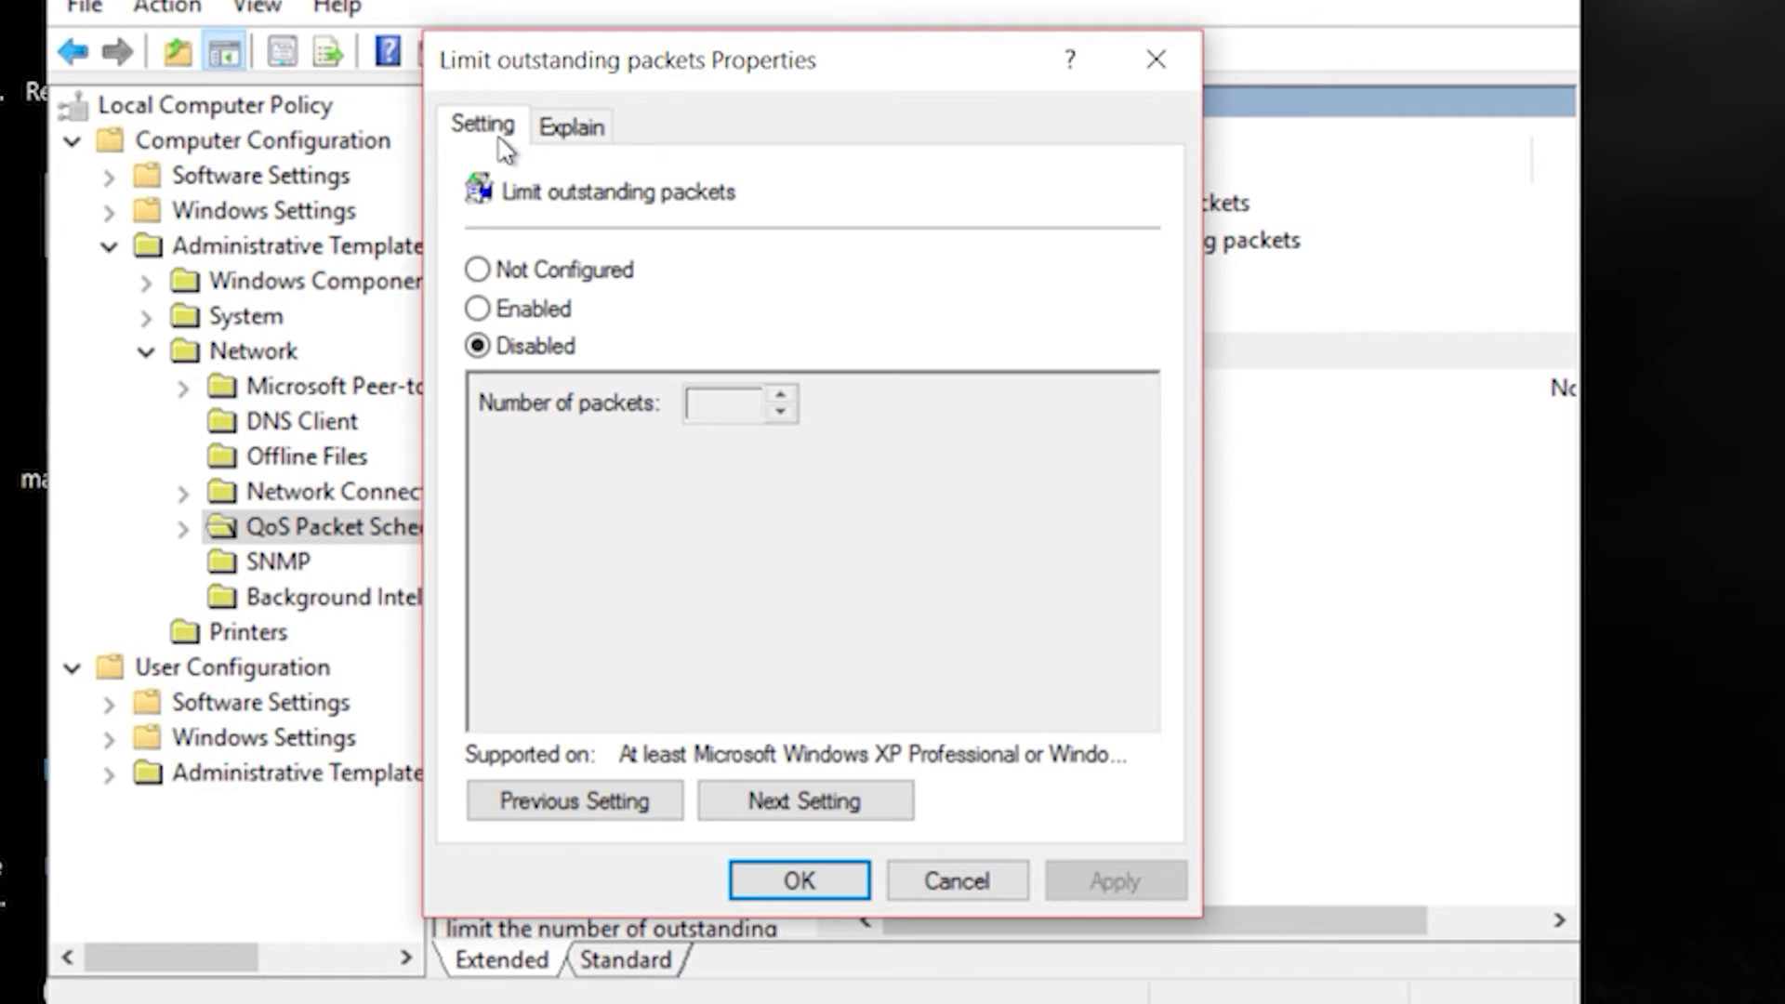
click(479, 309)
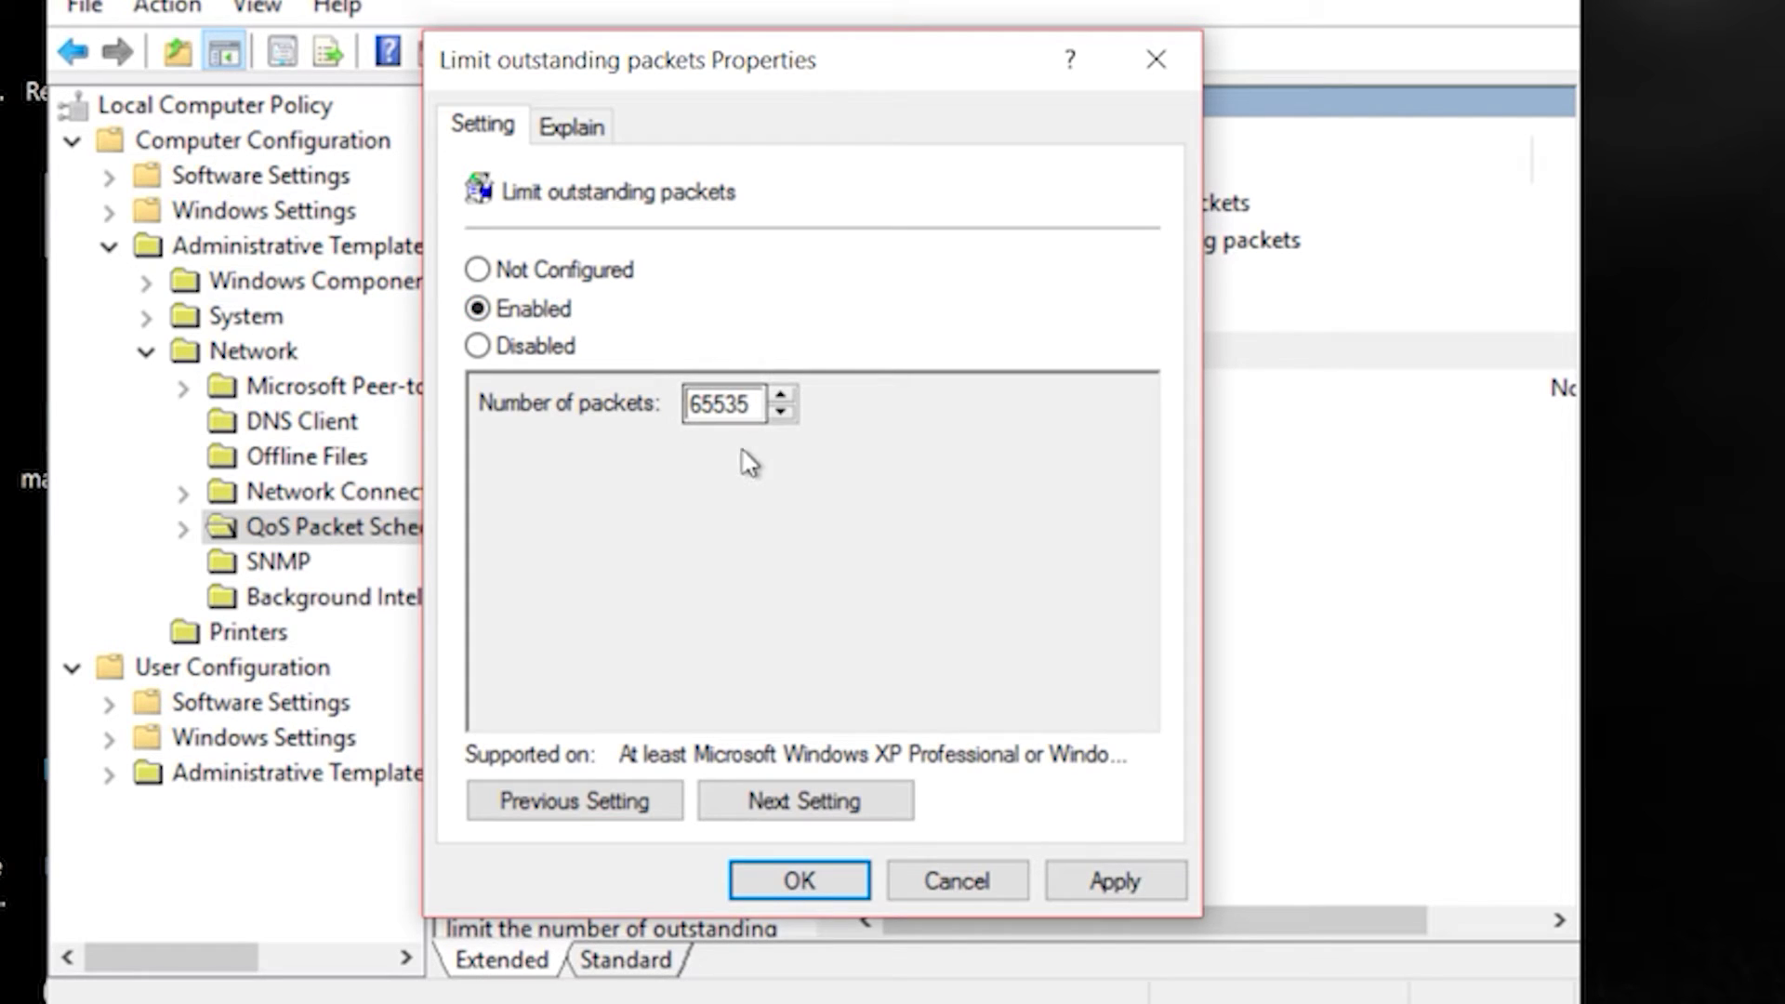
drag(753, 407, 642, 411)
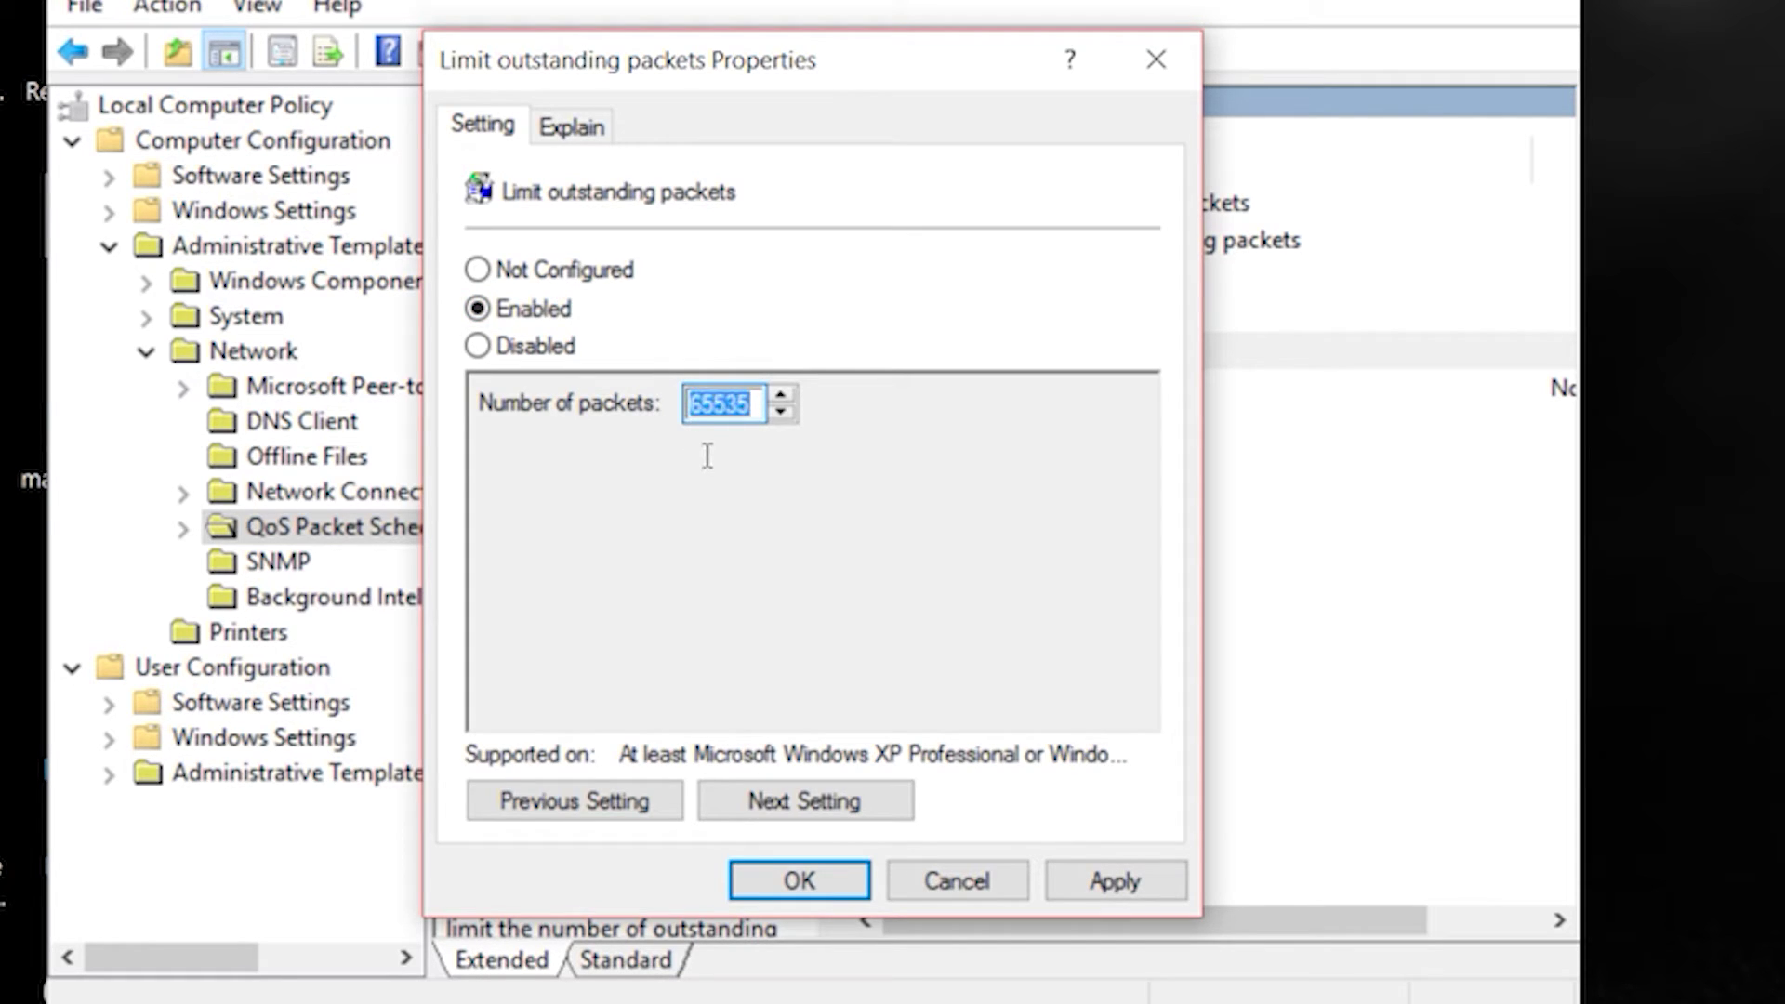
text(4)
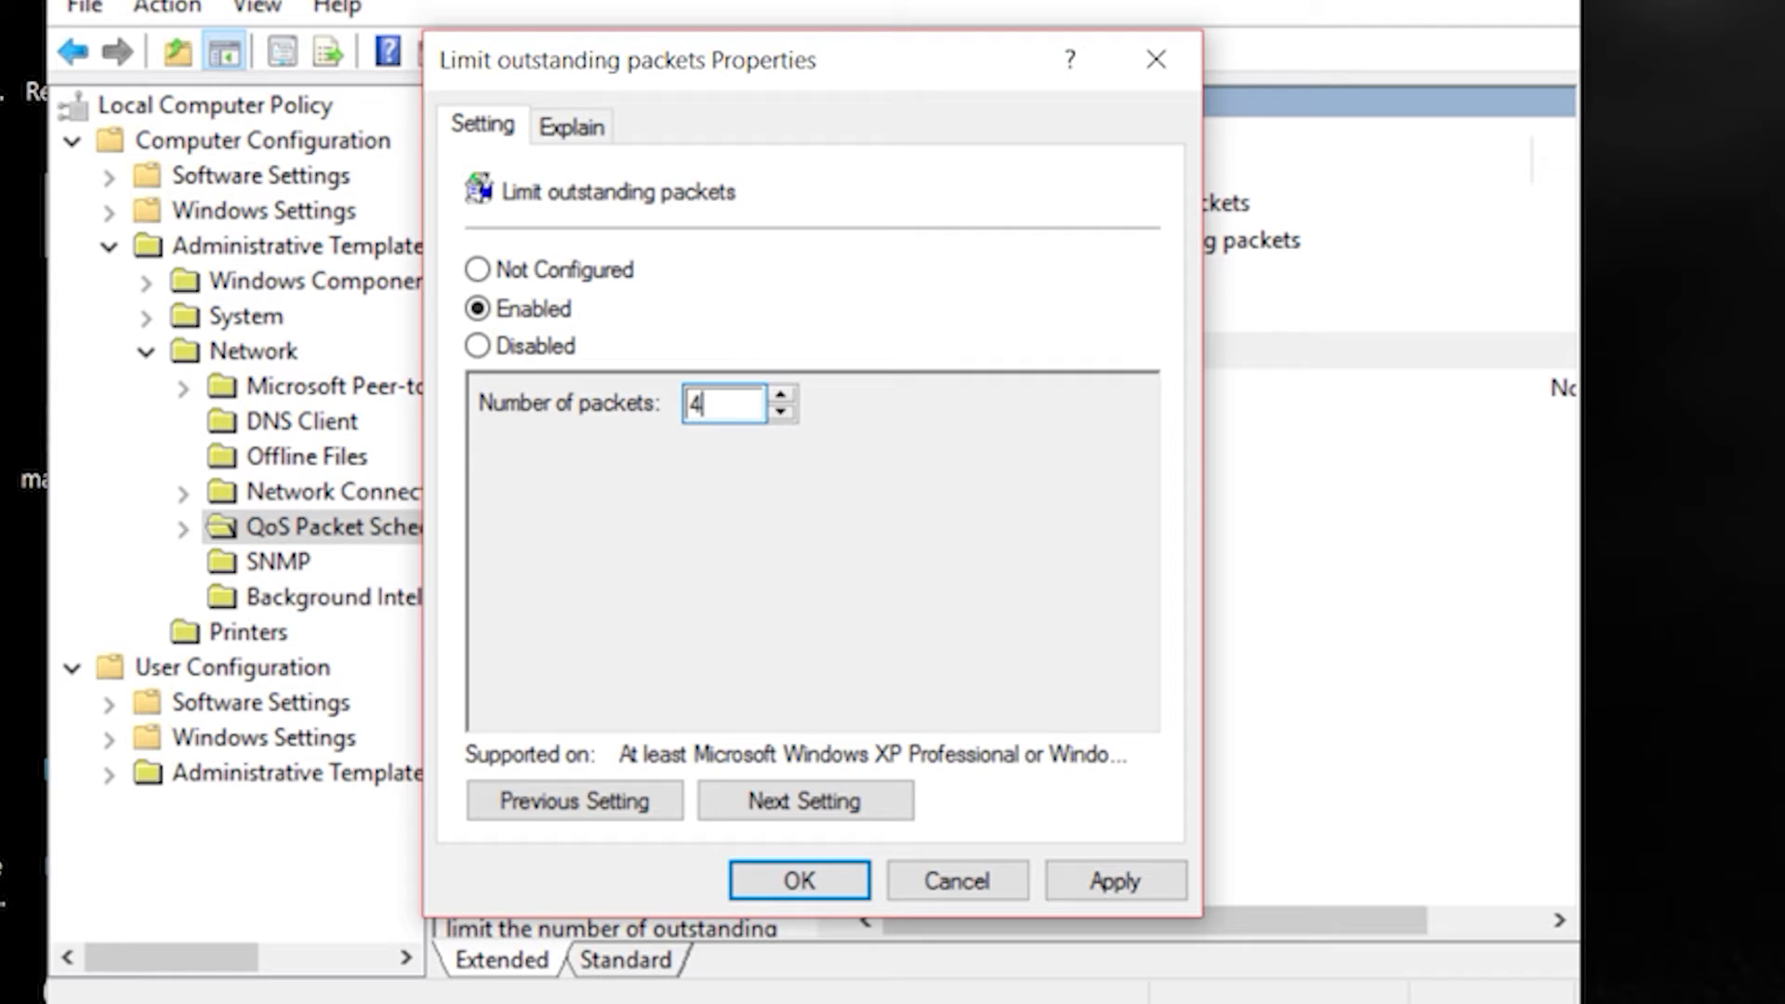
text(000000)
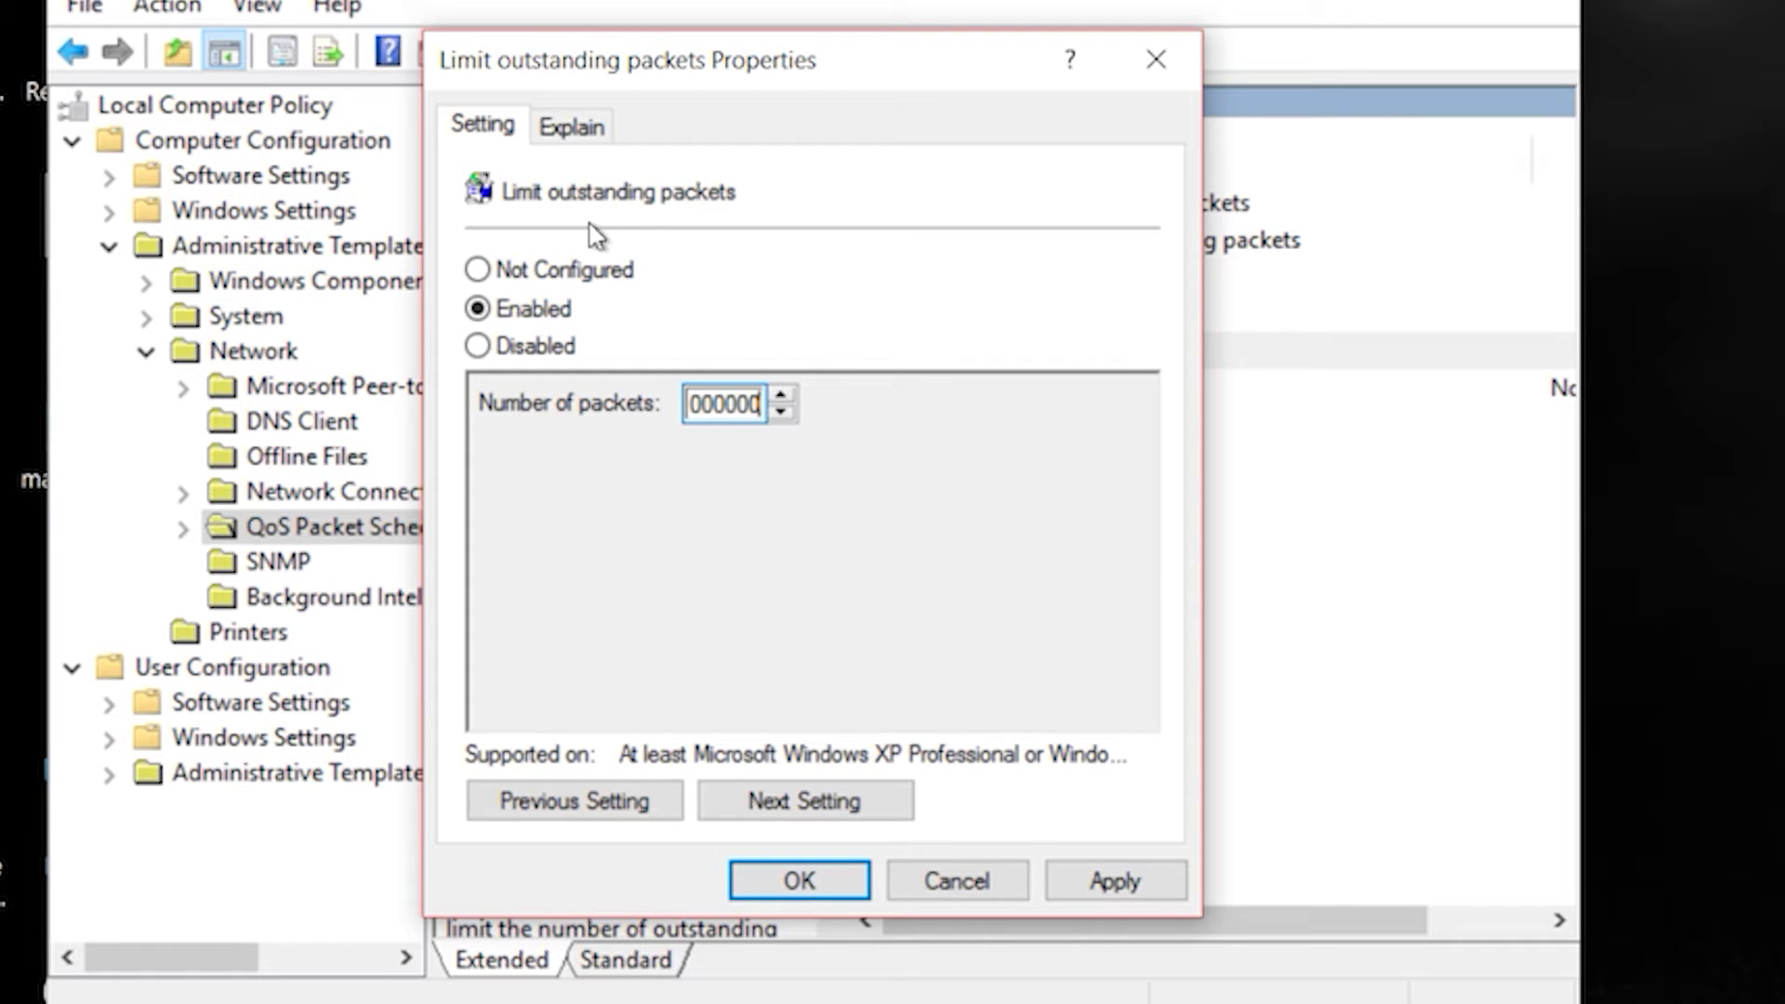
click(1116, 883)
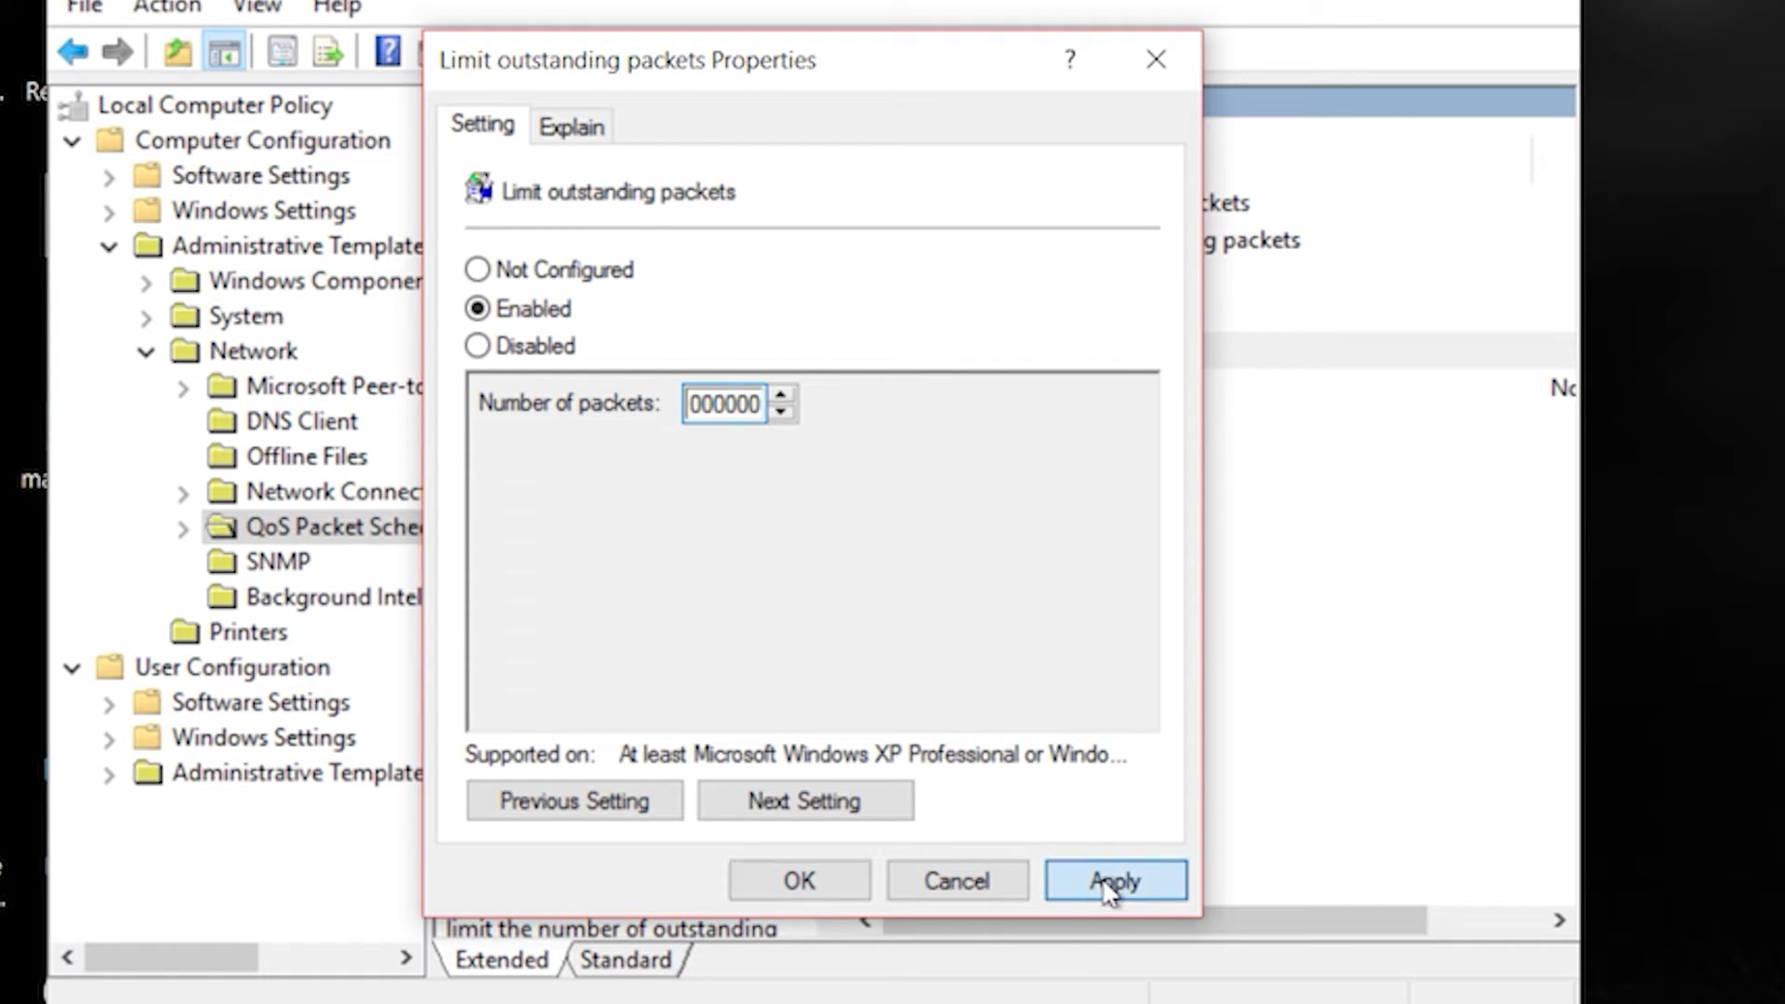
click(799, 881)
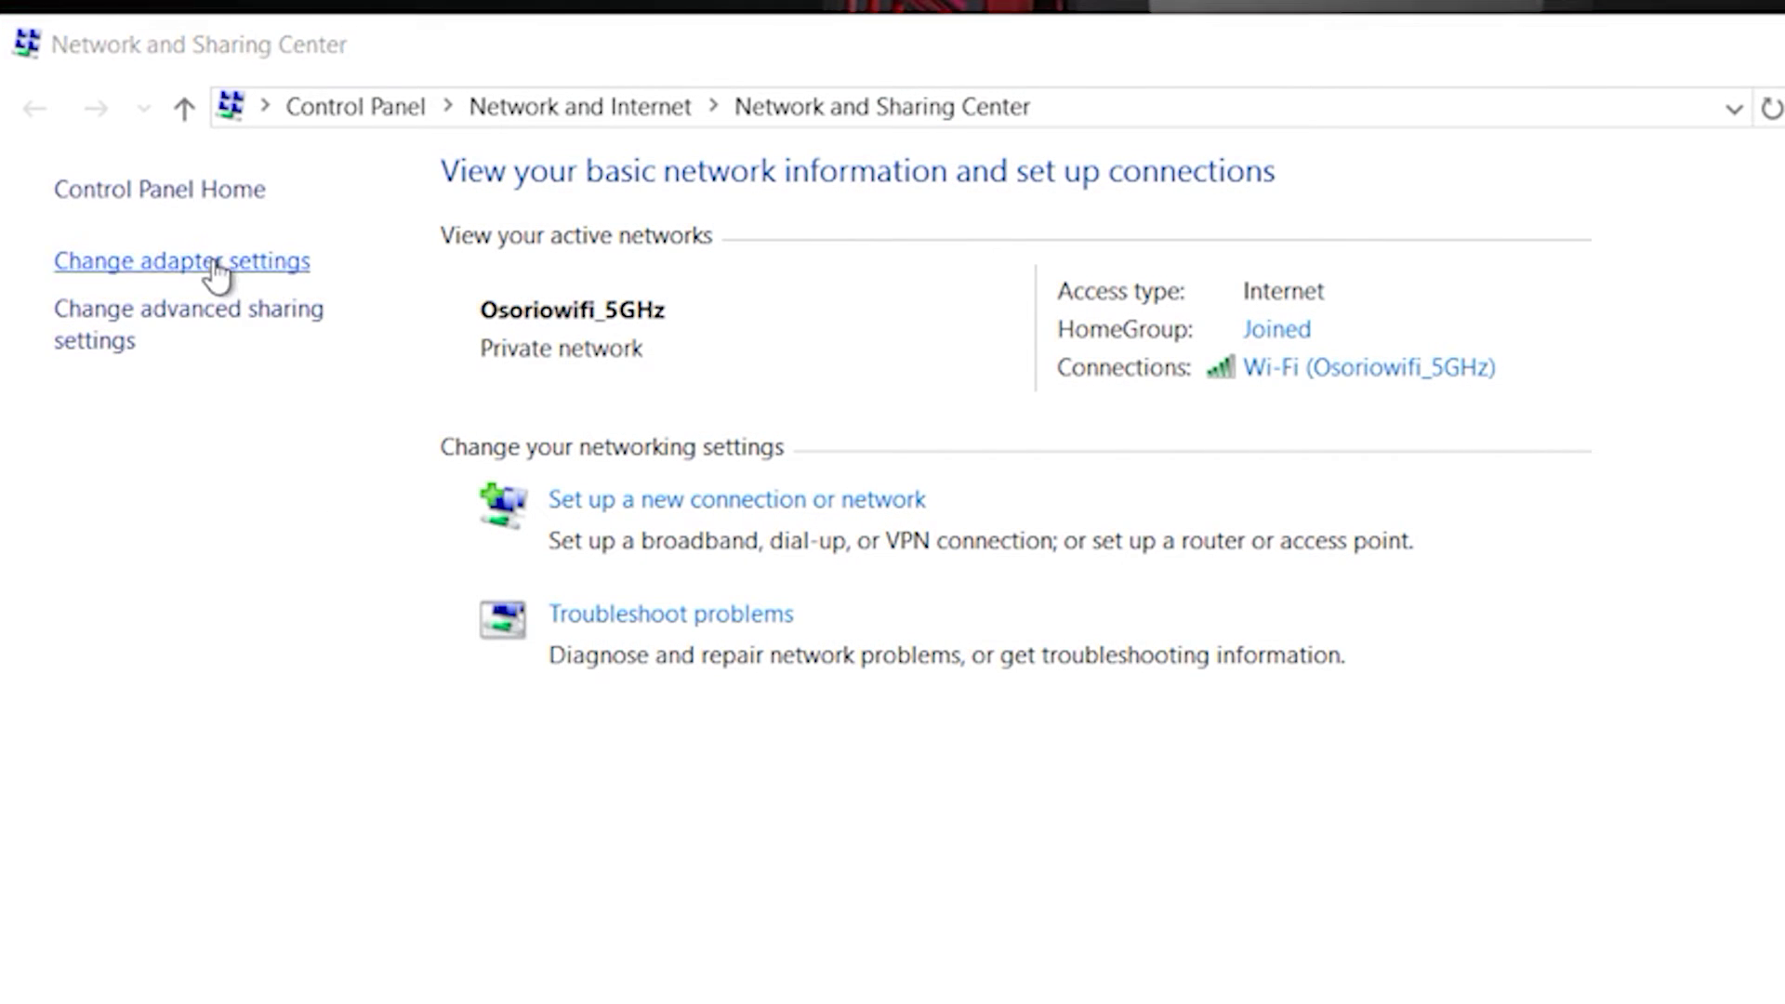
Show the network adapters list and bring up the Wi-Fi connection's context menu.
click(216, 264)
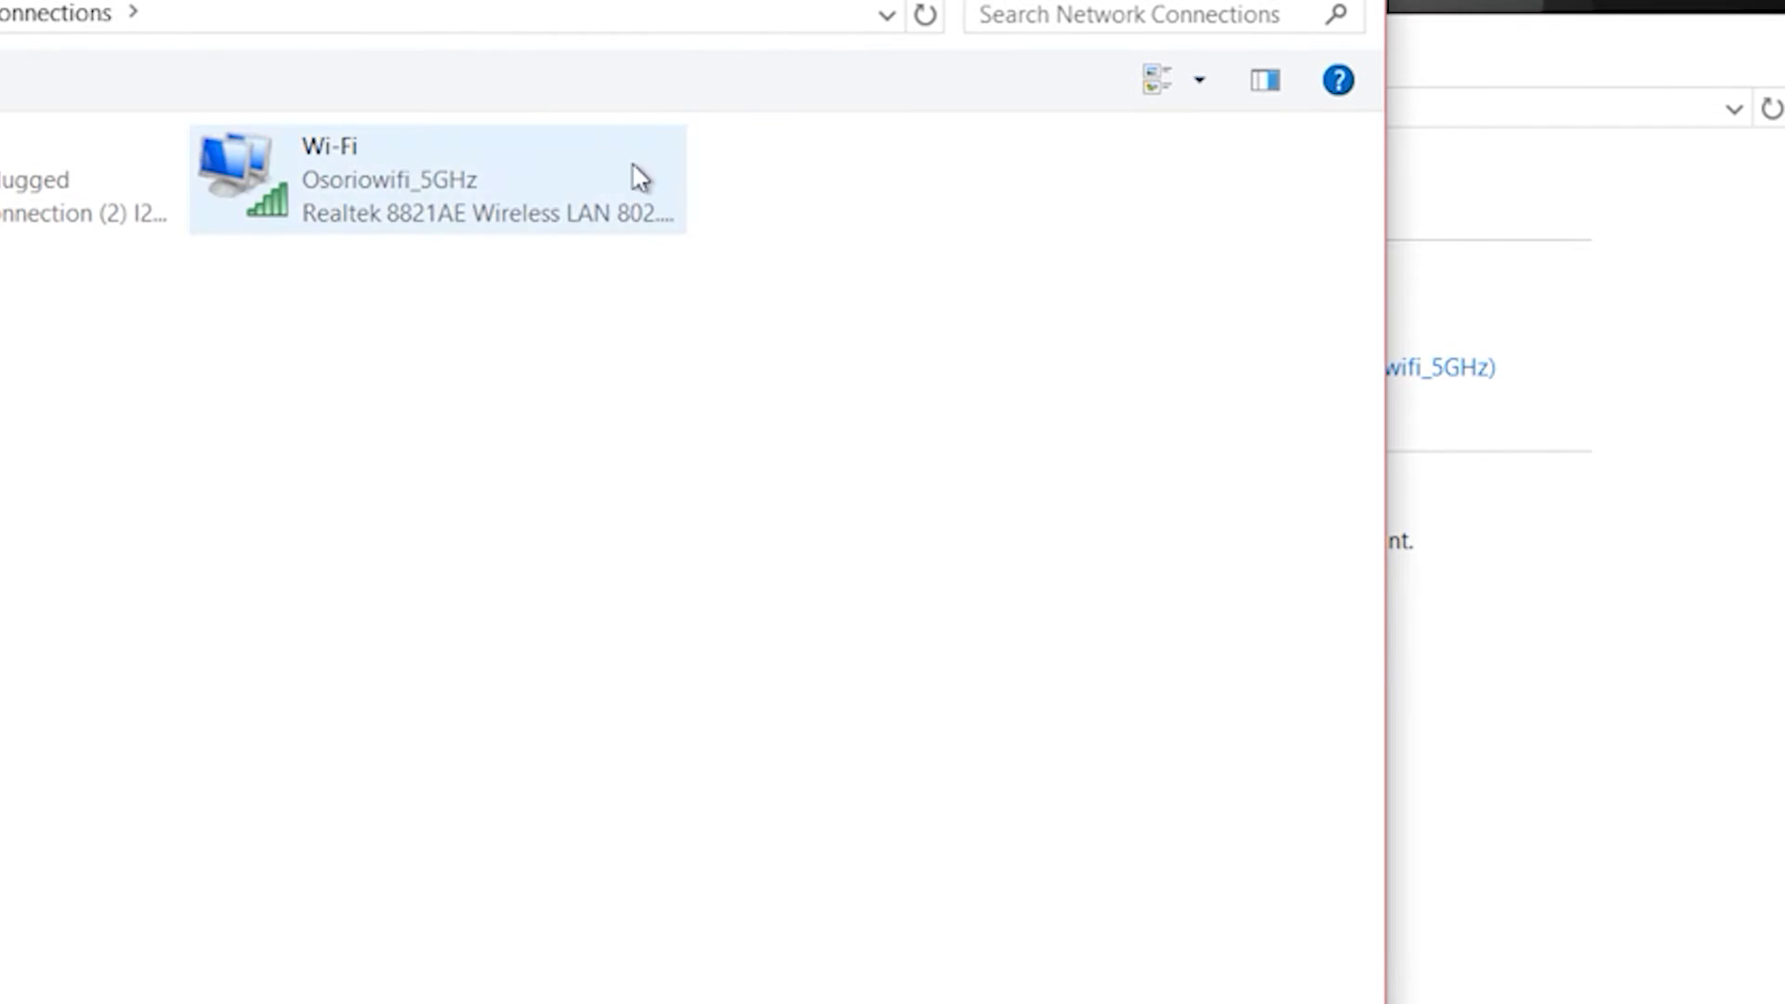
right_click(342, 213)
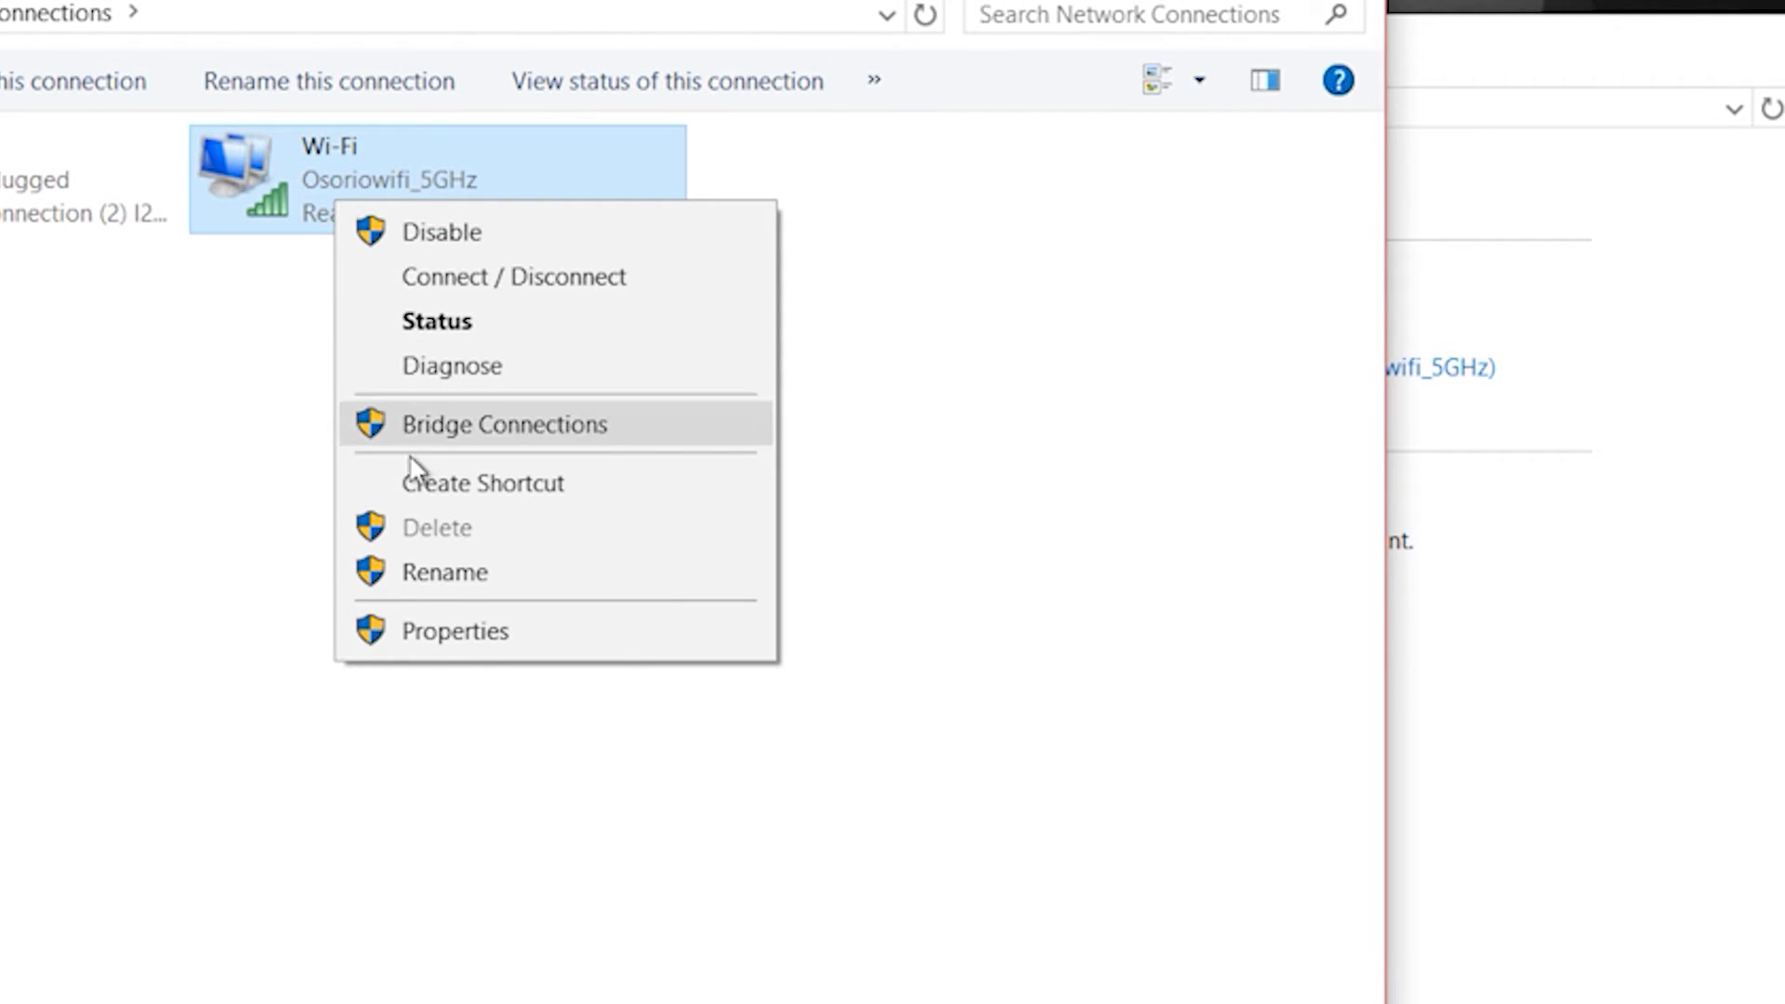
Open the Wi-Fi Properties and select Internet Protocol Version 4 (TCP/IPv4).
click(471, 642)
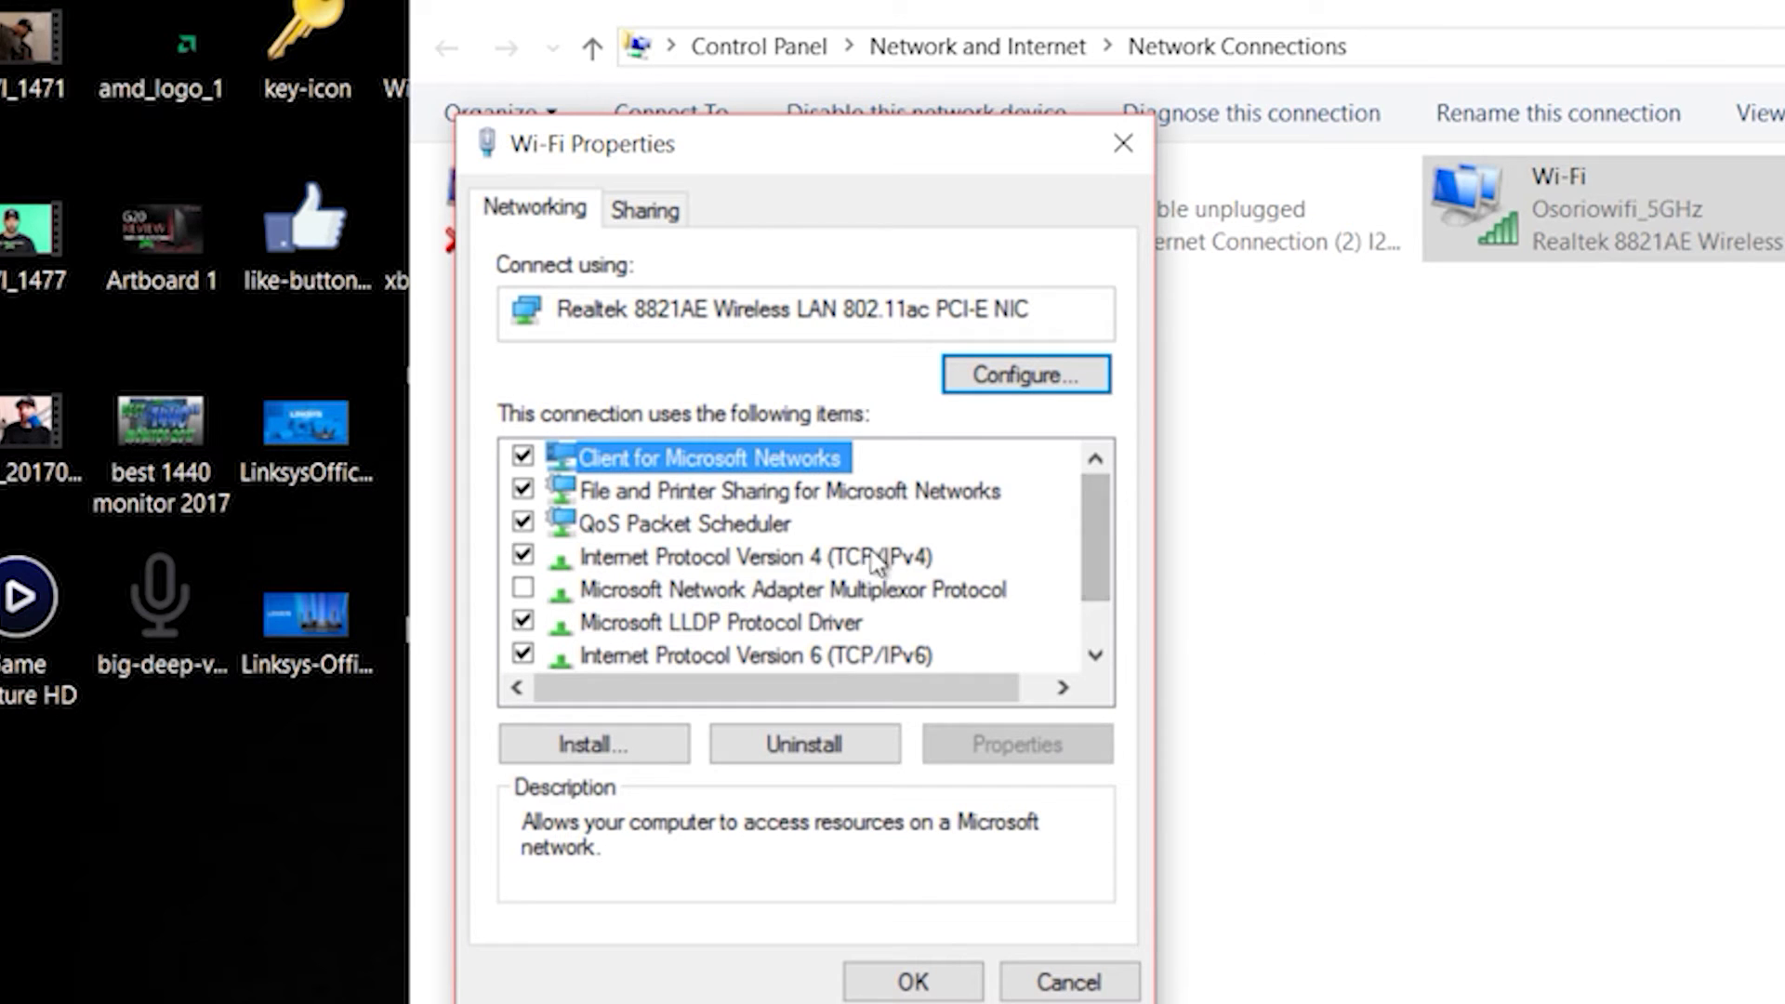
click(869, 558)
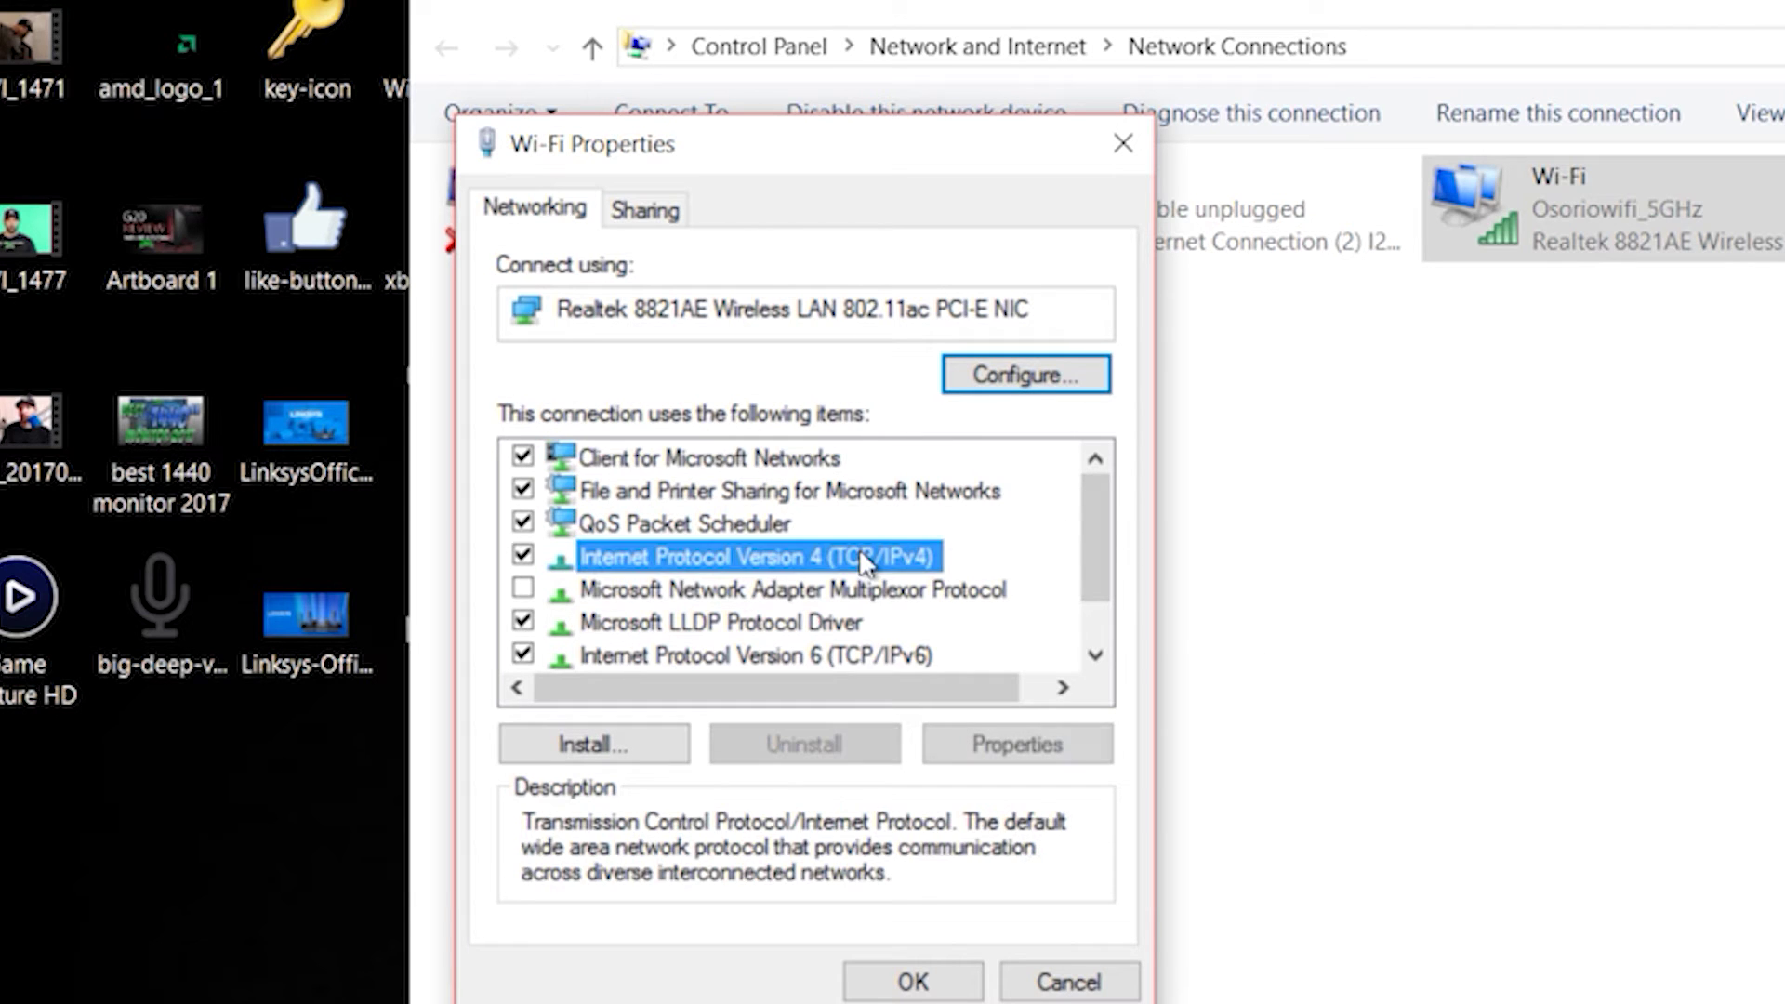
Open the Internet Protocol Version 4 (TCP/IPv4) Properties dialog for the Wi-Fi connection.
double_click(909, 575)
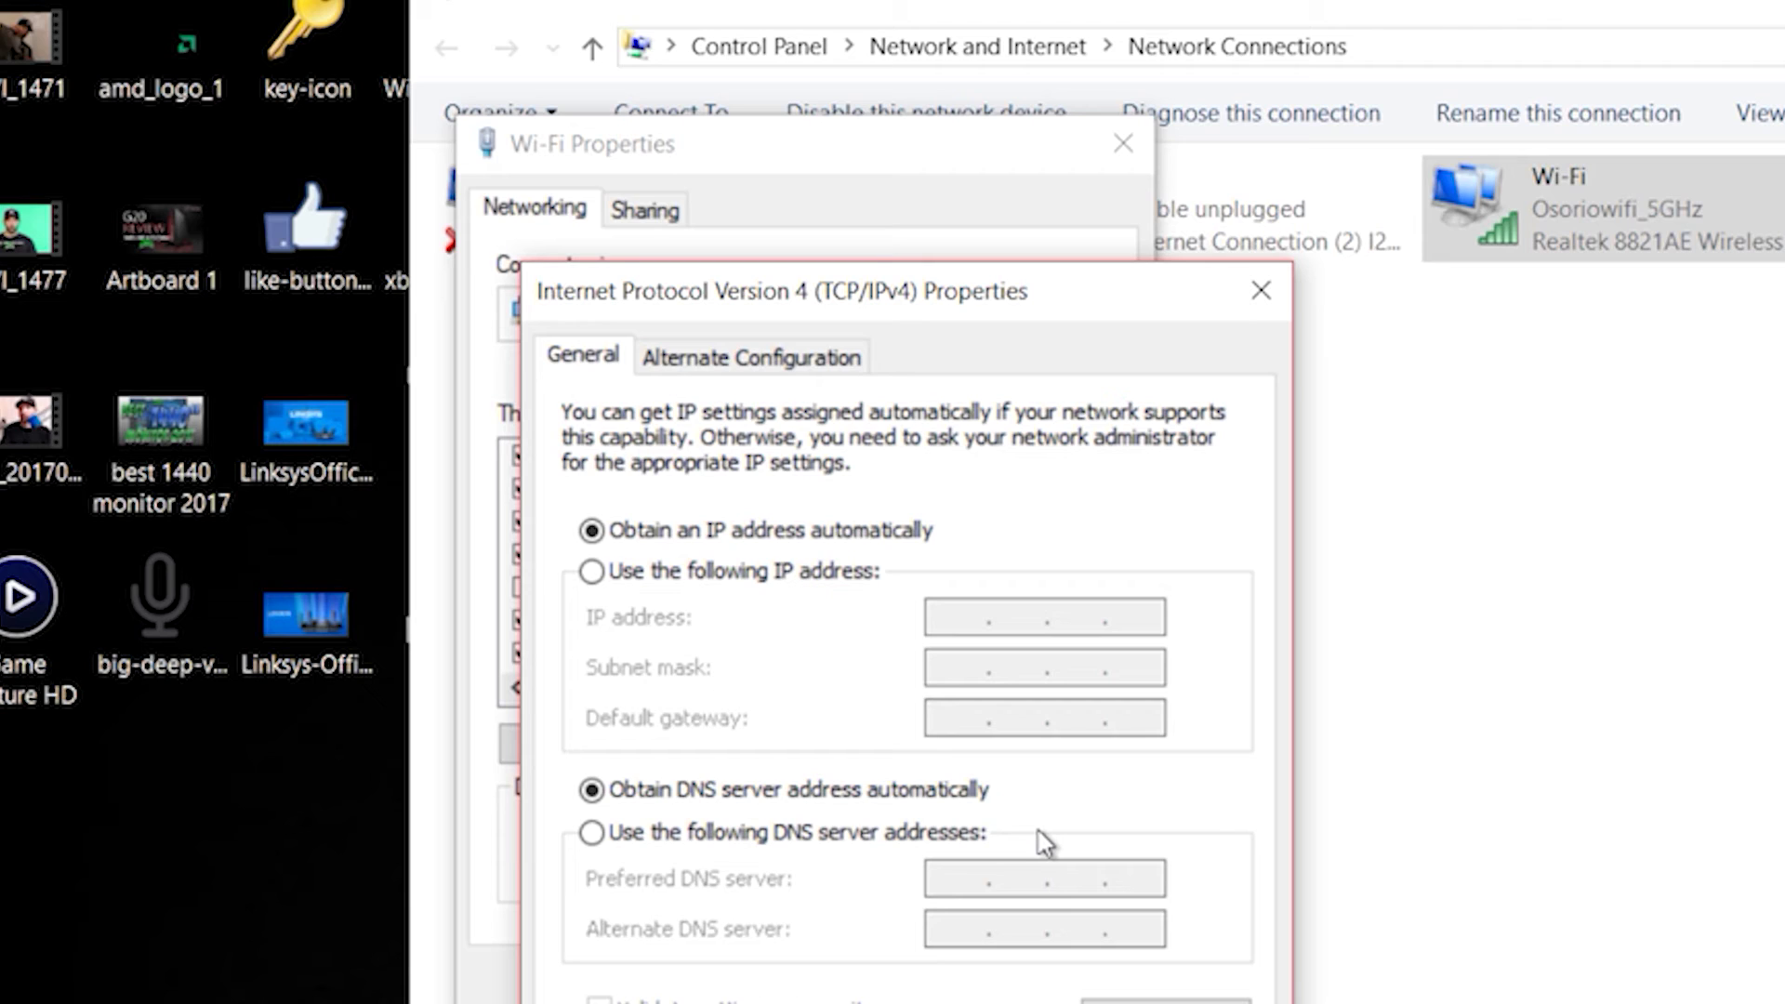
Set preferred DNS 8.8.8.8 and alternate 8.8.4.4, save, and close the network windows.
click(592, 833)
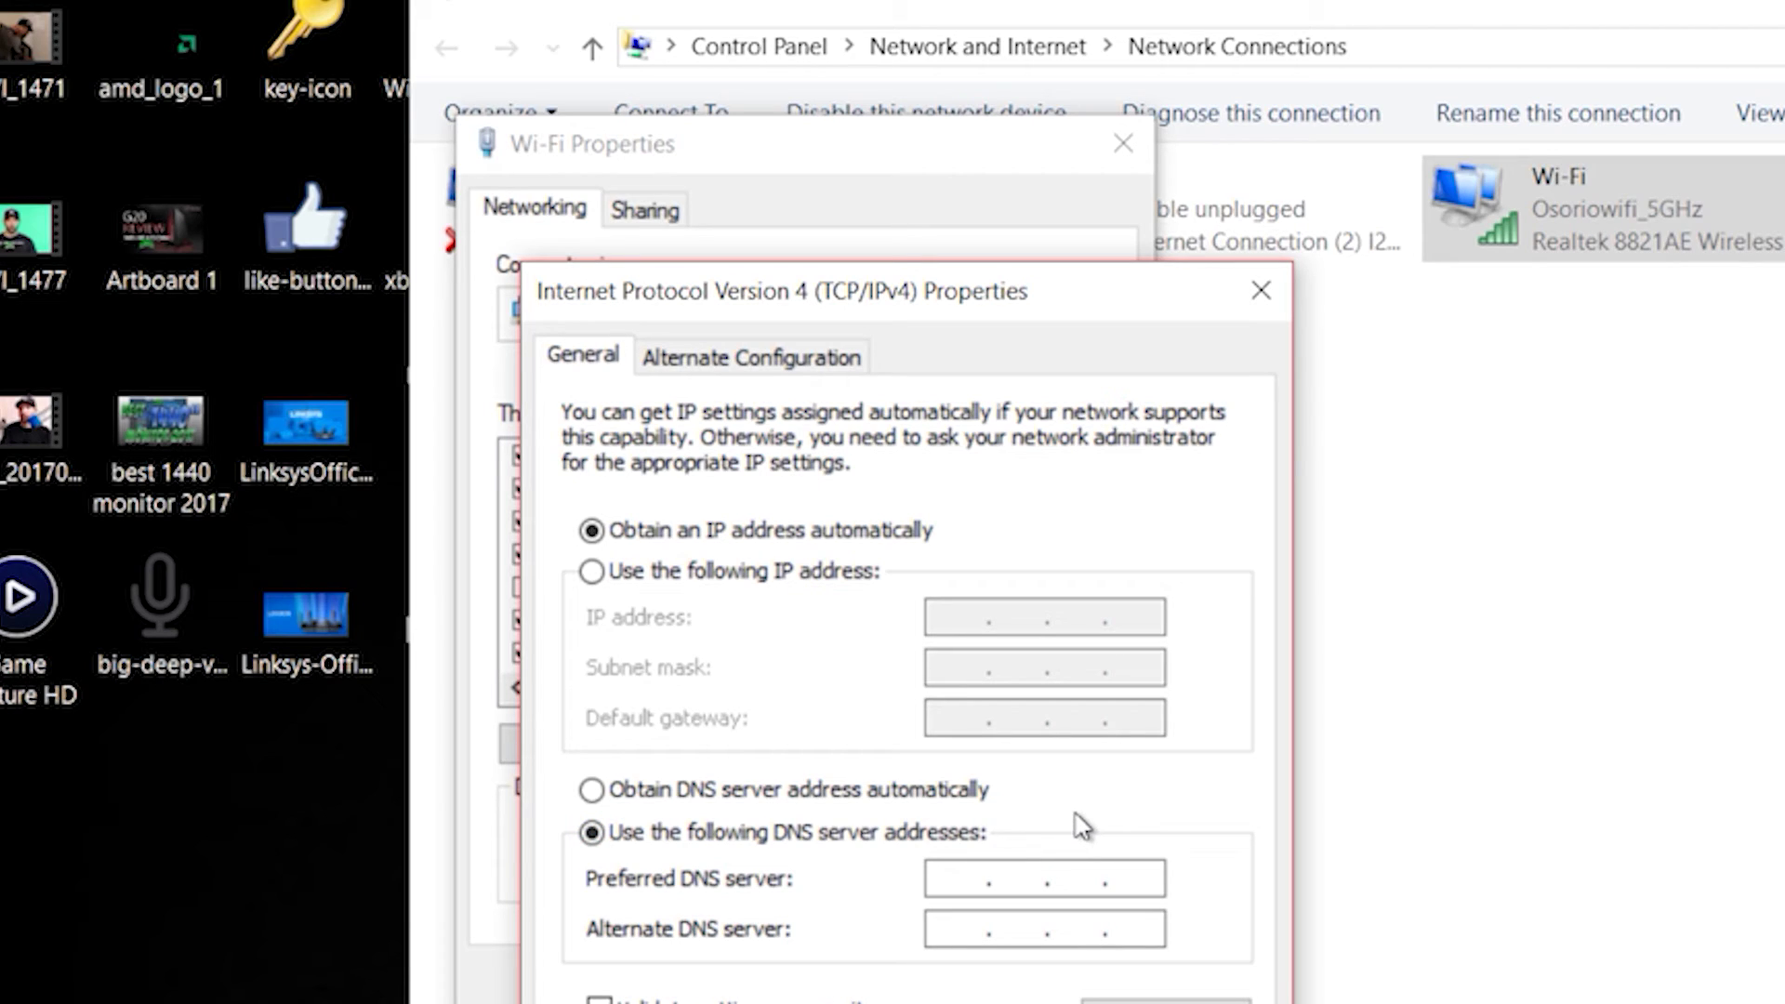
text(8.8.8.8)
click(957, 929)
text(8.89)
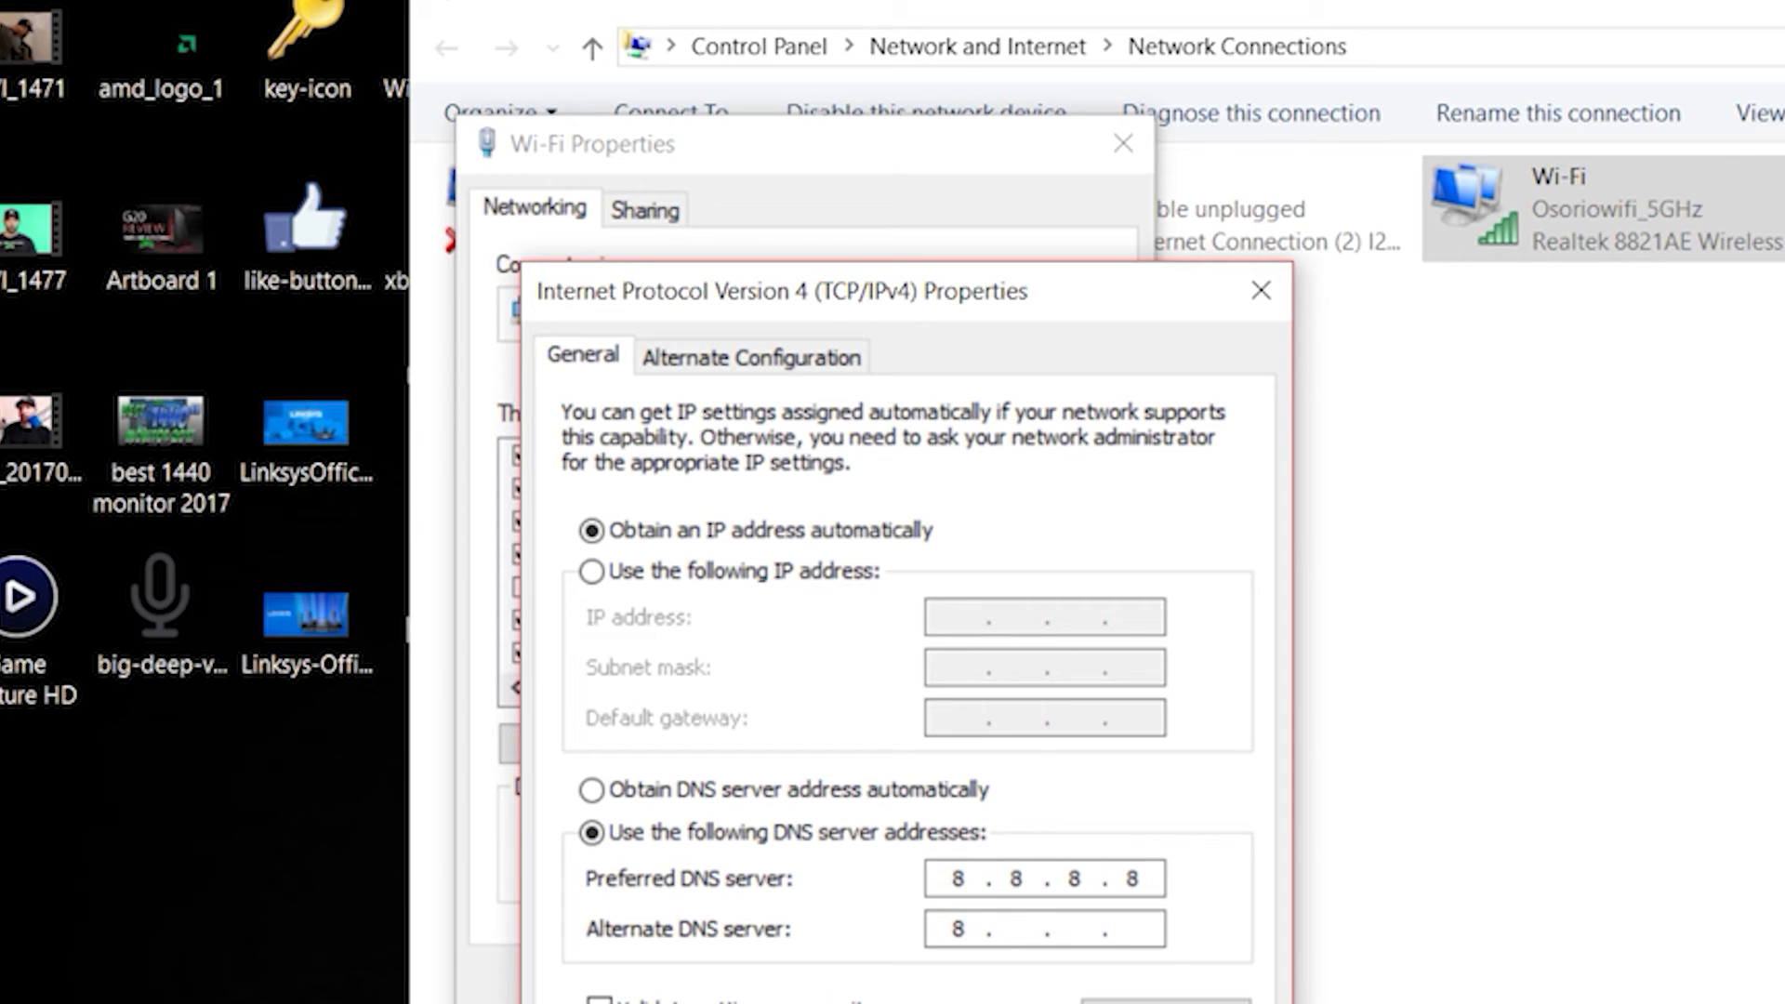
key(BackSpace)
text(.4.4)
key(Return)
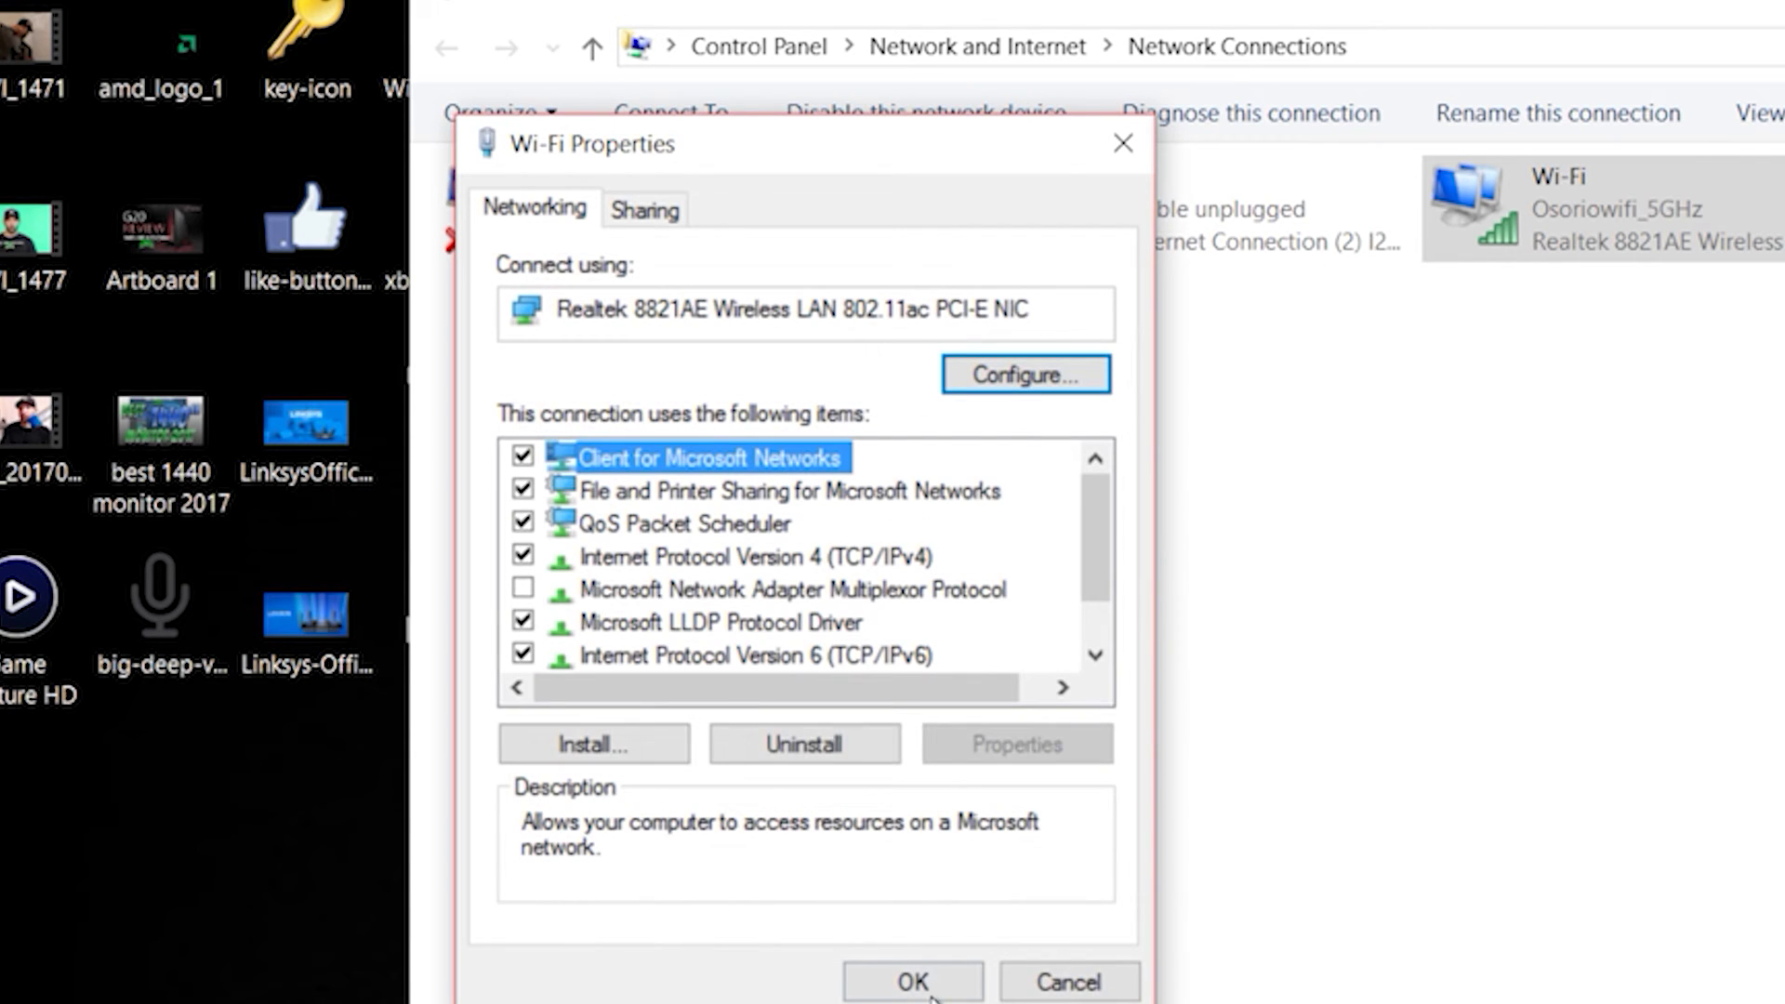
click(929, 988)
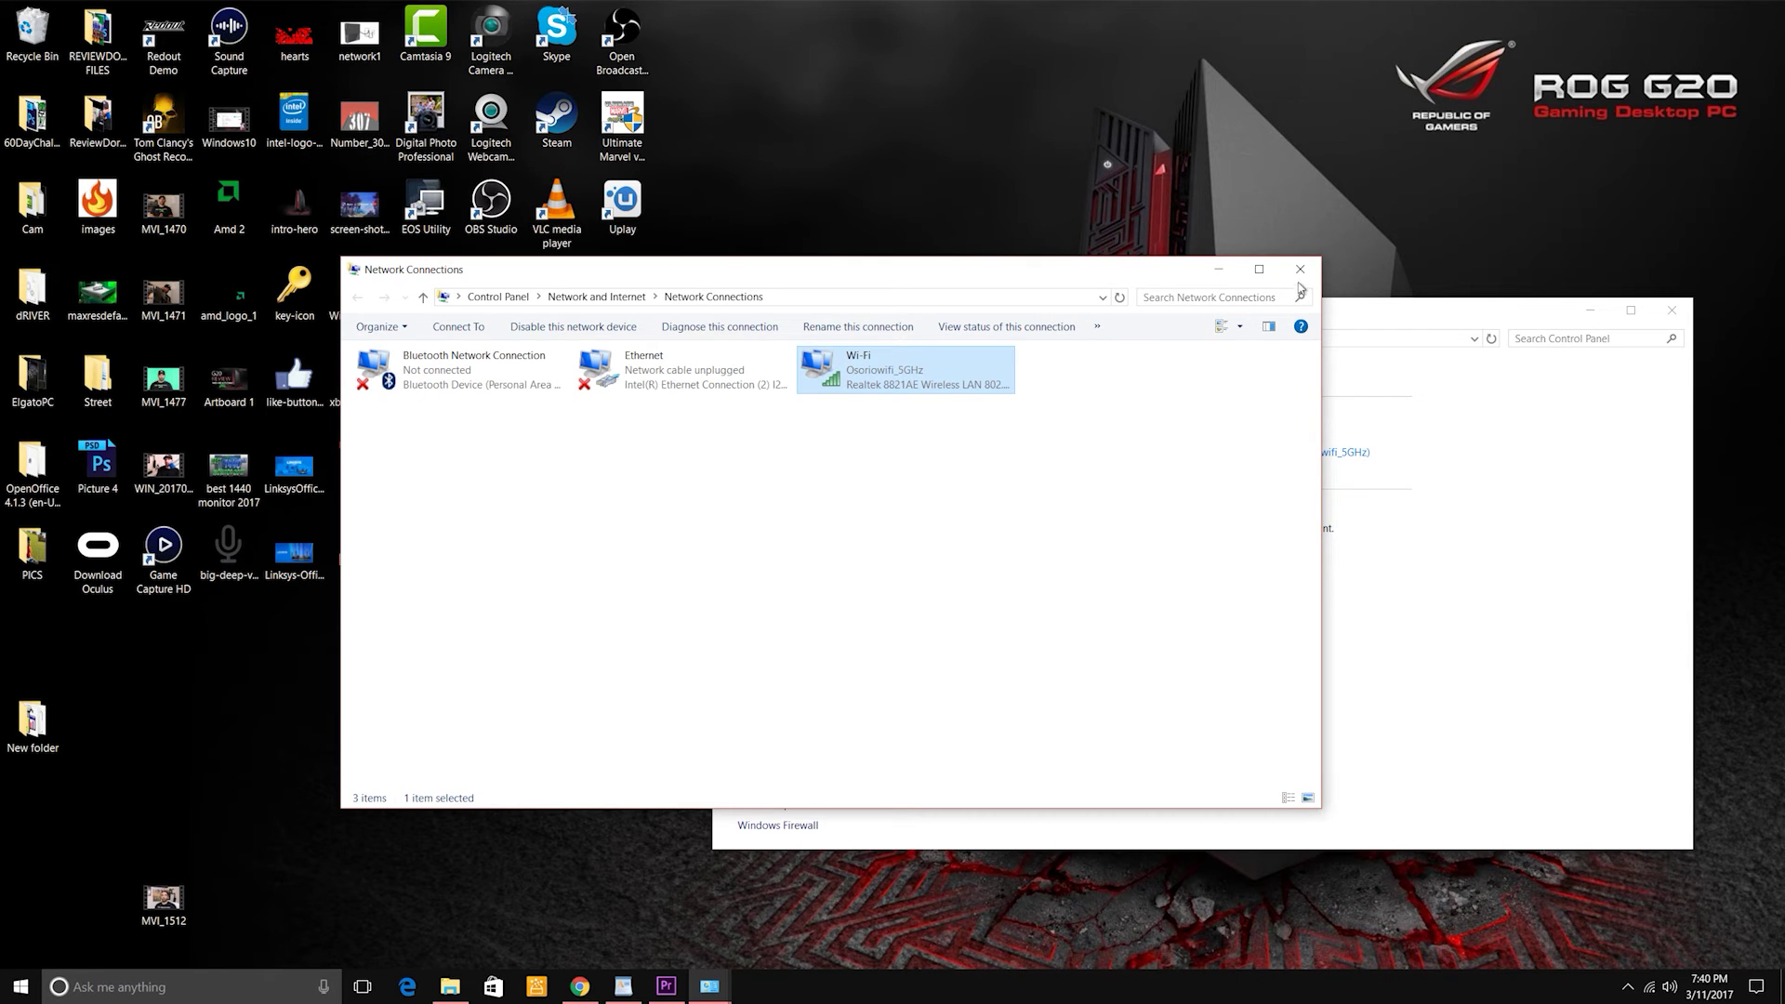
click(1300, 271)
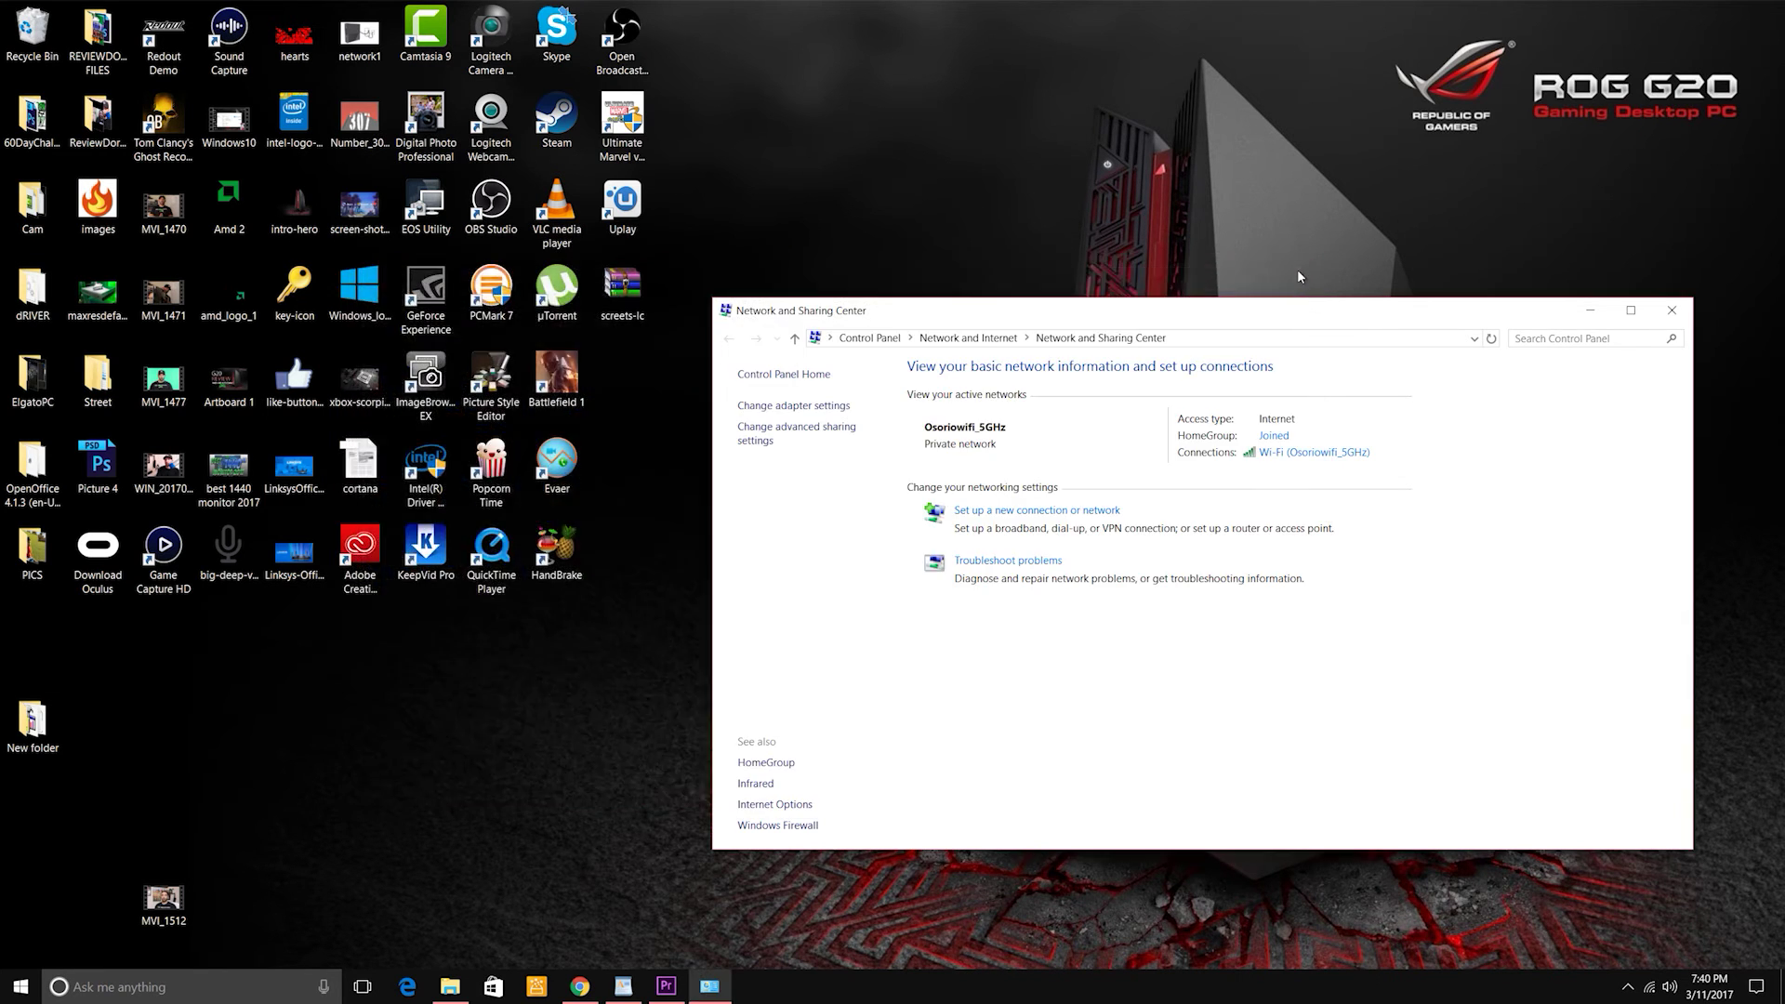
click(1672, 310)
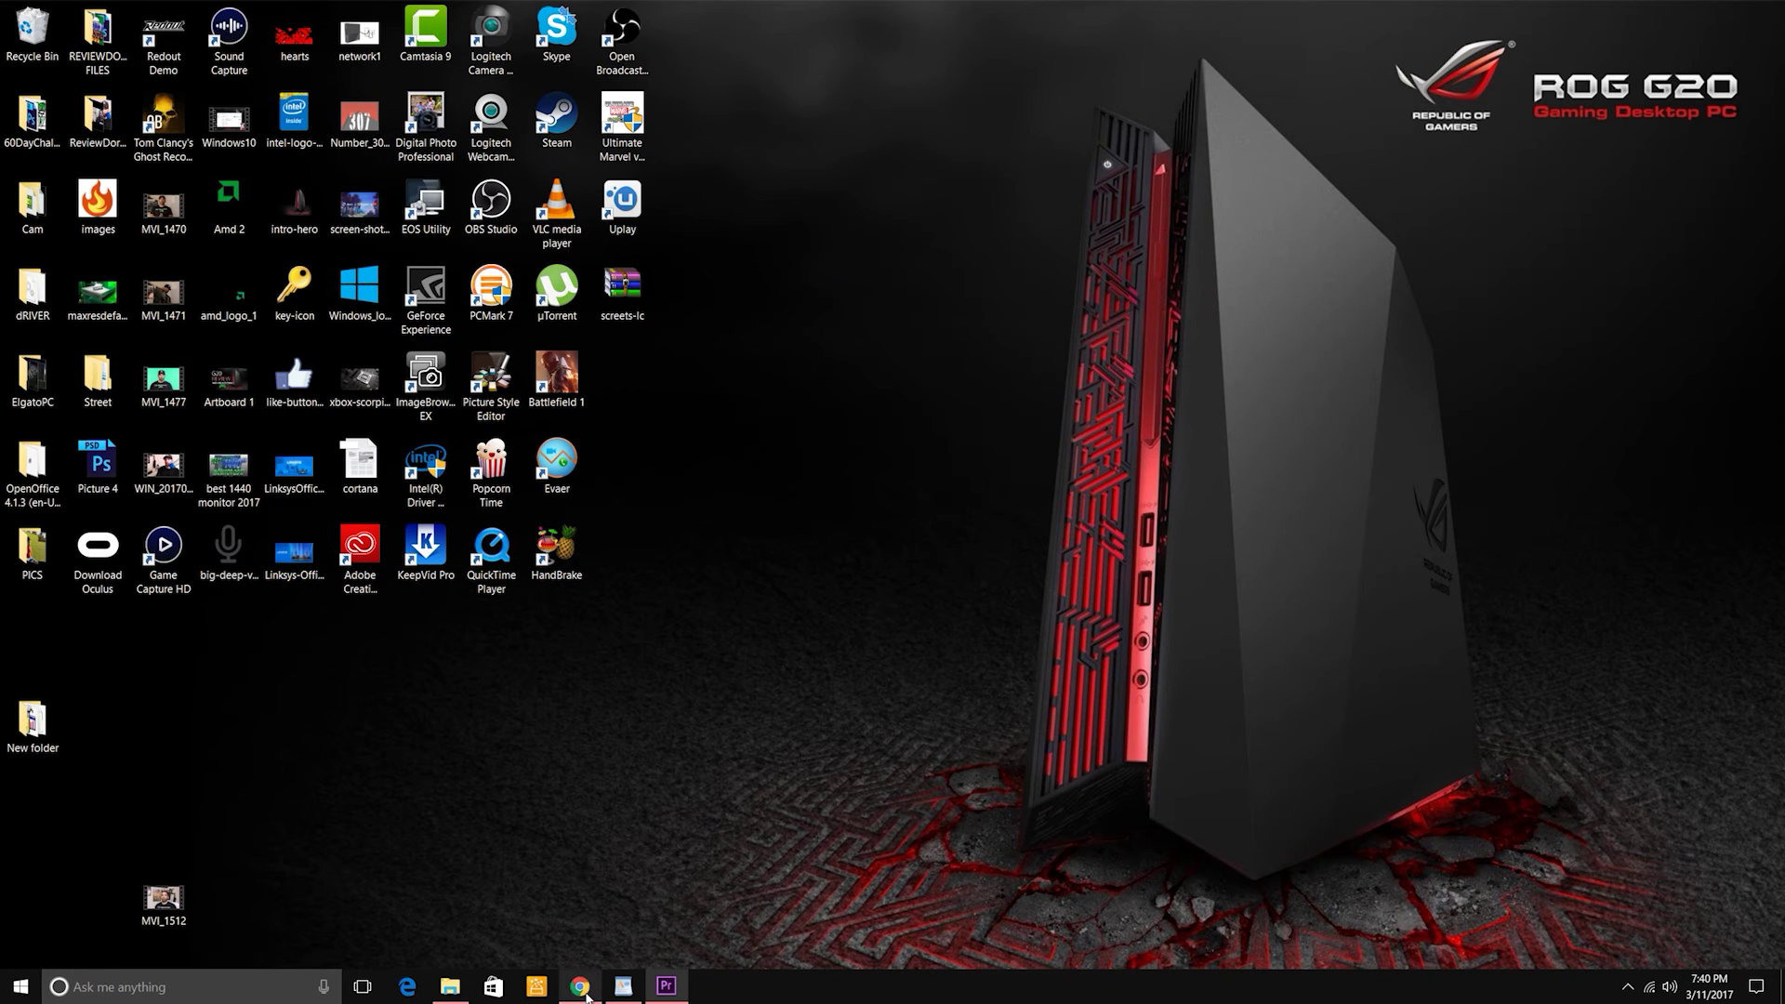
Bring up Chrome and open a new browser tab.
click(586, 993)
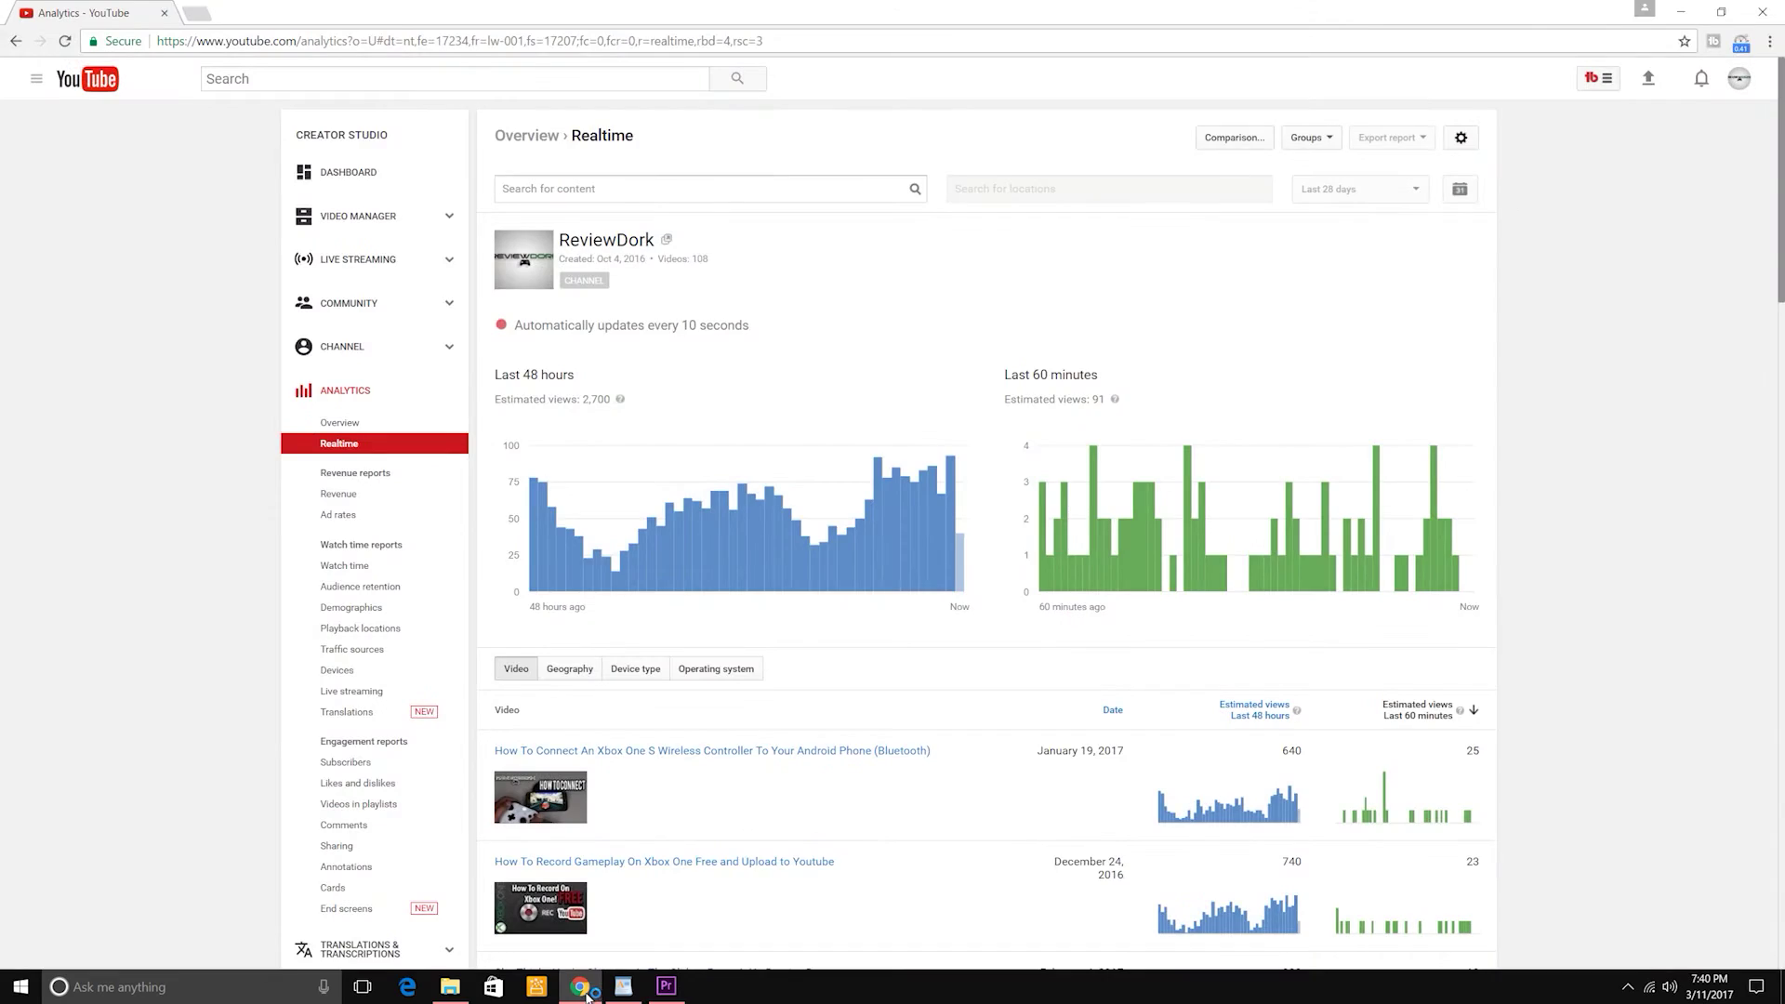
click(198, 13)
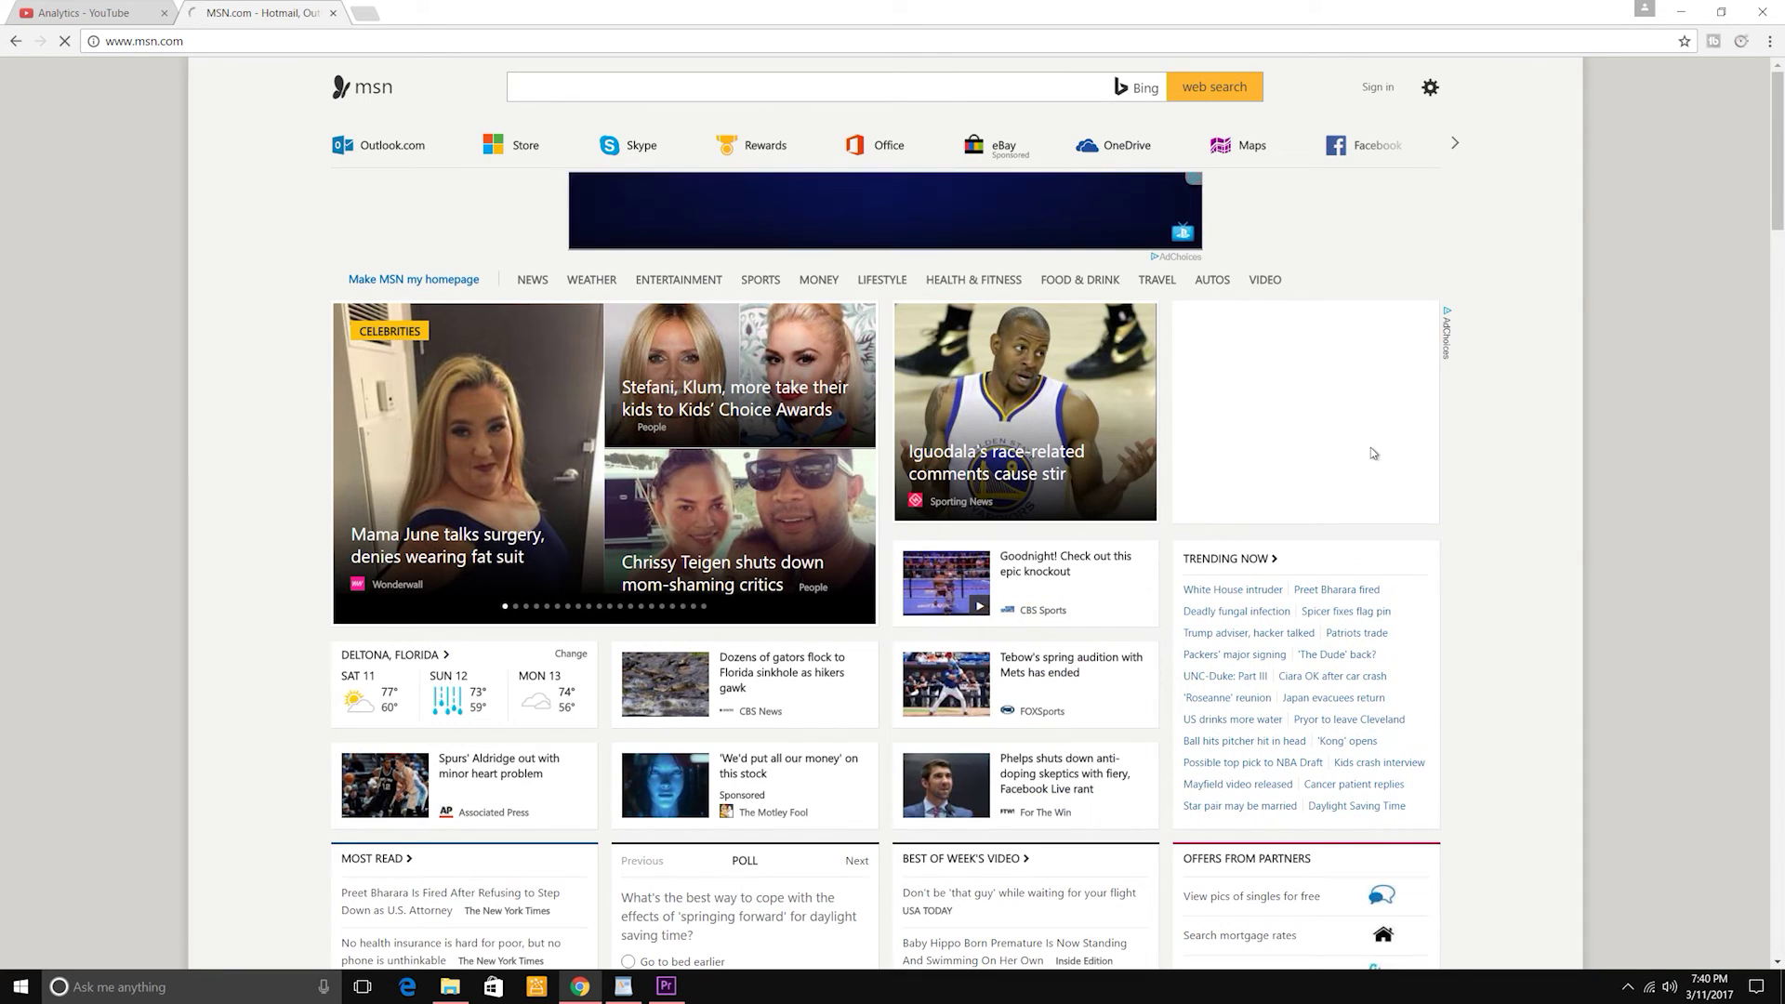
scroll(1374, 465, down, 9)
scroll(1371, 459, down, 11)
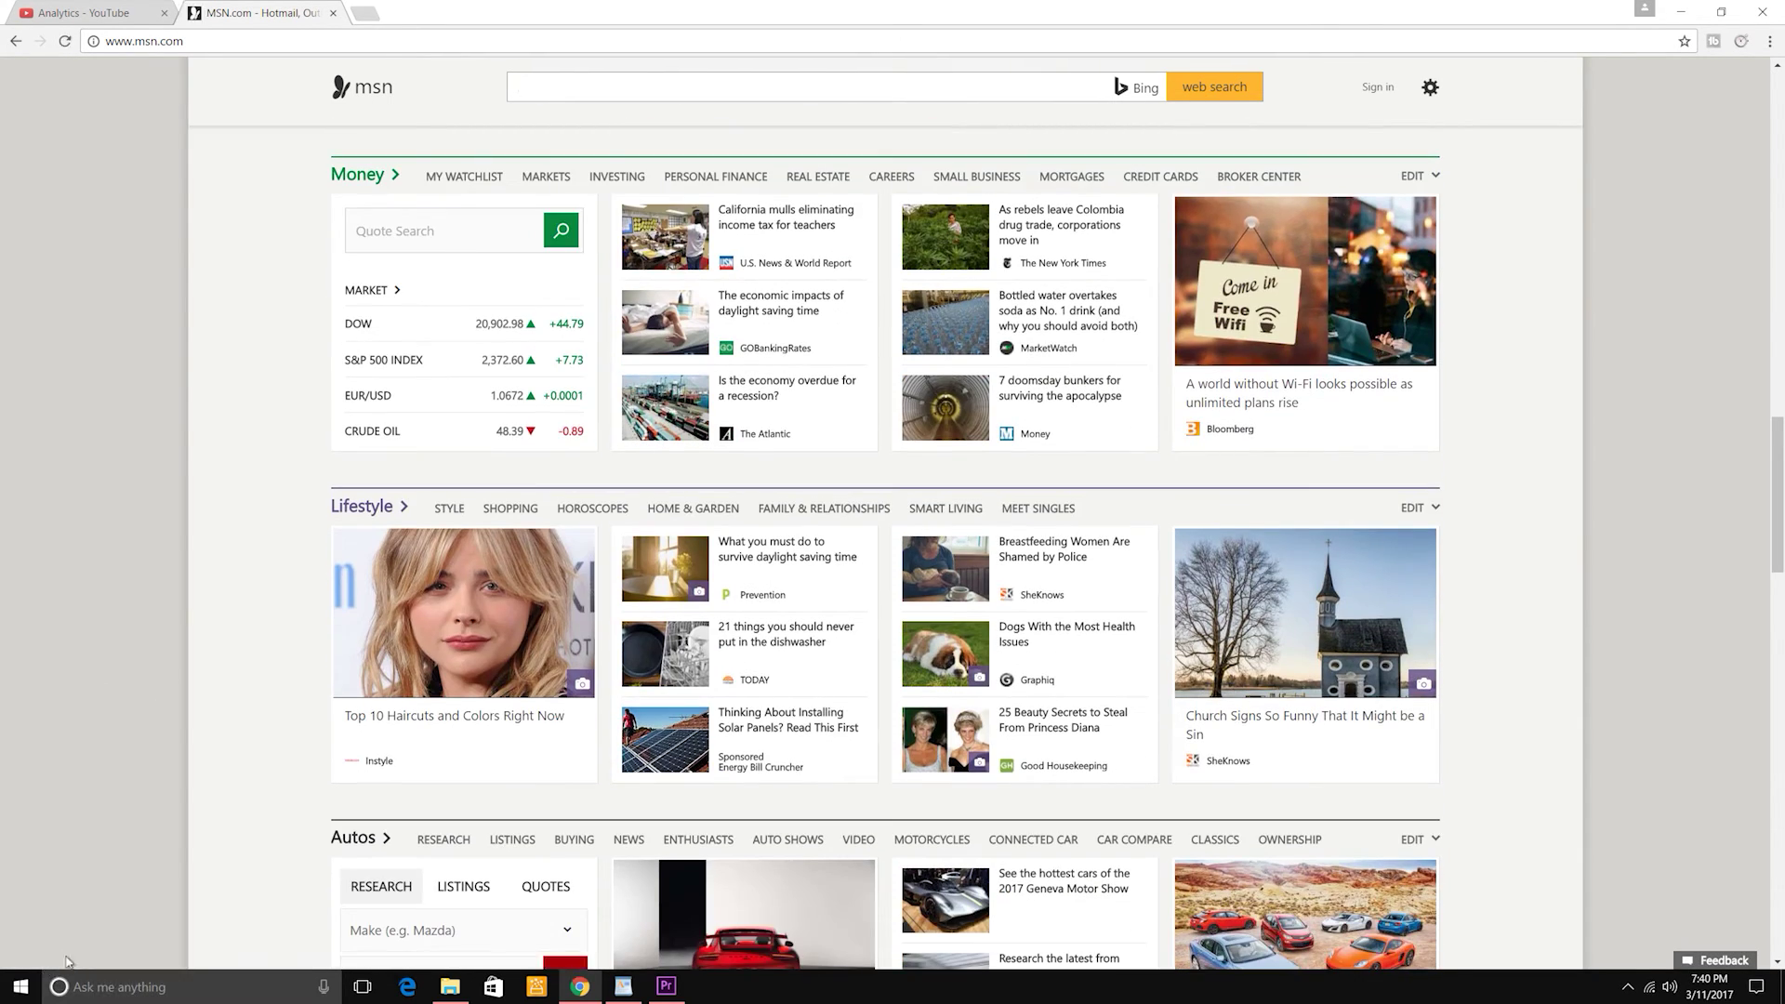
scroll(255, 729, up, 20)
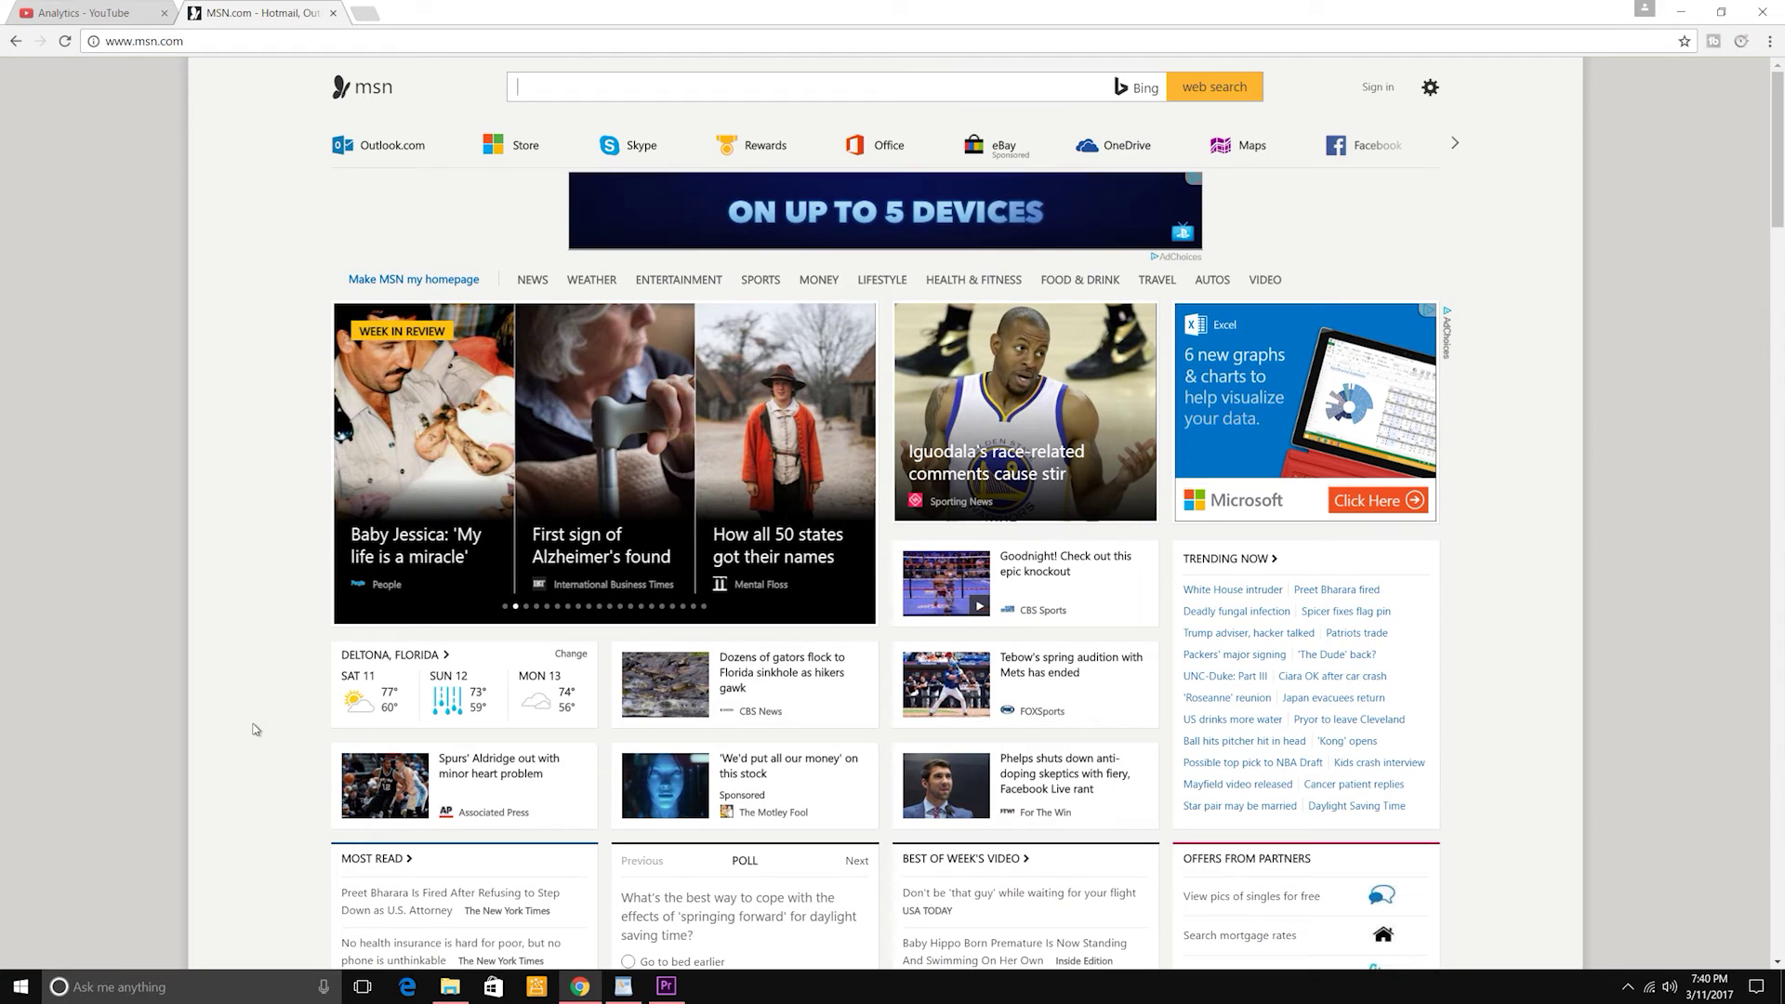
Load yahoo.com and scroll through the Yahoo home page.
click(264, 41)
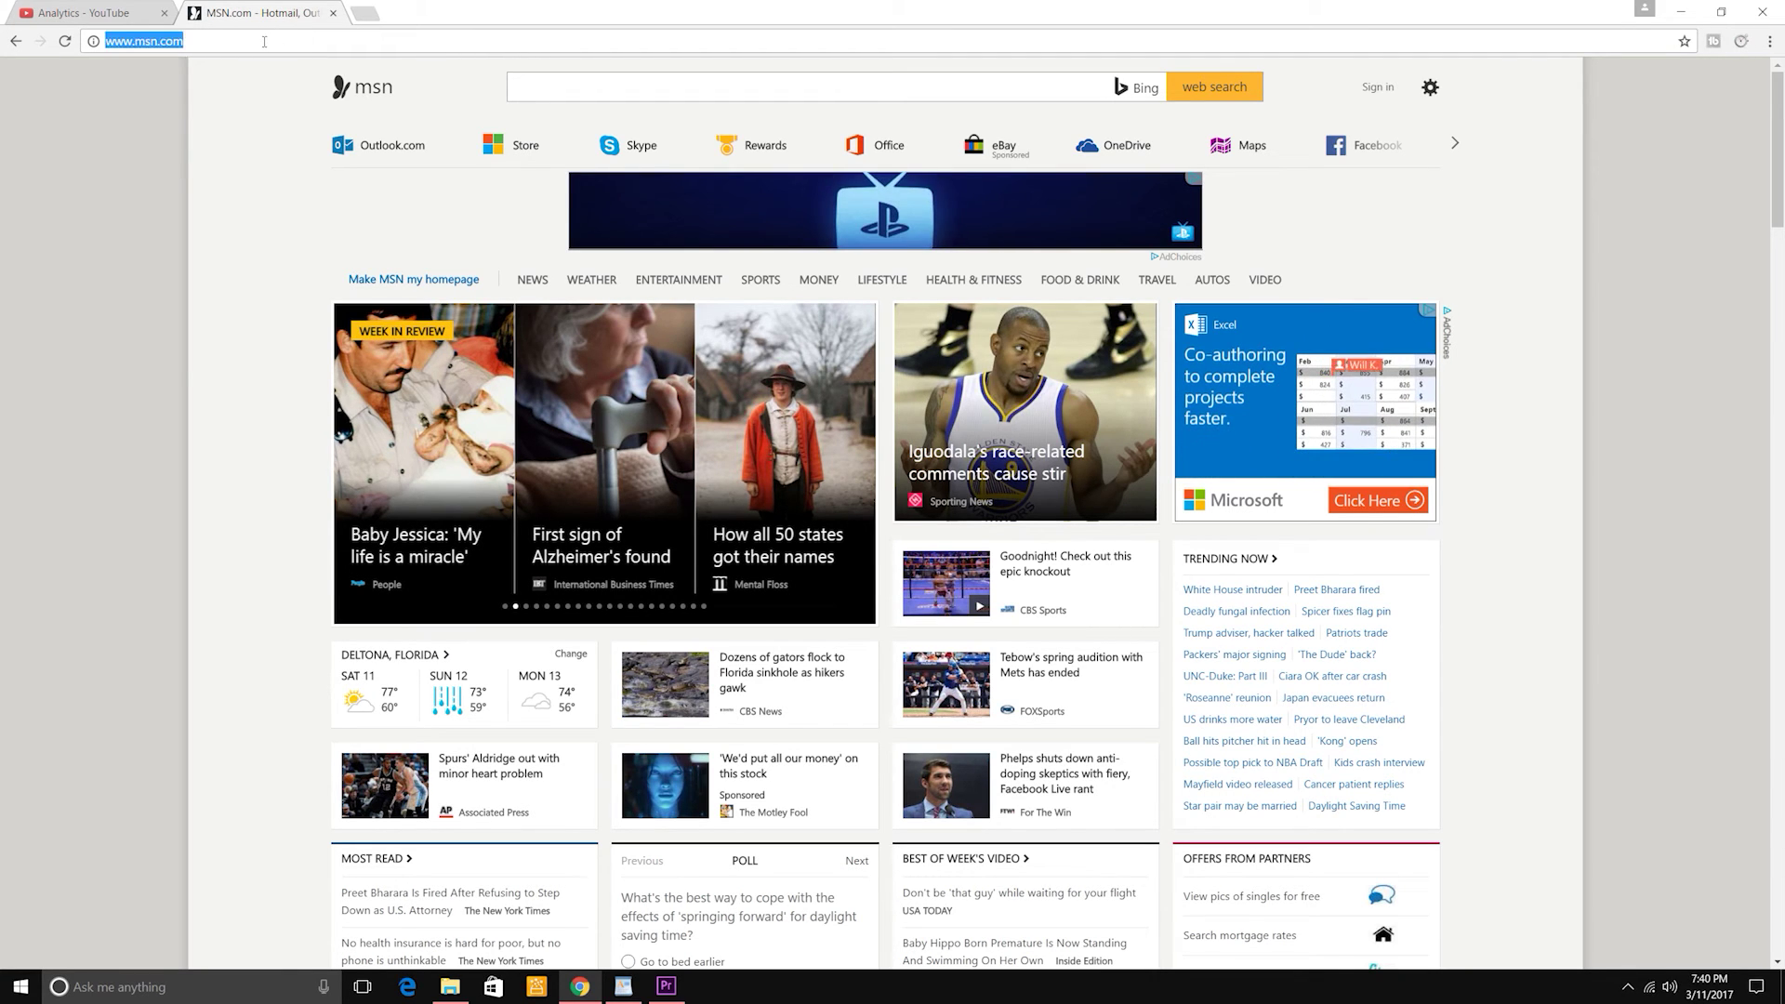
text(yahoo)
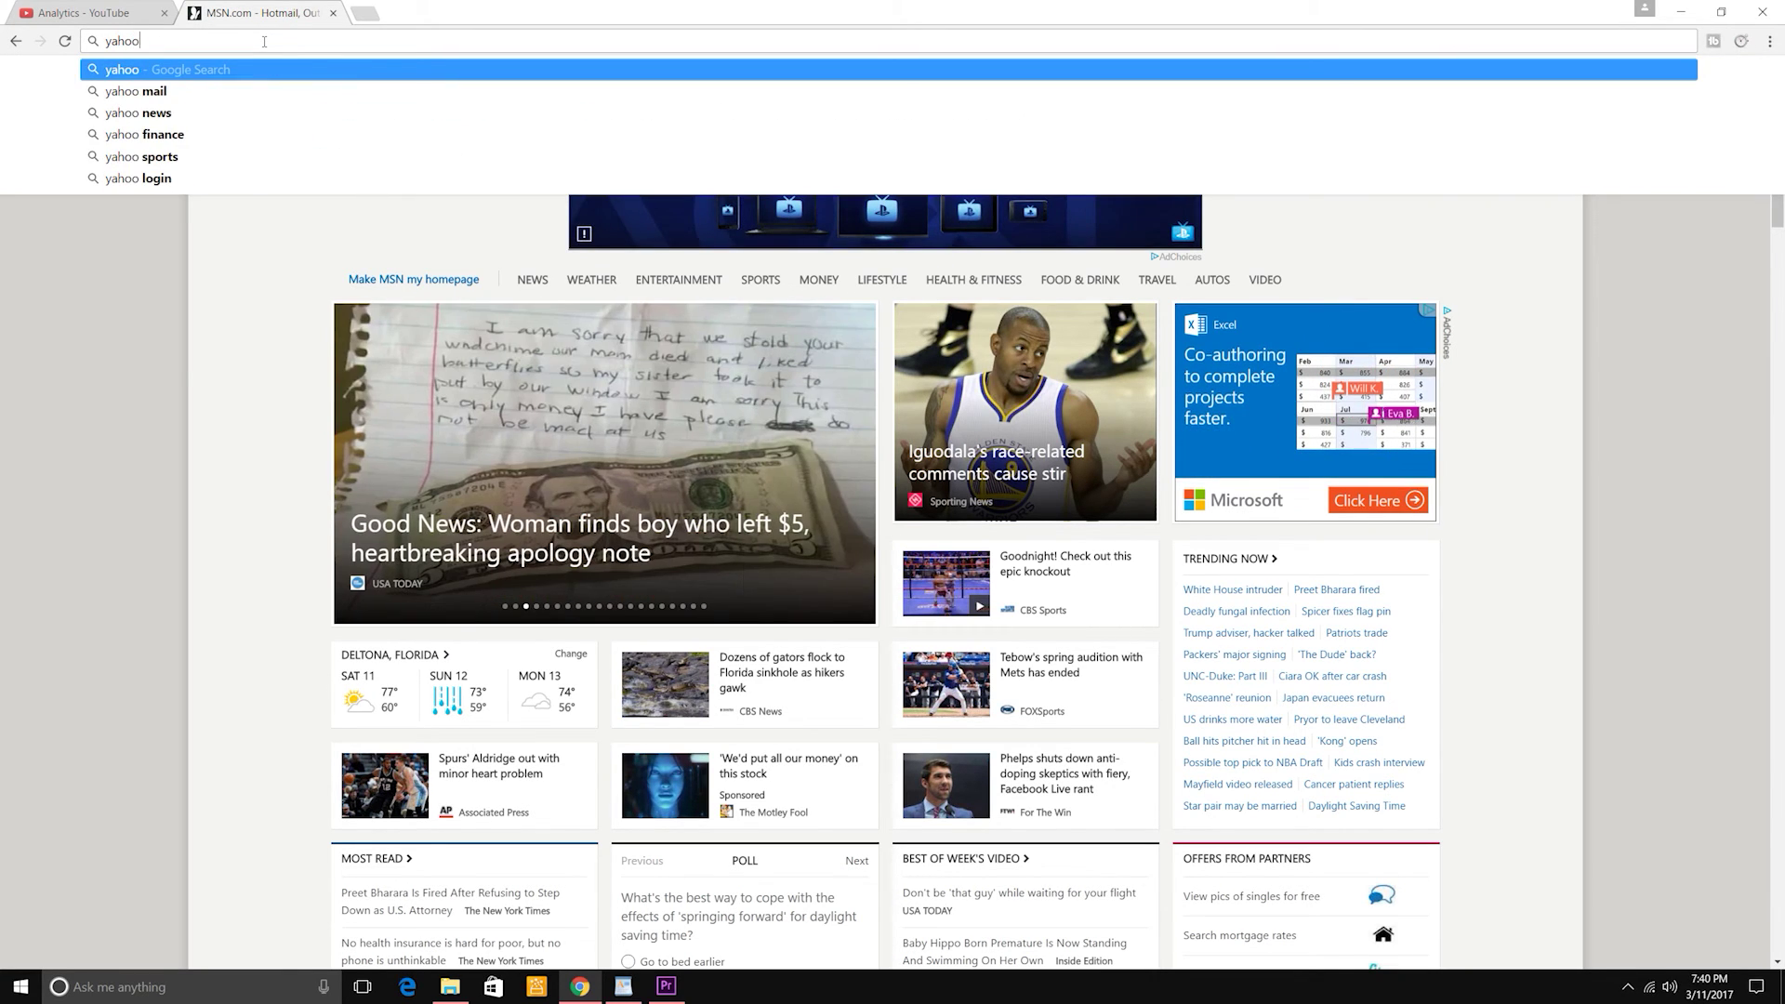
text(.com)
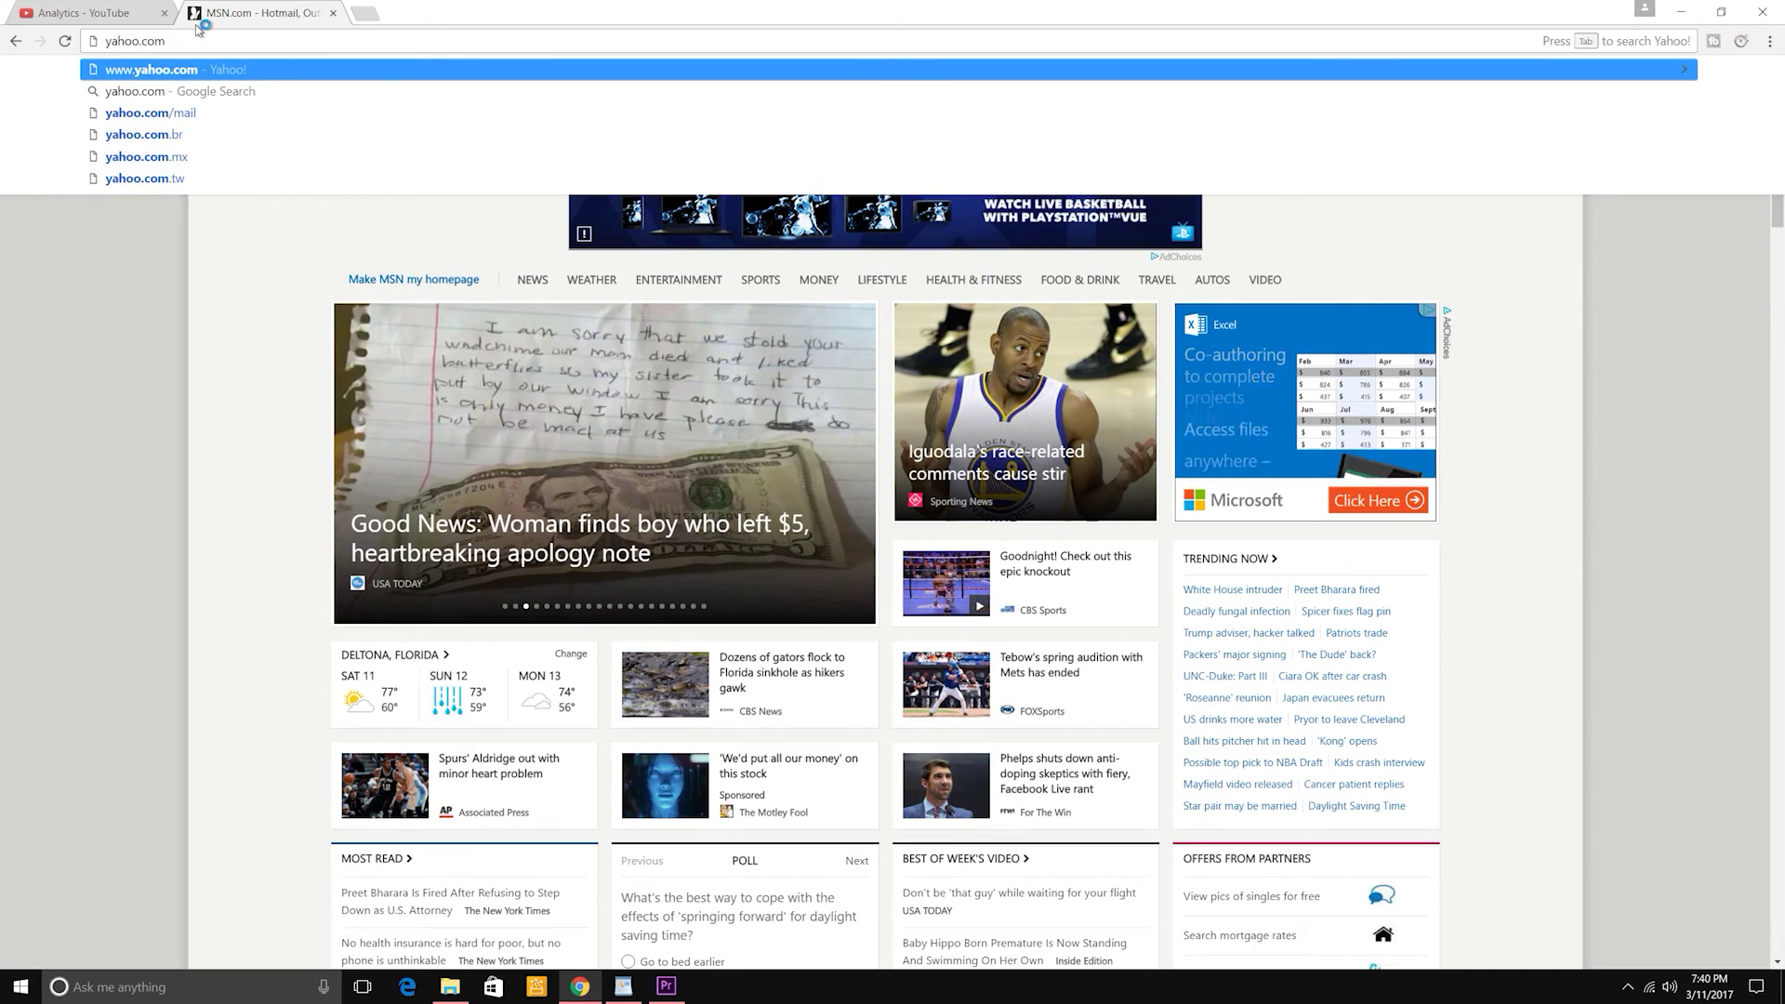
key(Return)
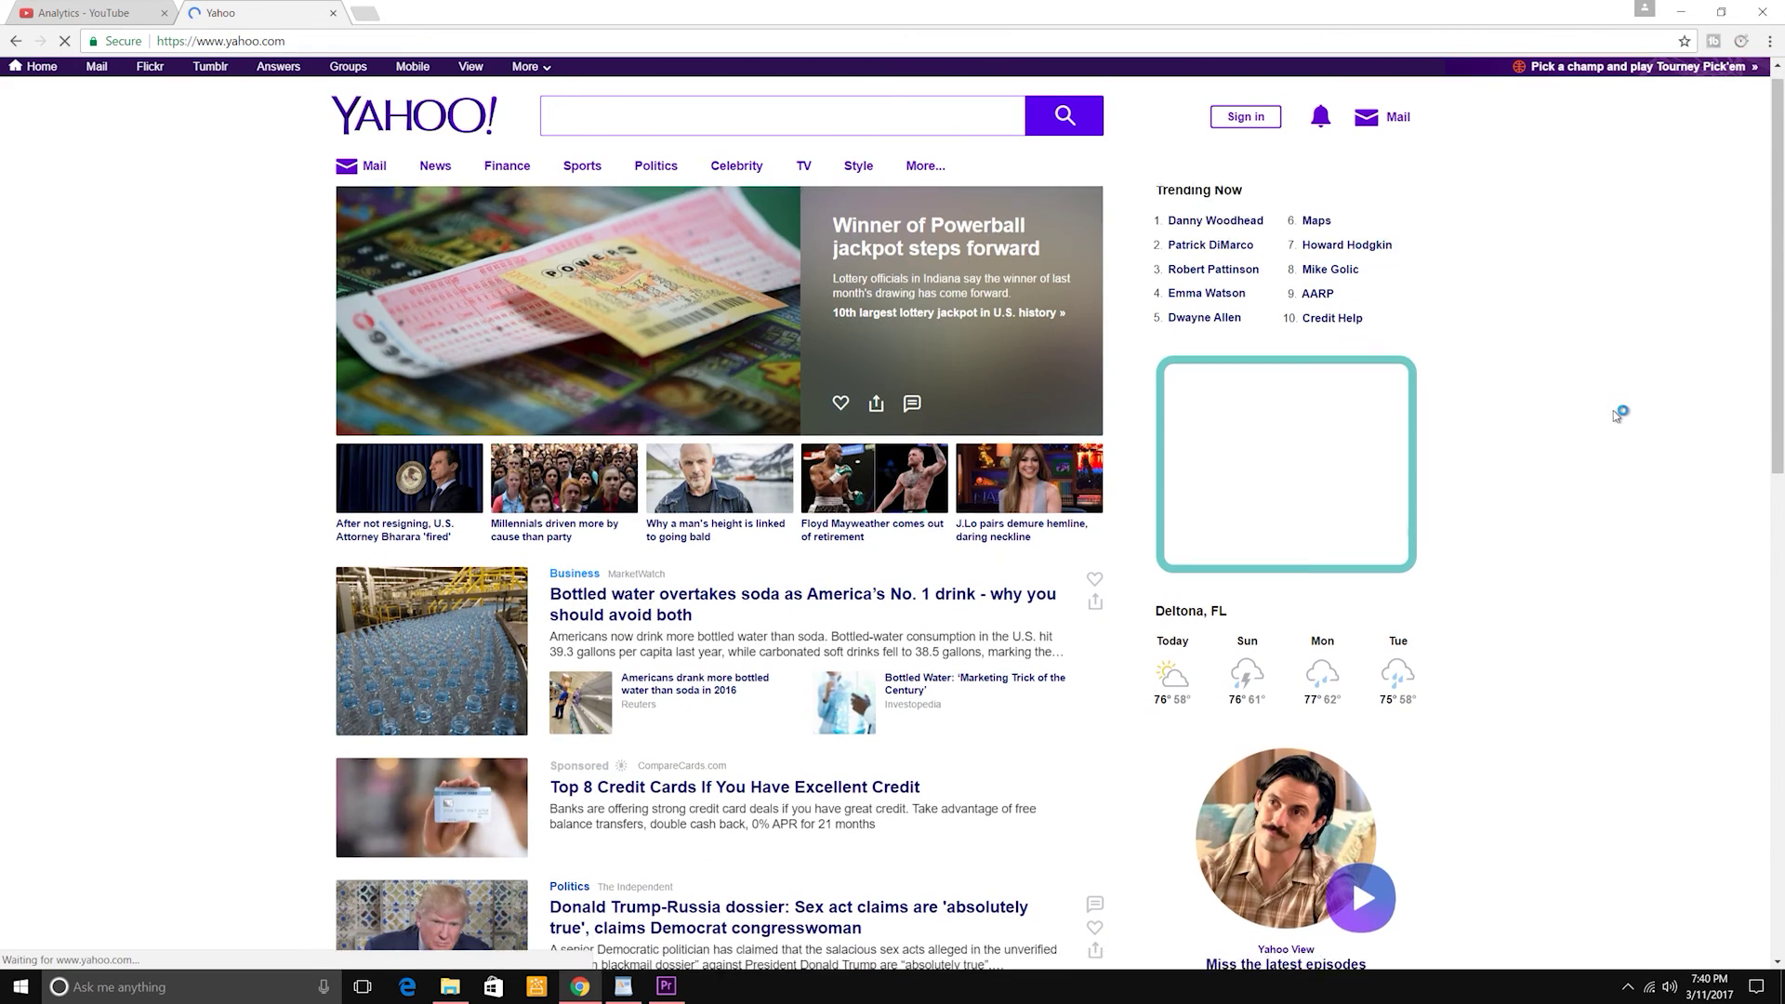
scroll(1609, 422, down, 6)
scroll(1603, 429, down, 18)
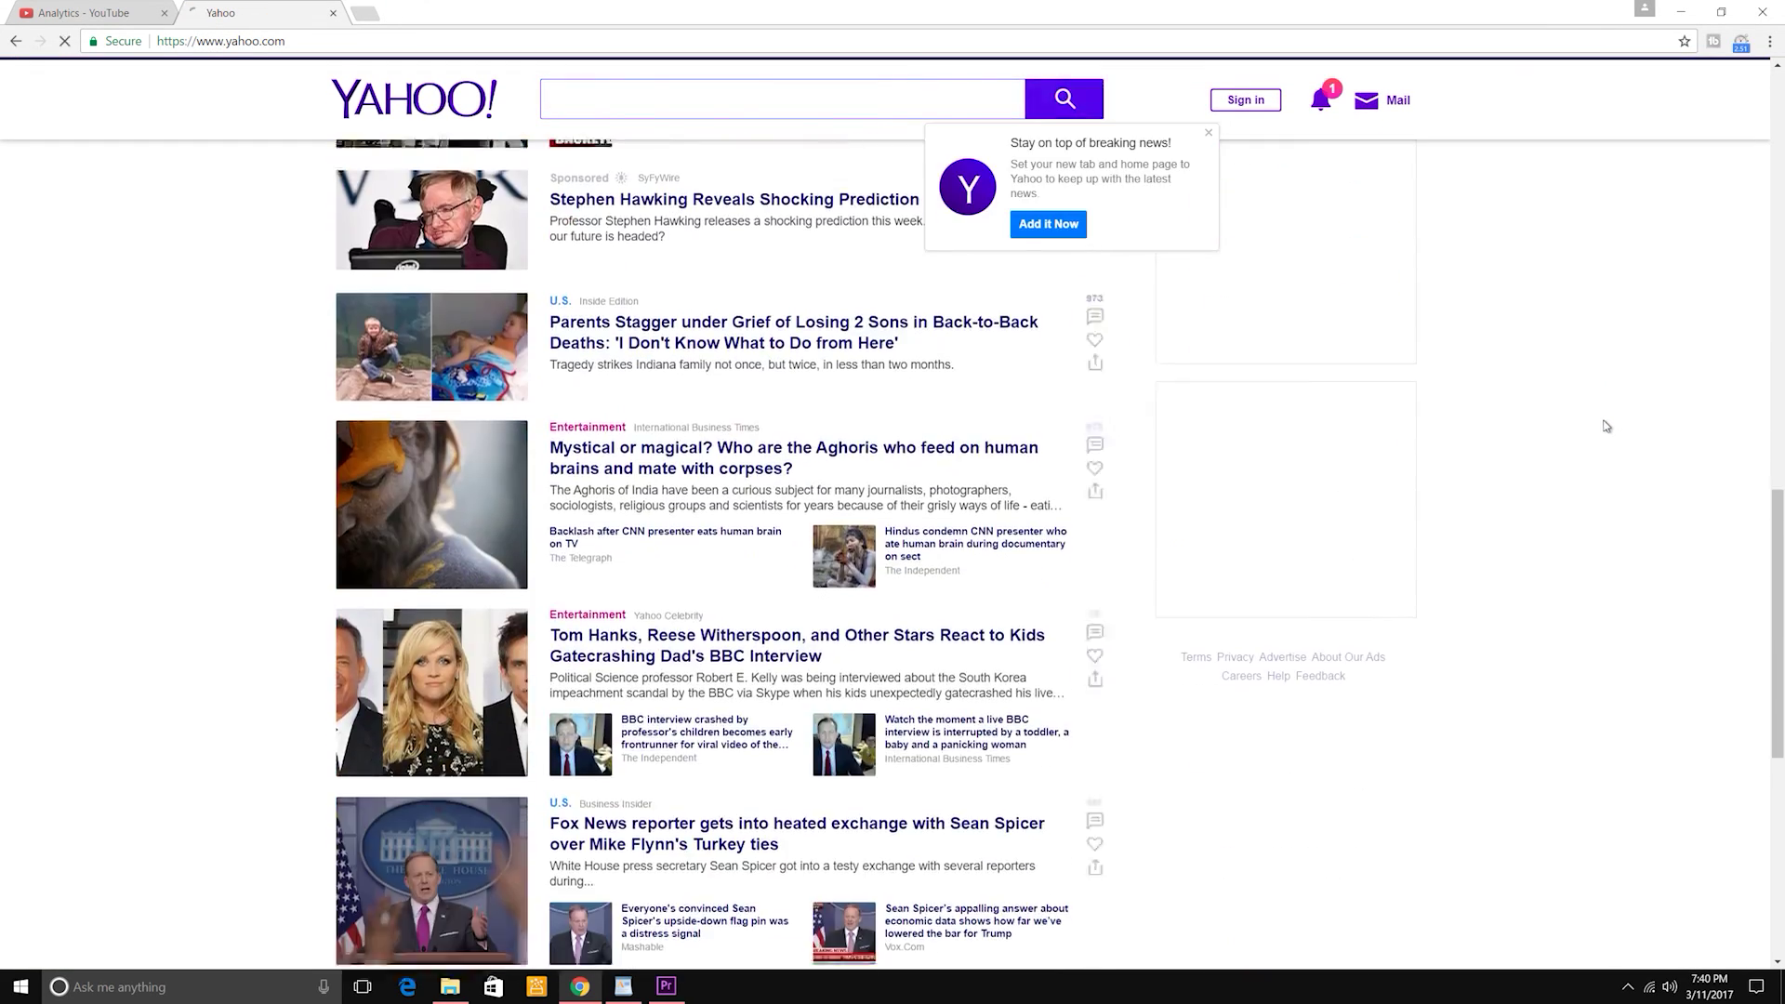
scroll(1598, 435, down, 18)
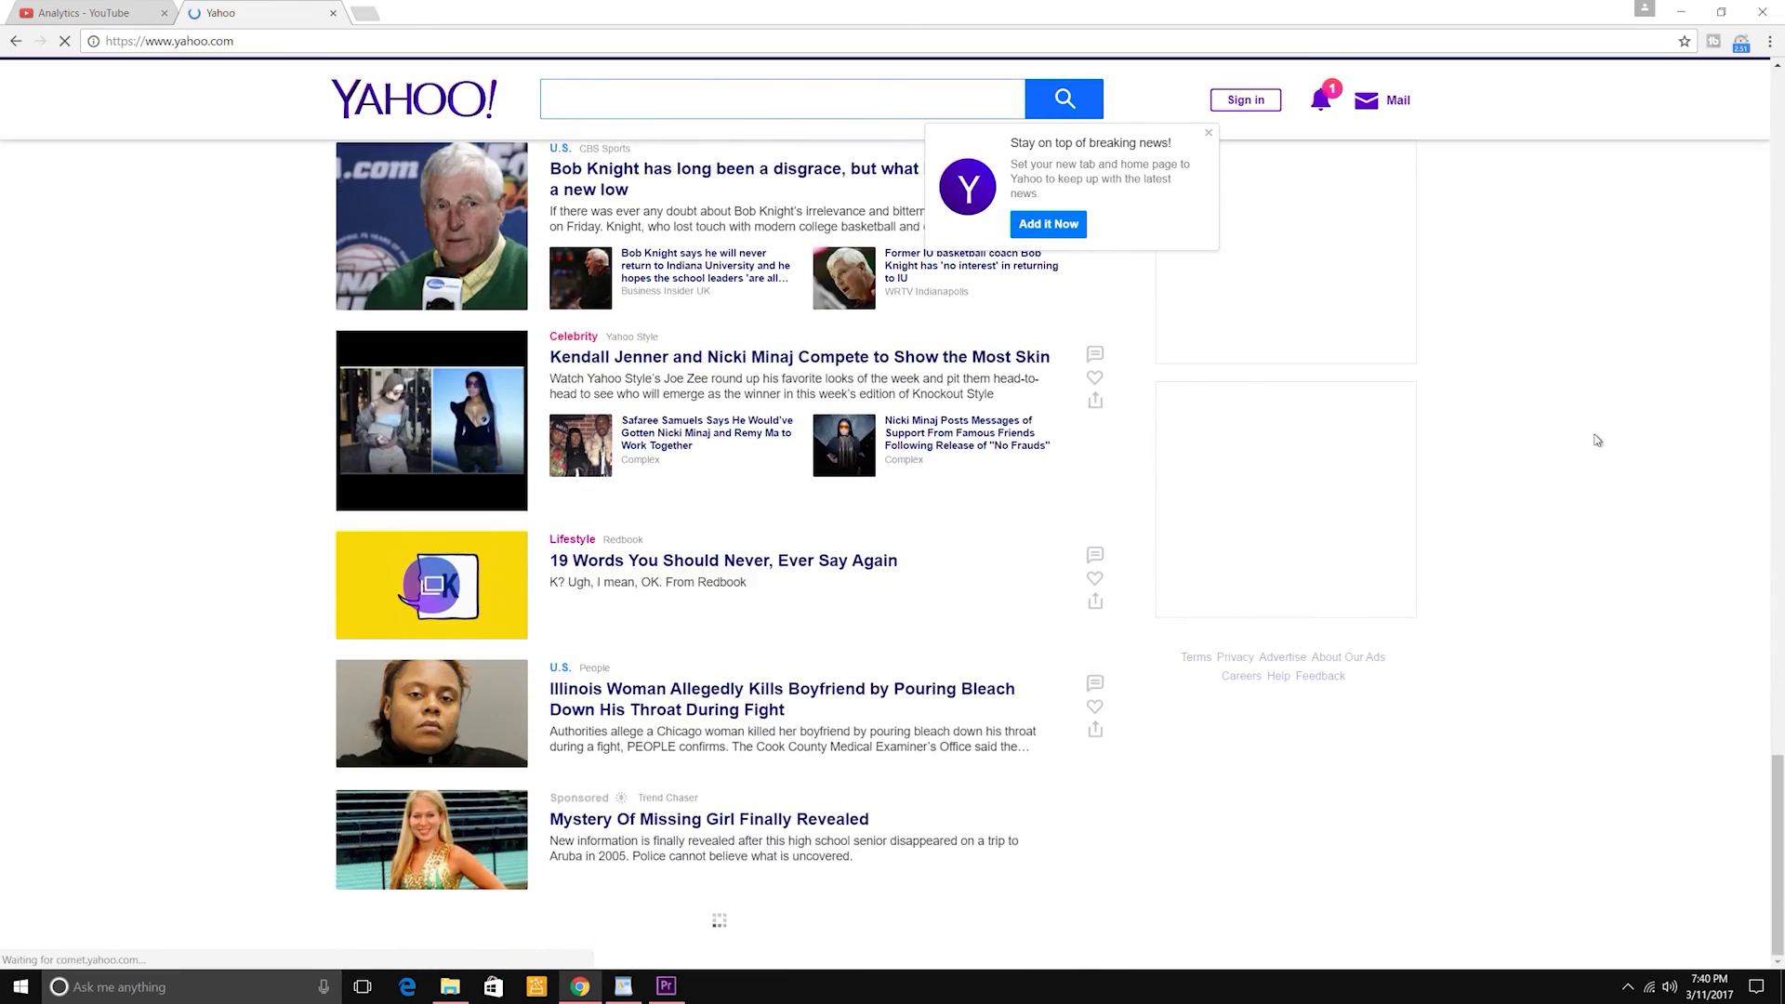
scroll(1595, 443, down, 16)
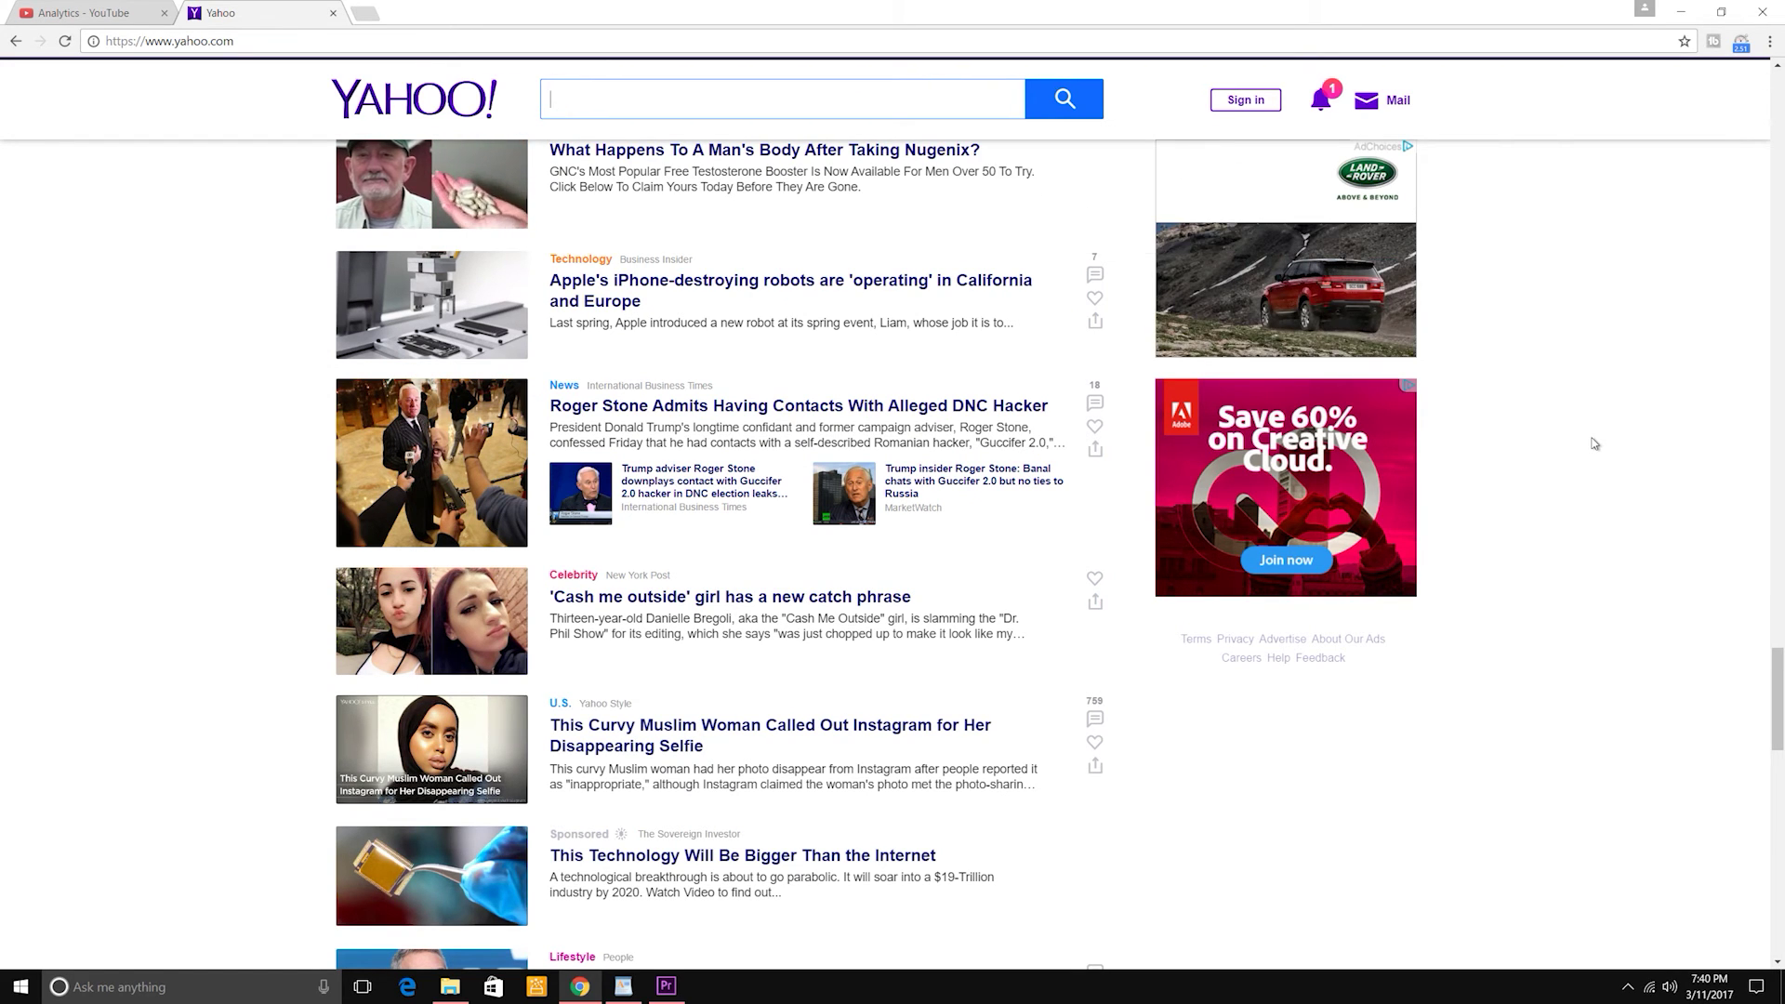
scroll(1595, 443, up, 1)
scroll(1595, 444, up, 15)
scroll(1596, 444, up, 15)
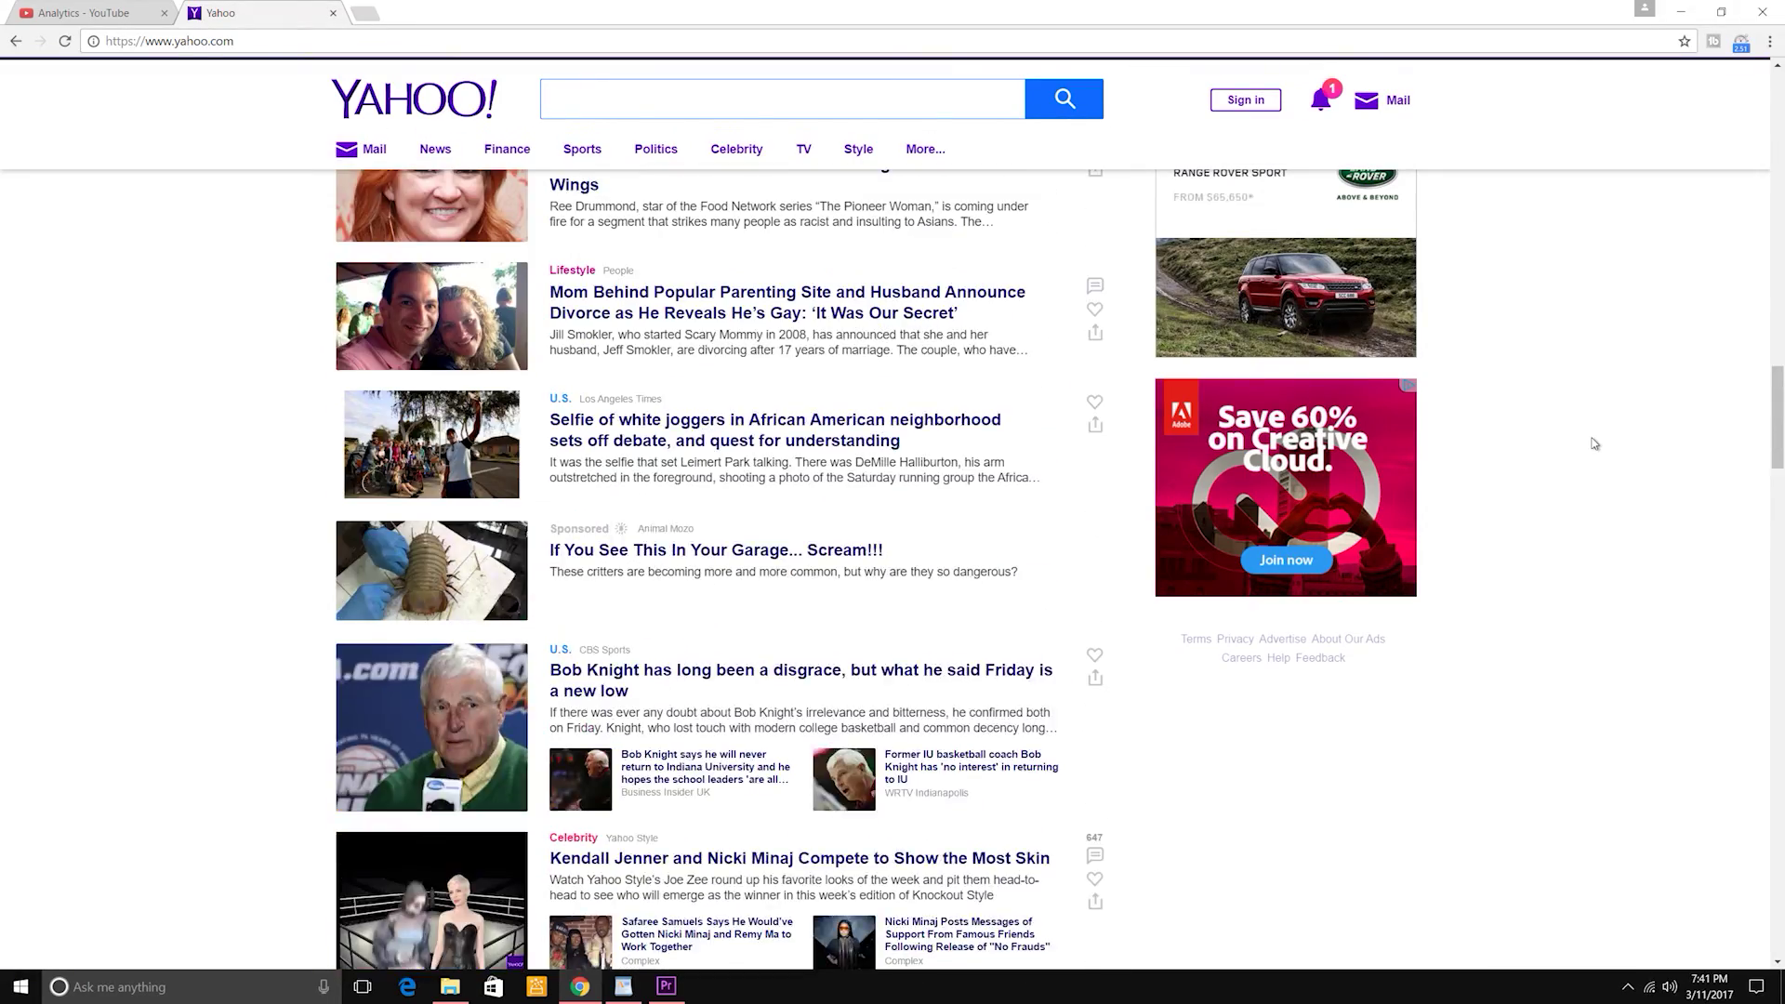
scroll(1595, 443, up, 15)
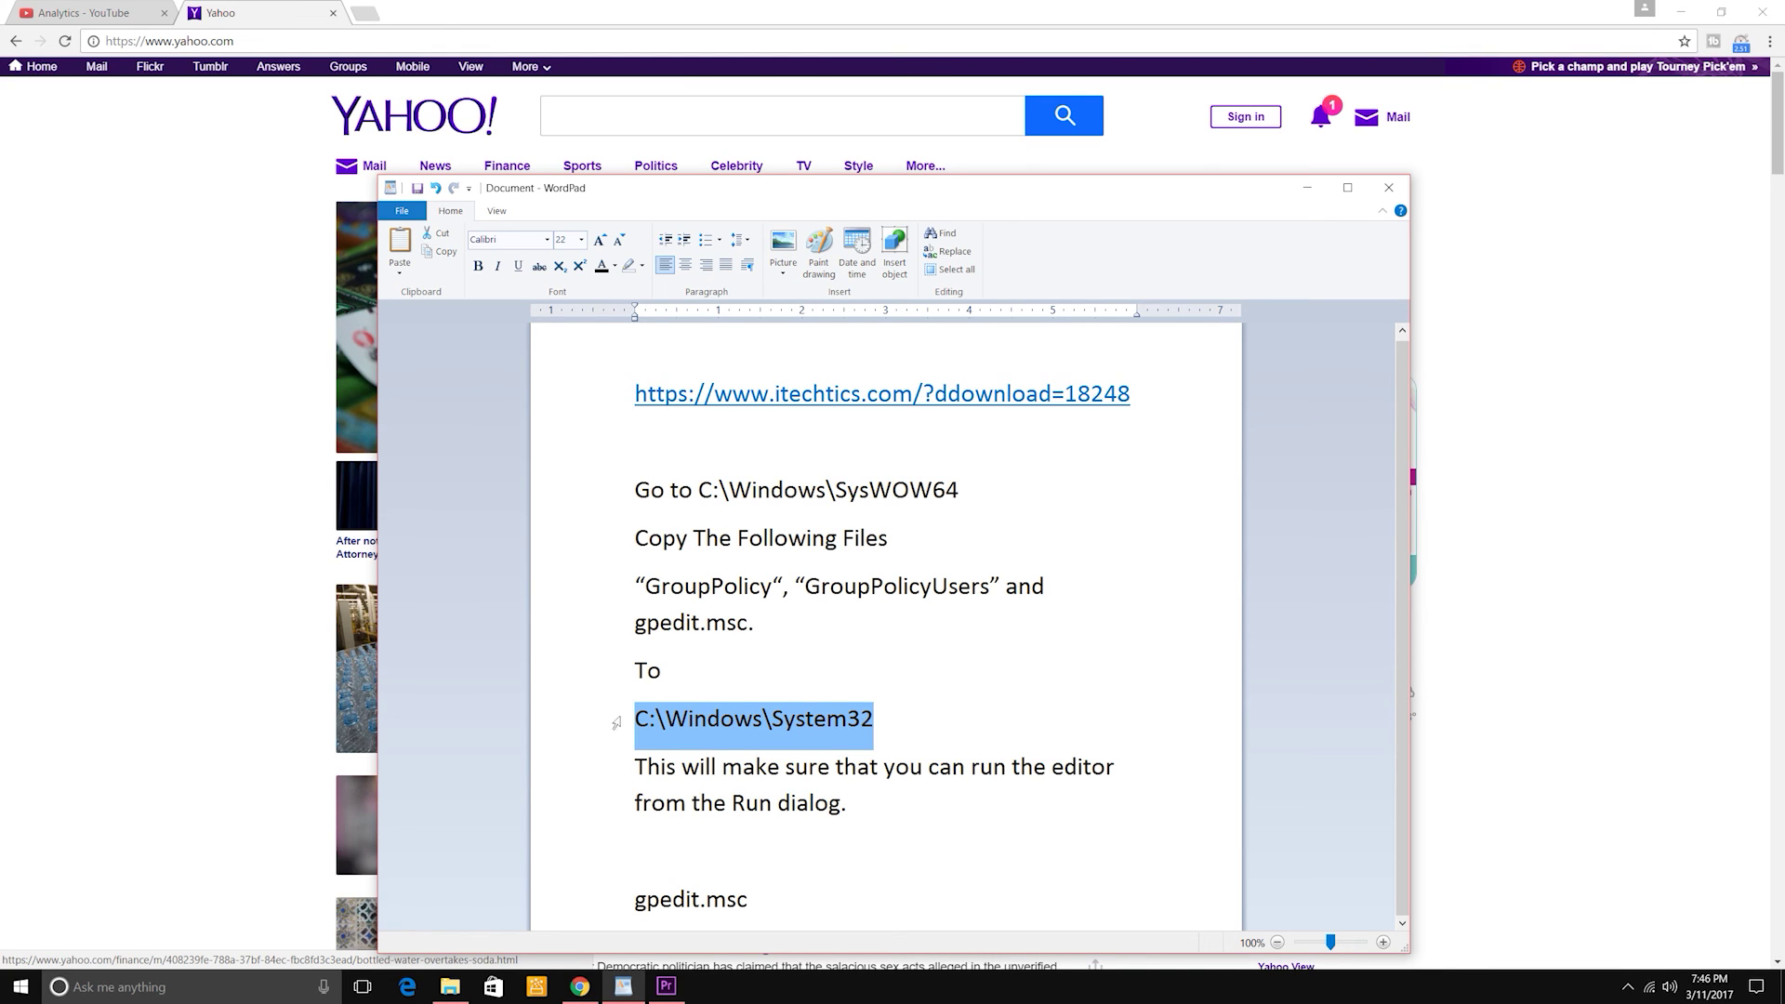
Select the C:\Windows\System32 path in the notes, then run gpedit.msc and approve the UAC prompt.
drag(874, 719, 634, 718)
click(224, 987)
text(run)
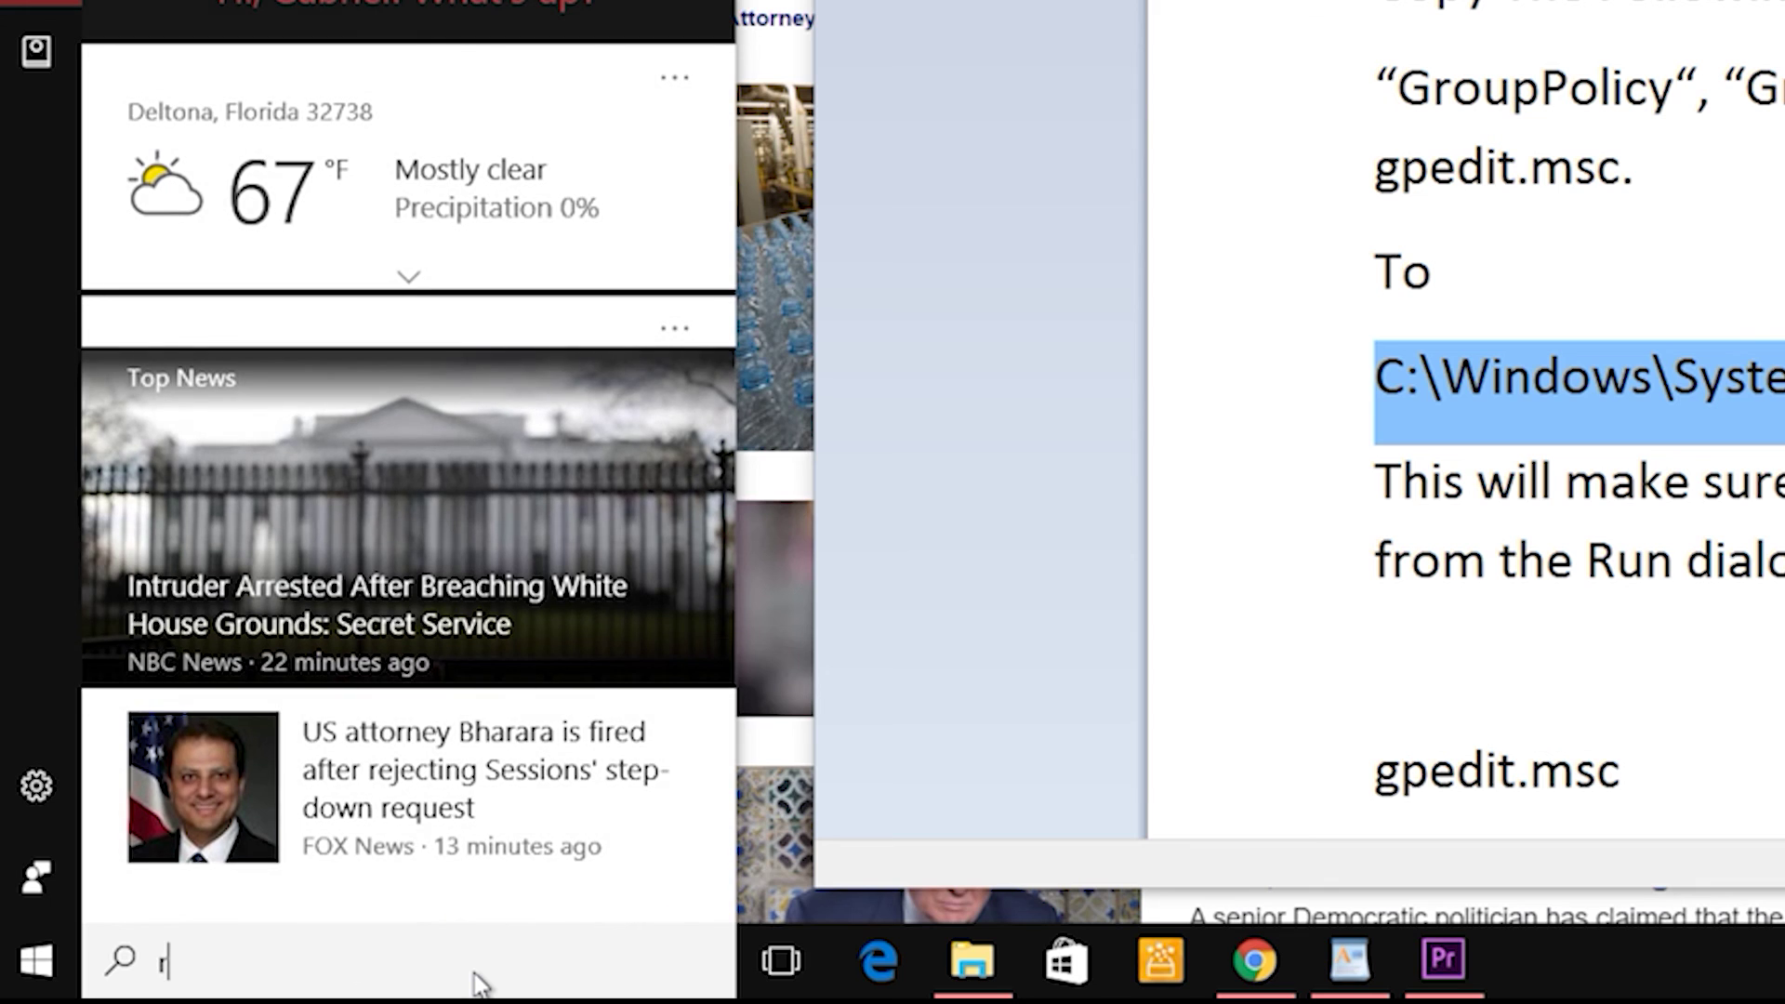
key(Return)
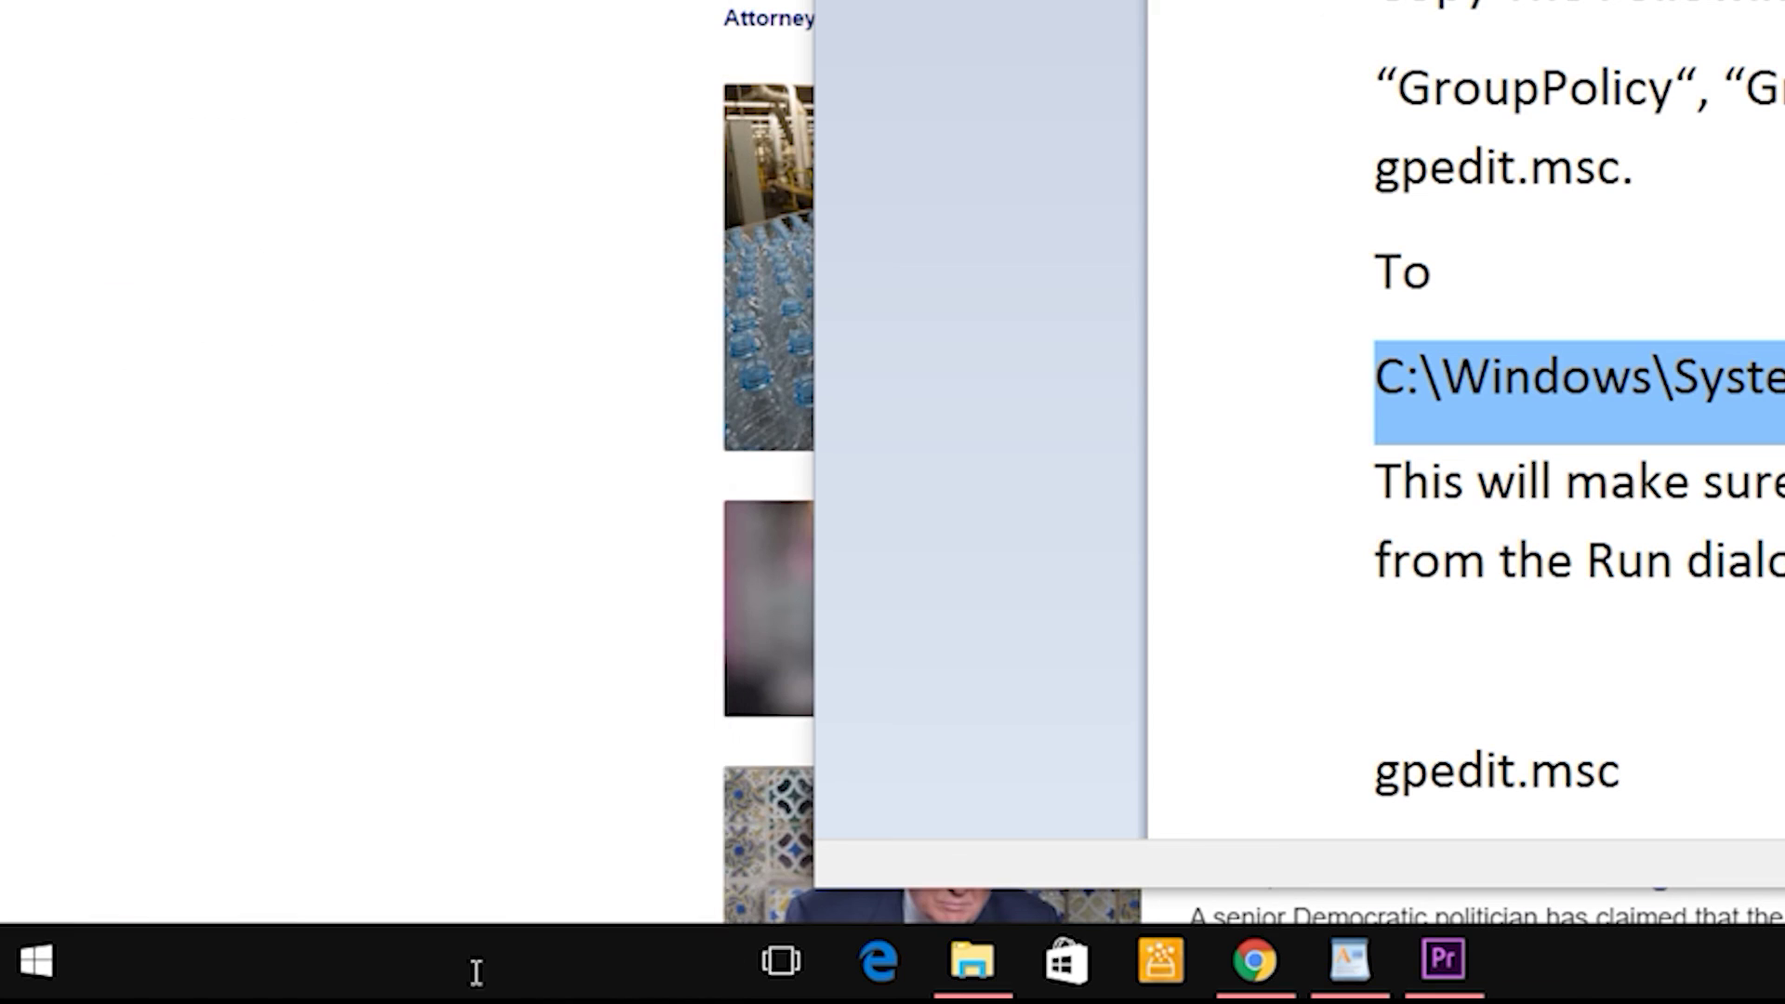
click(327, 712)
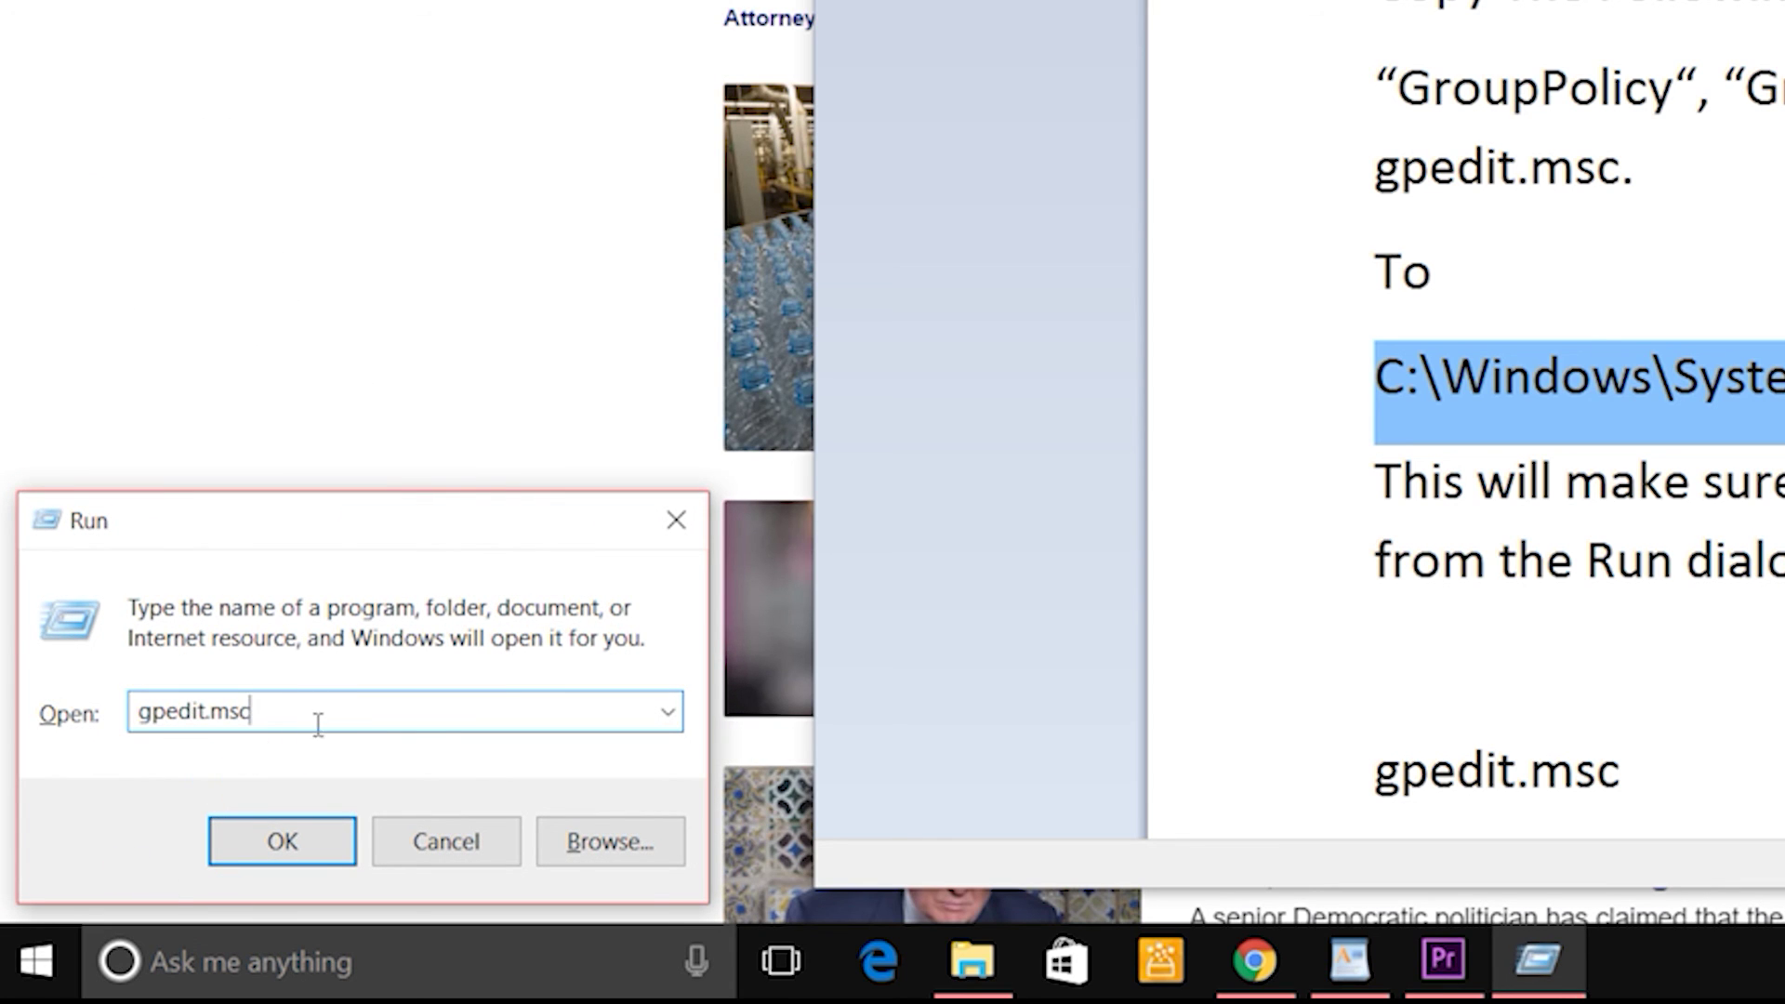
click(312, 848)
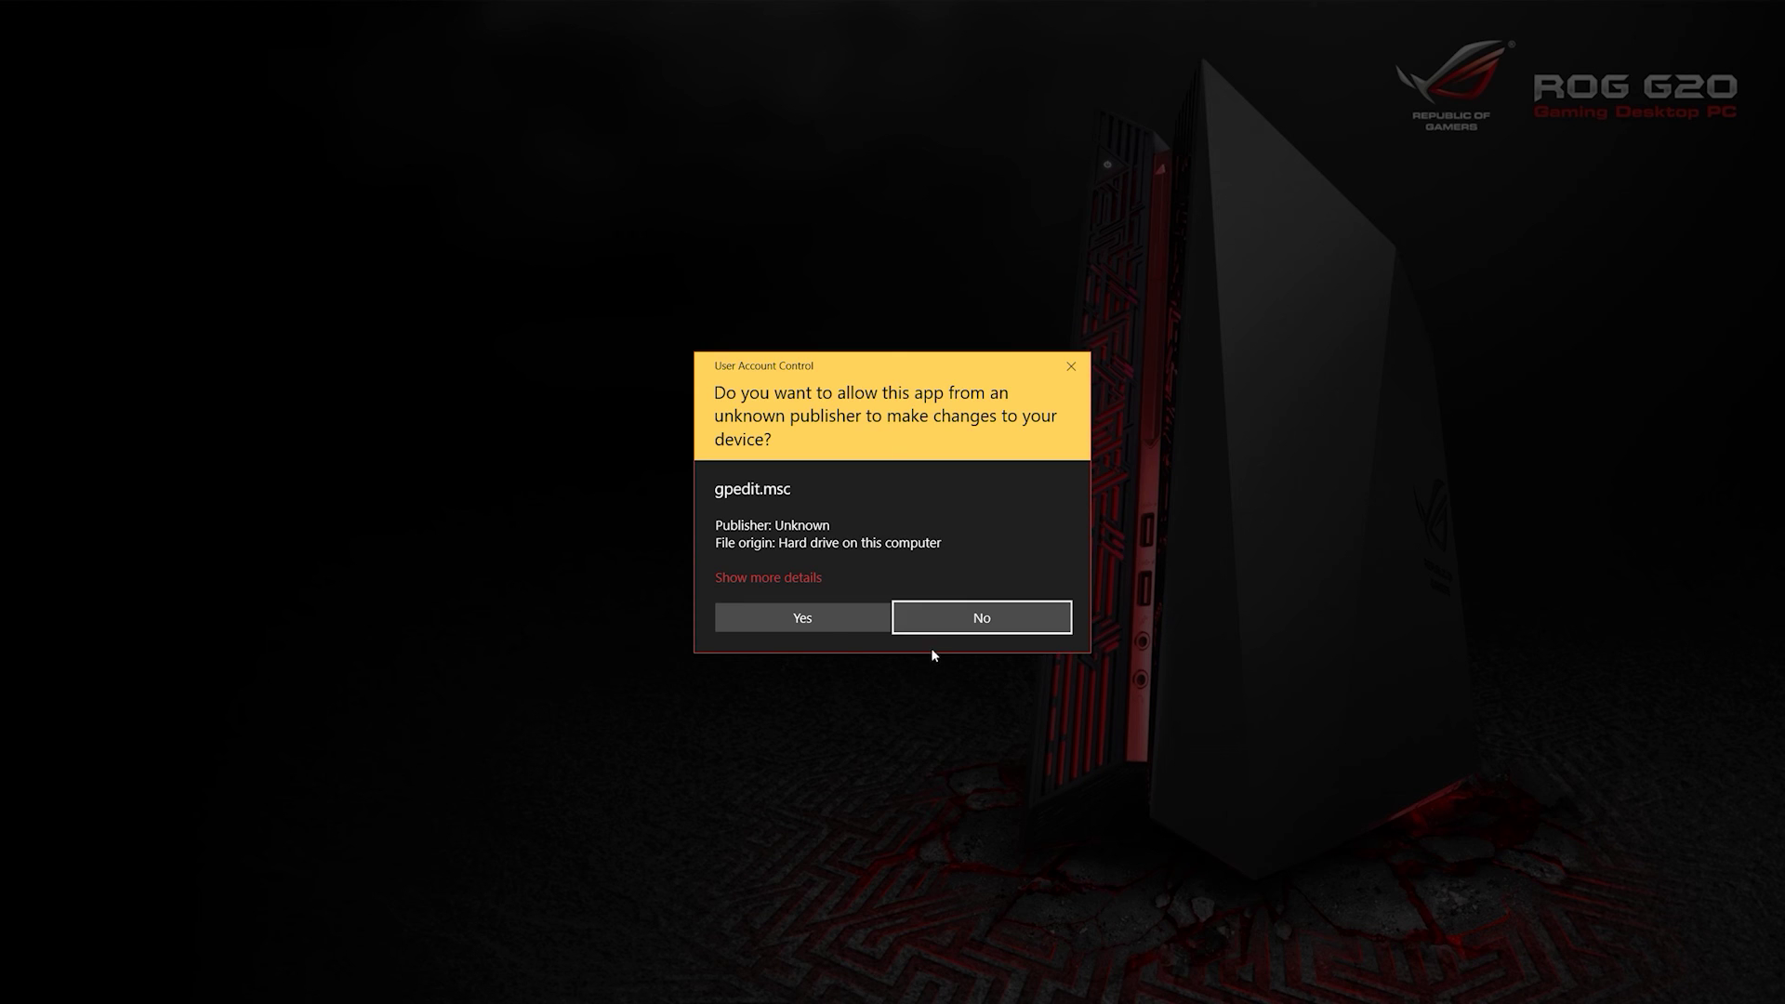
click(814, 624)
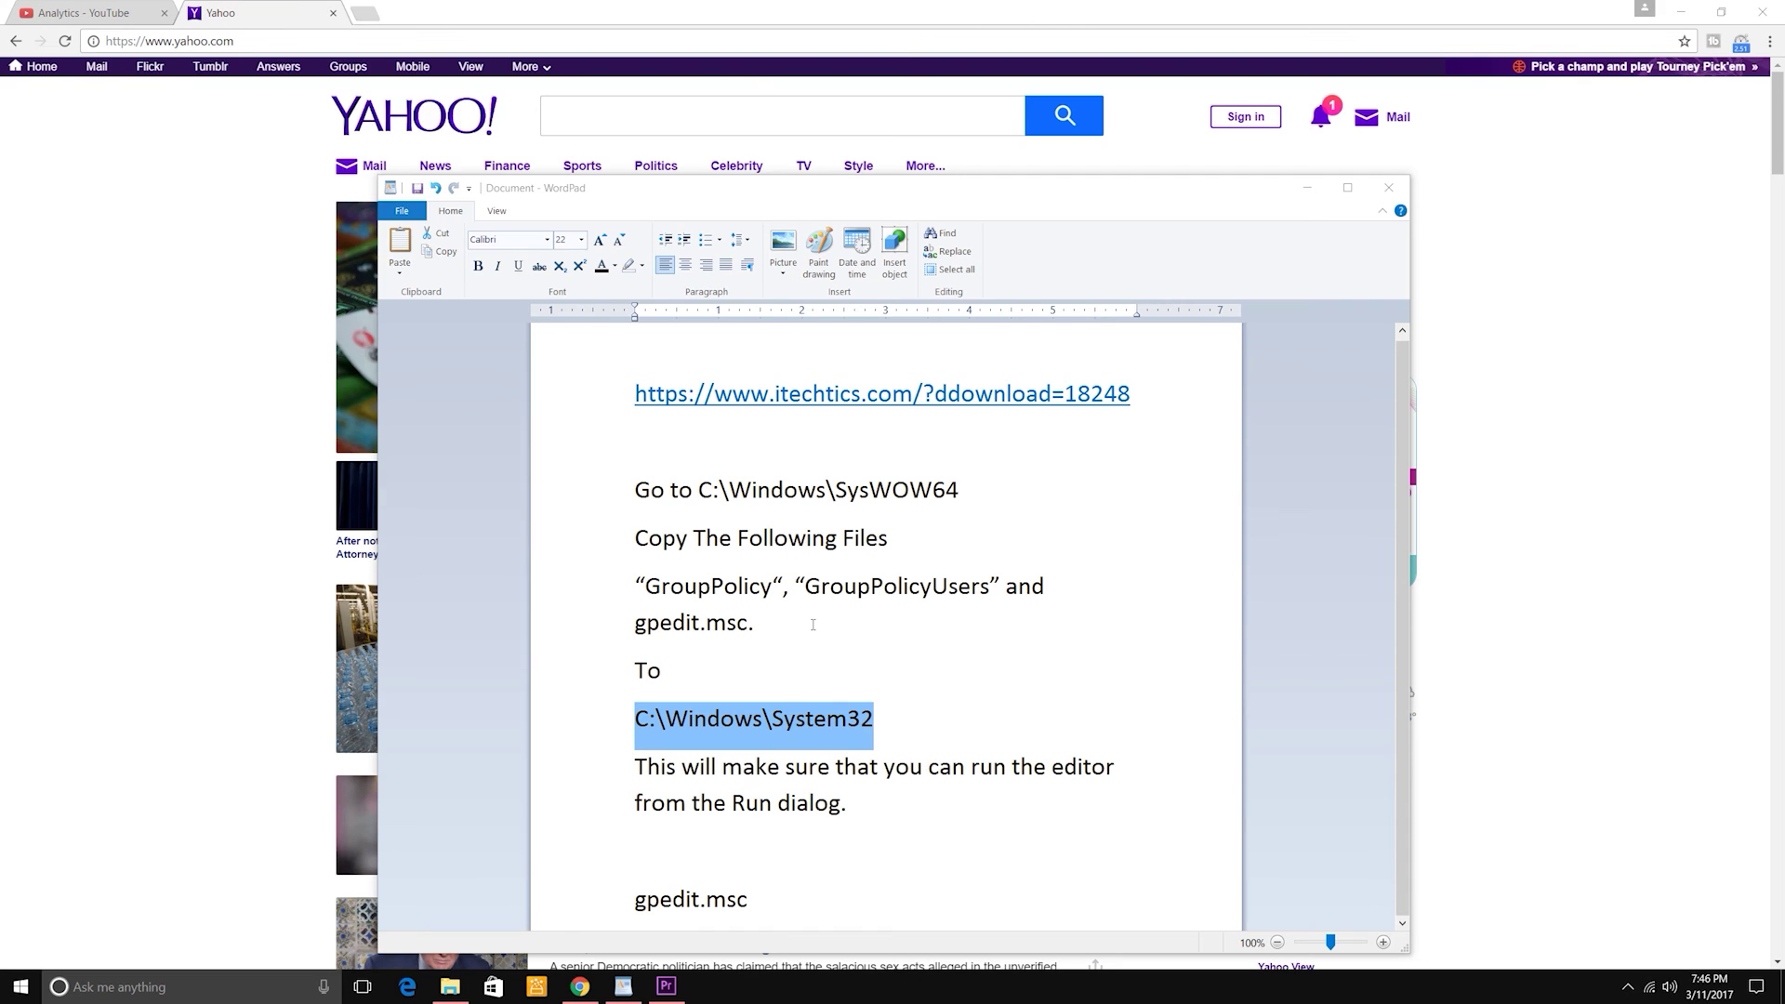